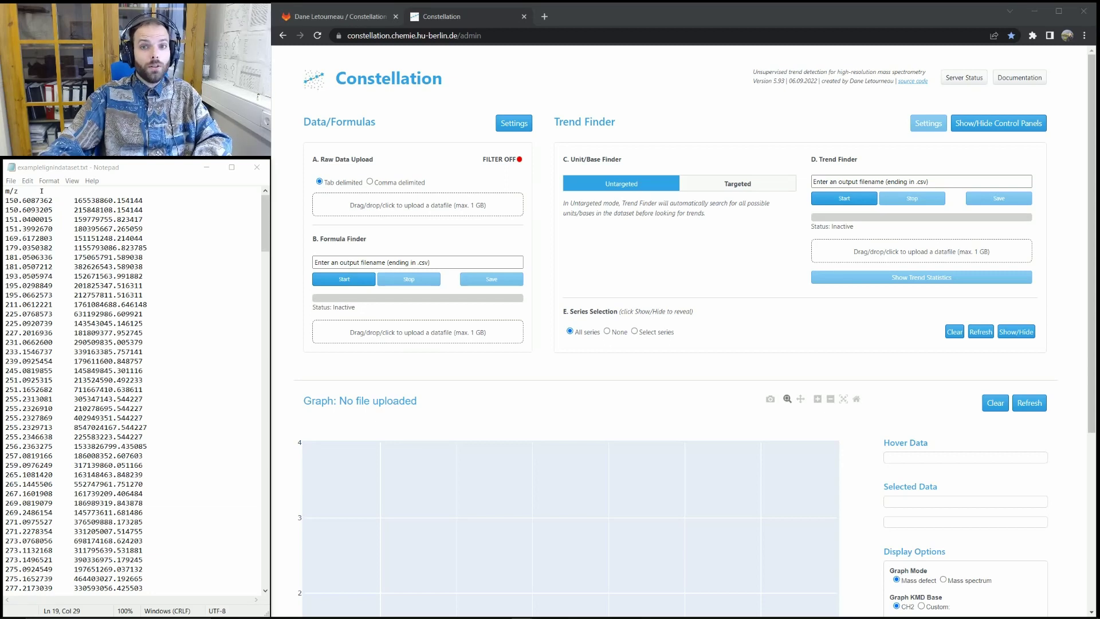
View the Constellation project's GitLab repository page and return to the web application.
left_click(344, 22)
mouse_move(426, 172)
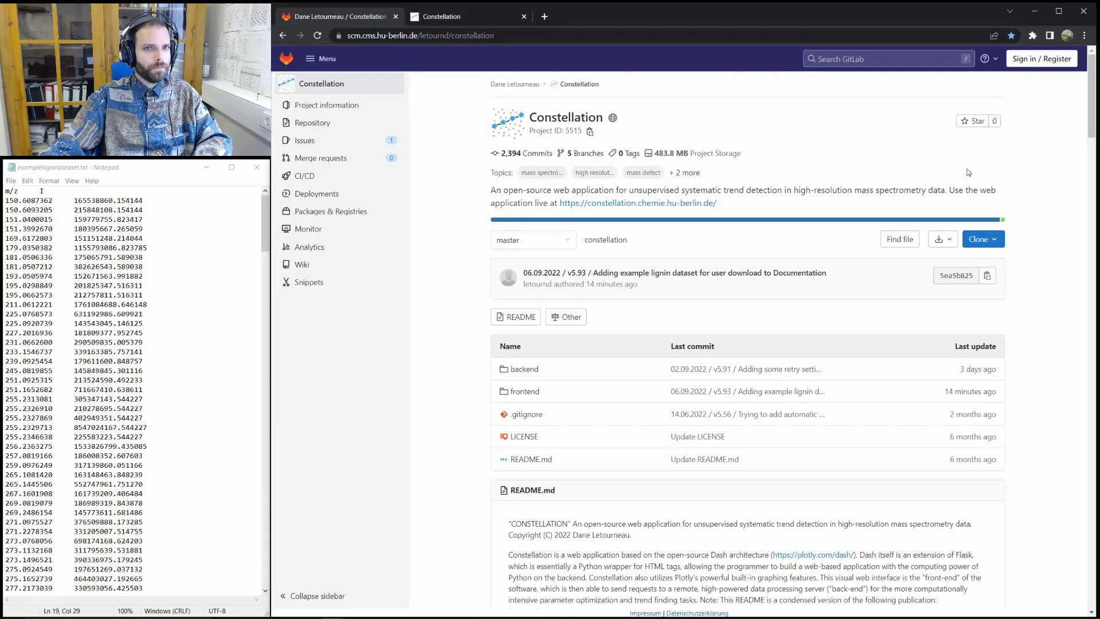
key("ctrl+Tab")
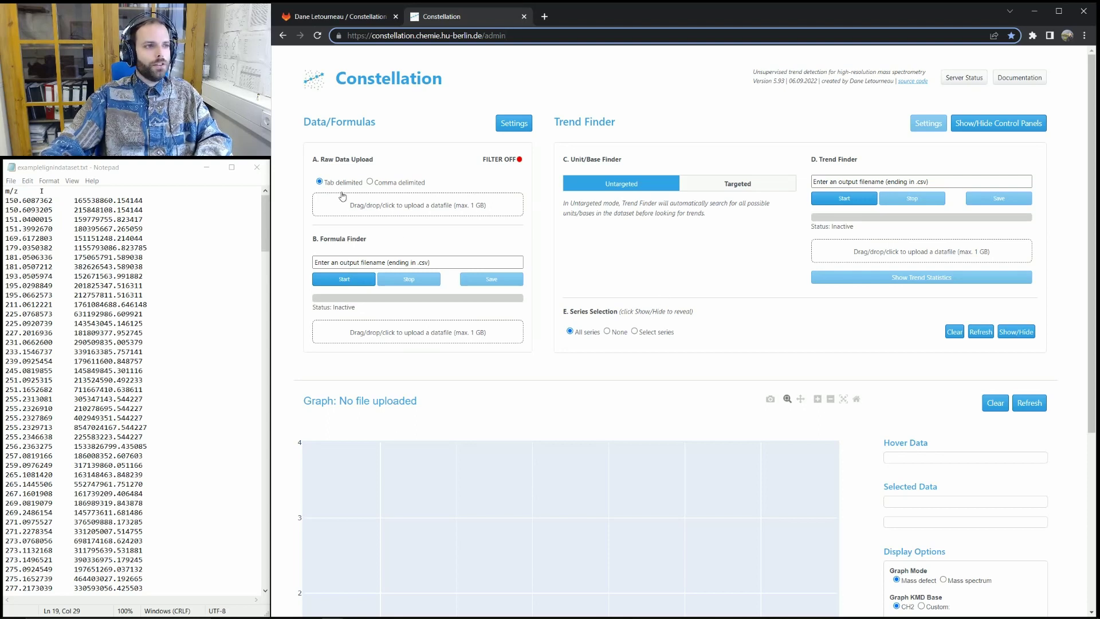
left_click(395, 111)
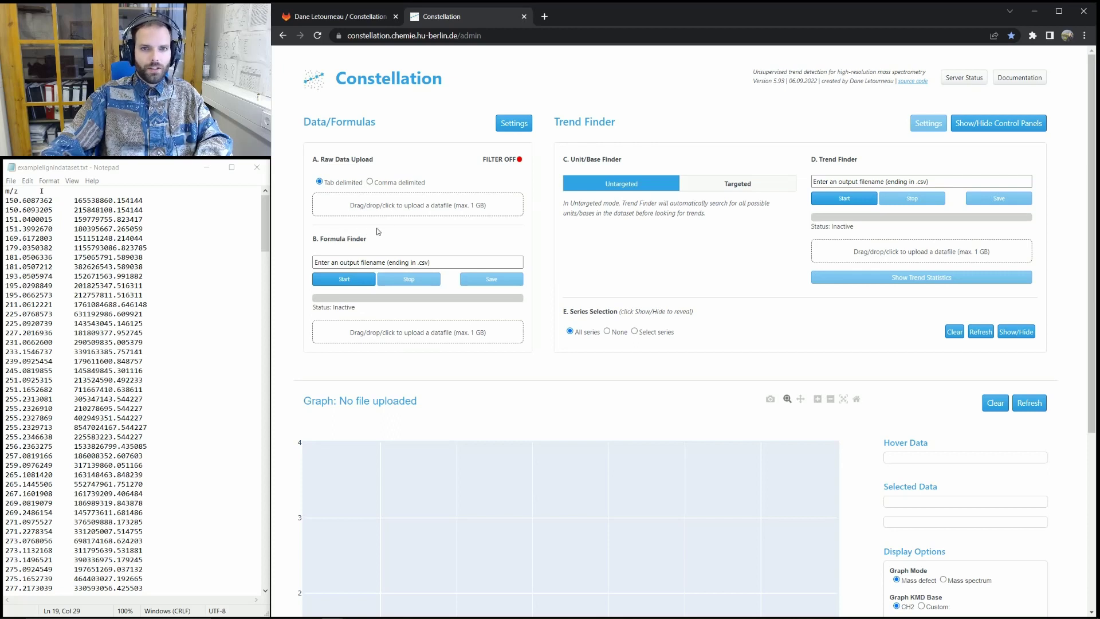
double_click(314, 160)
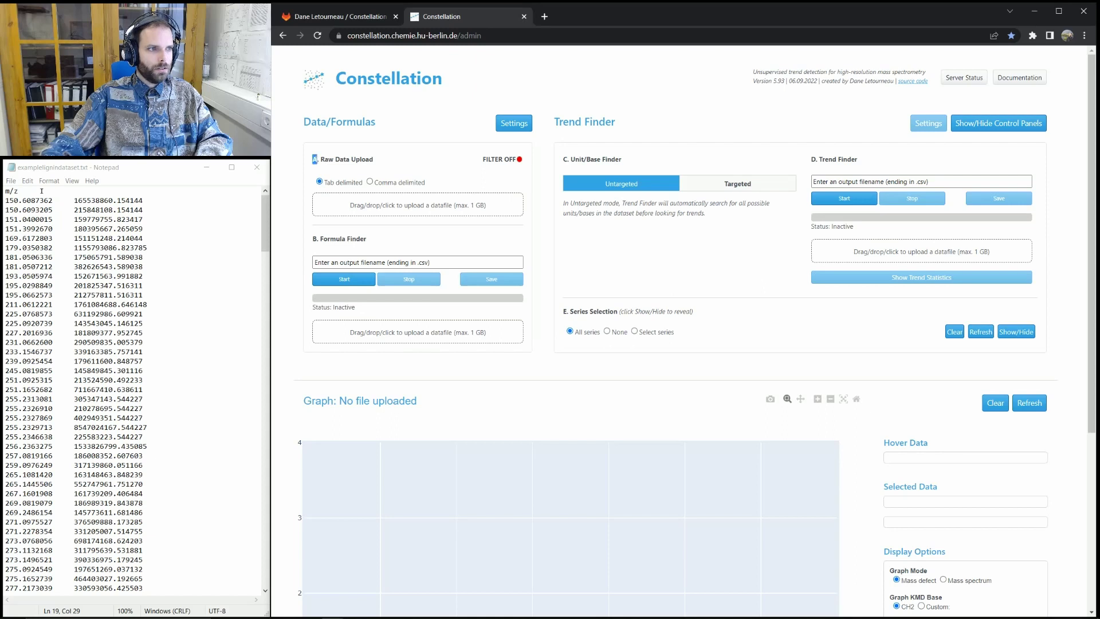
double_click(567, 160)
left_click(579, 163)
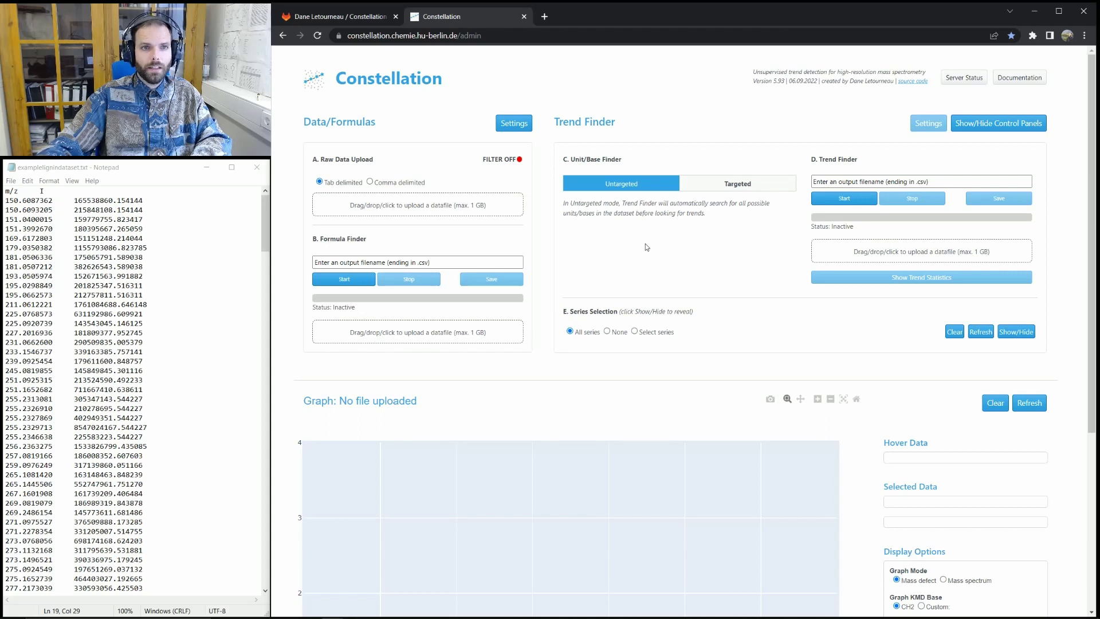
Download the example lignin dataset from the Raw Data Upload section of the documentation and close the documentation.
left_click(1011, 84)
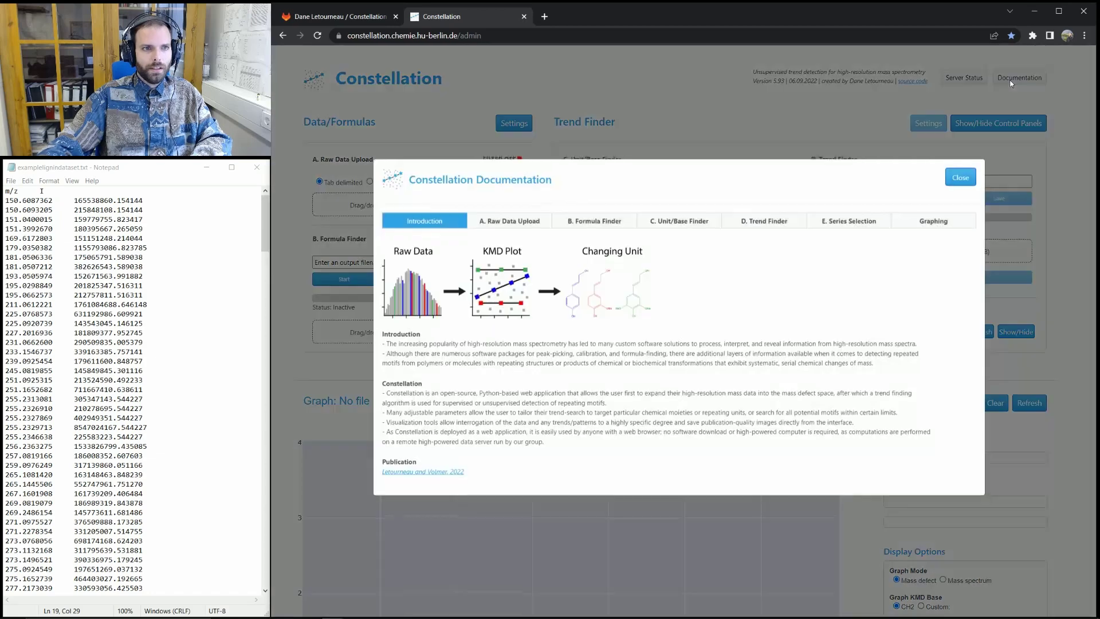
left_click(503, 226)
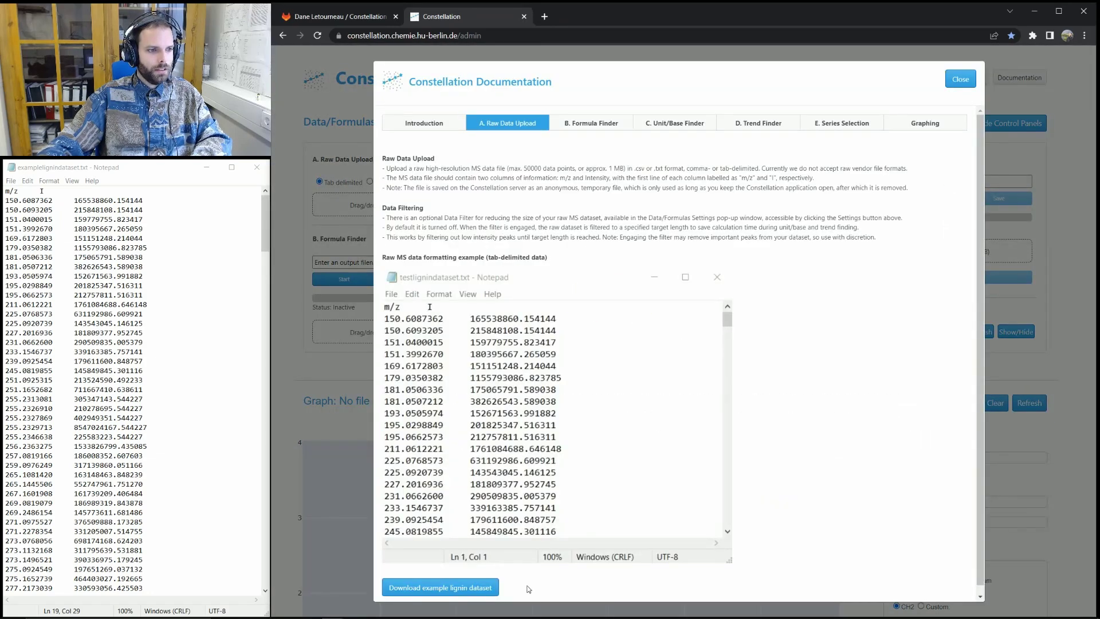
left_click(457, 588)
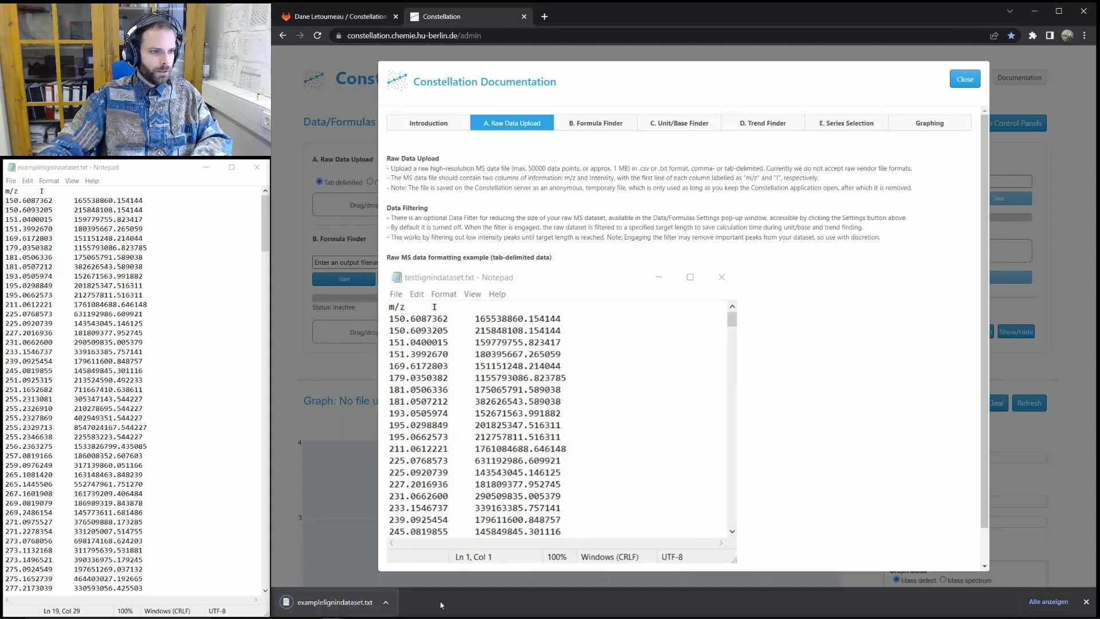
left_click(1086, 602)
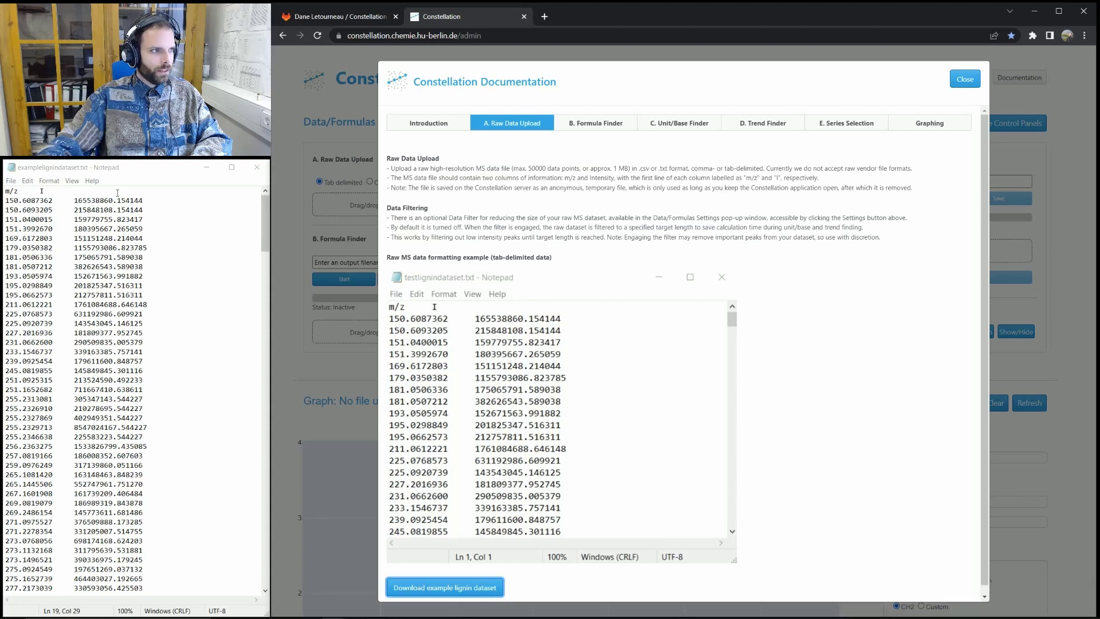
left_click(112, 170)
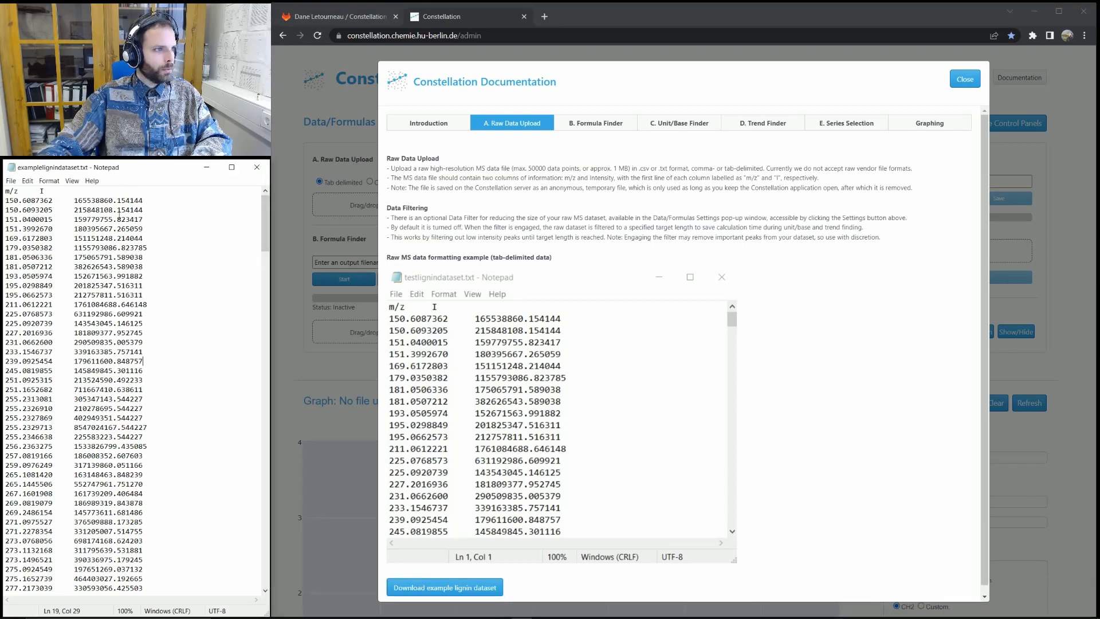
left_click(976, 86)
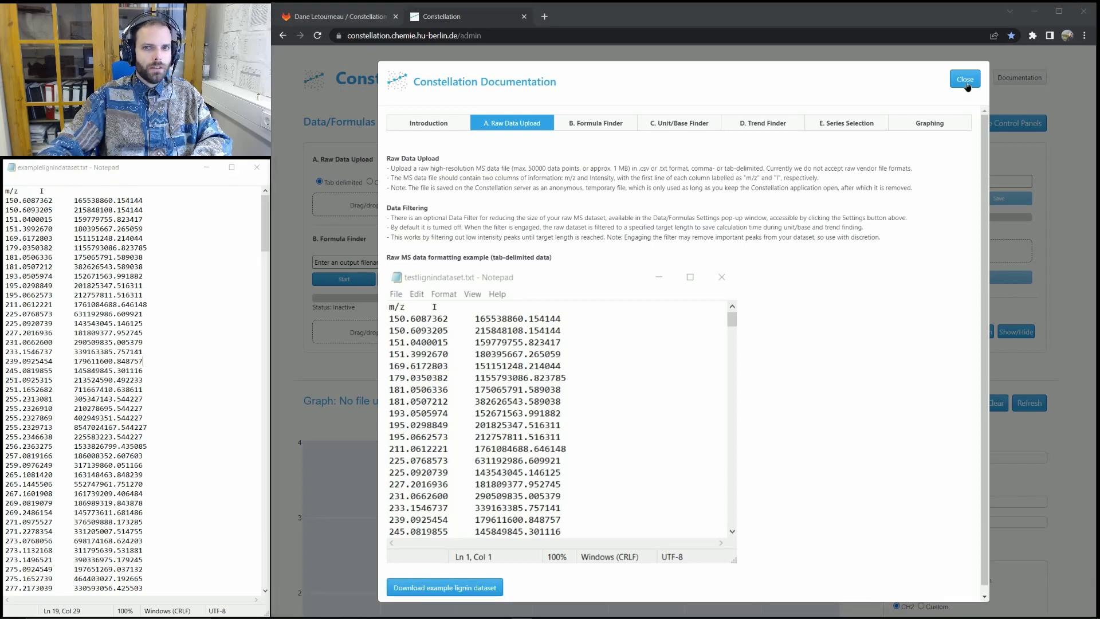
Examine the format of examplelignindataset.txt in Notepad, highlighting the header row and the separator between the first data row's two values.
left_click(145, 174)
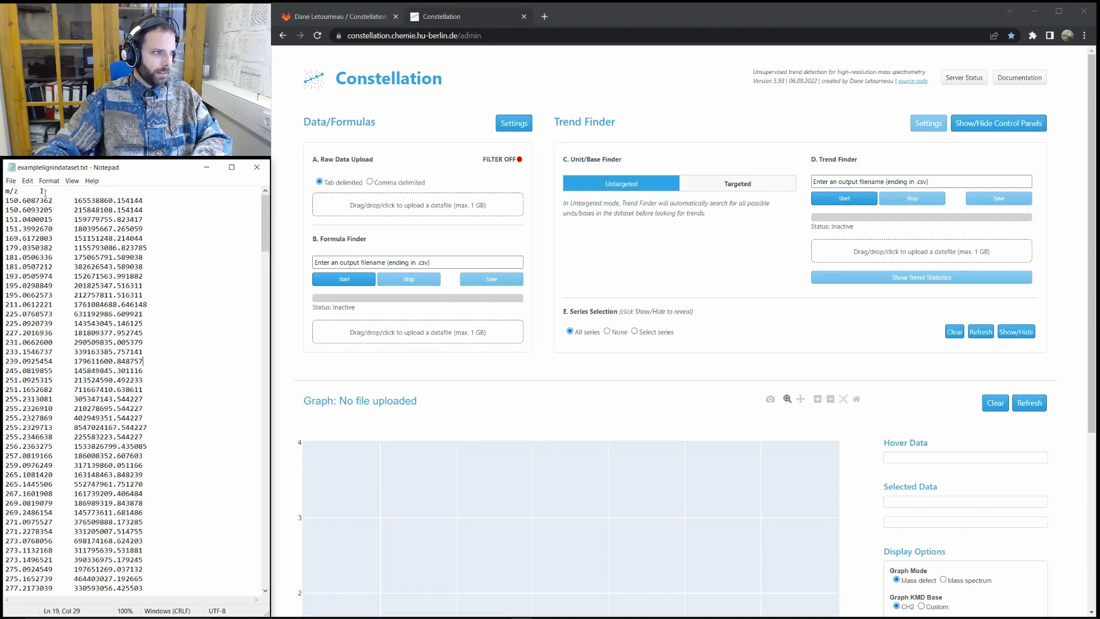
left_click(42, 191)
key("shift+Left")
key("shift+Left")
key("shift+Left")
key("shift+Left")
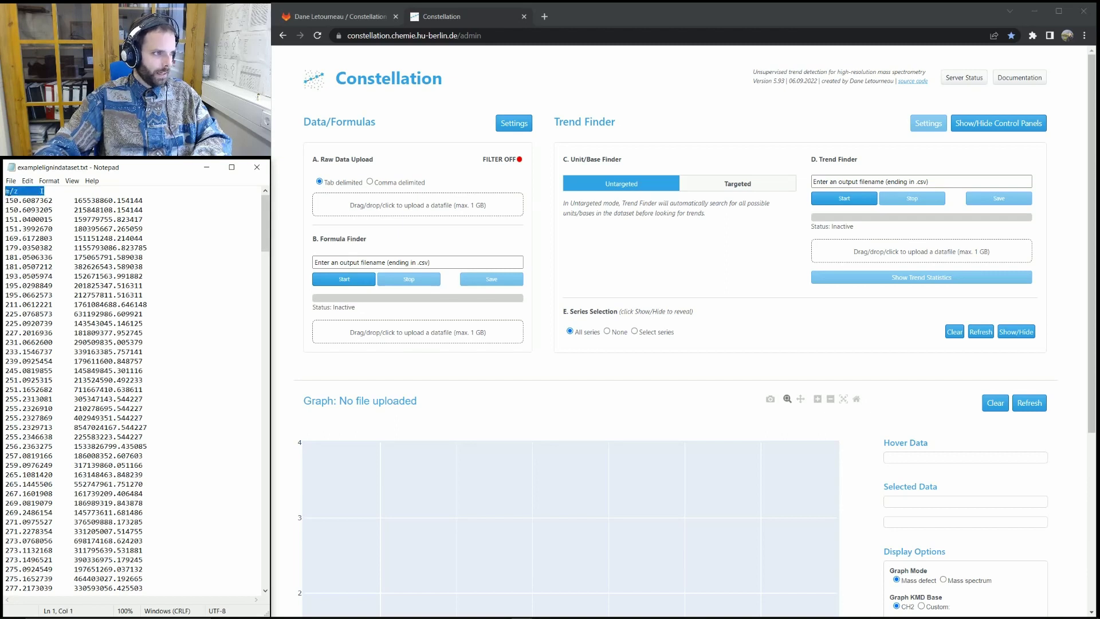
type("m/z")
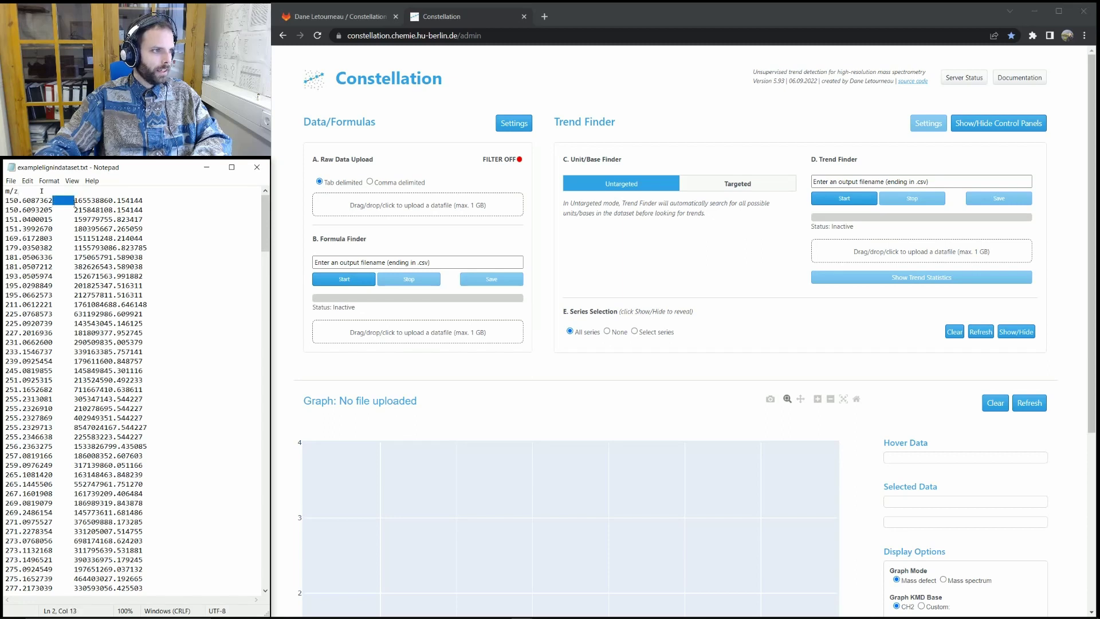
left_click(83, 200)
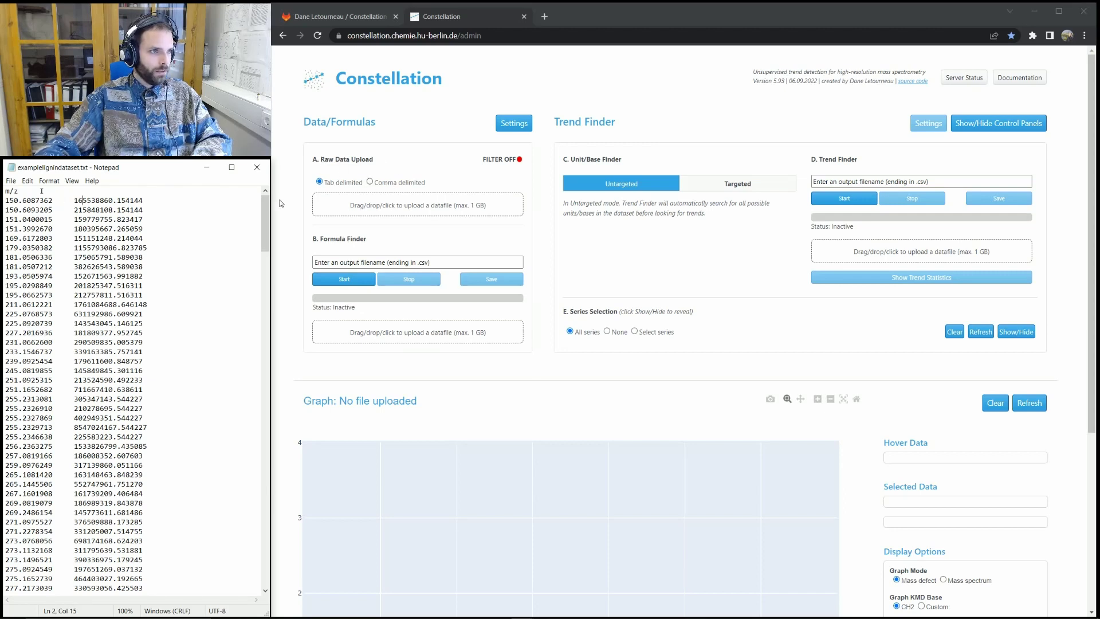
Upload examplelignindataset.txt from the Downloads folder as the tab-delimited raw data file.
left_click(396, 209)
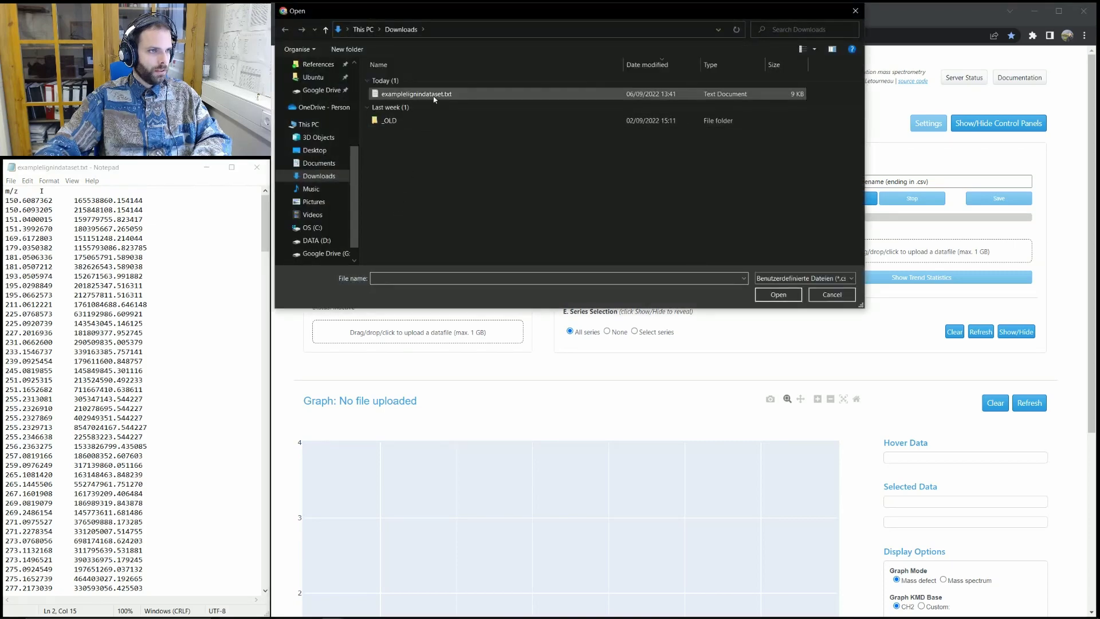
left_click(434, 95)
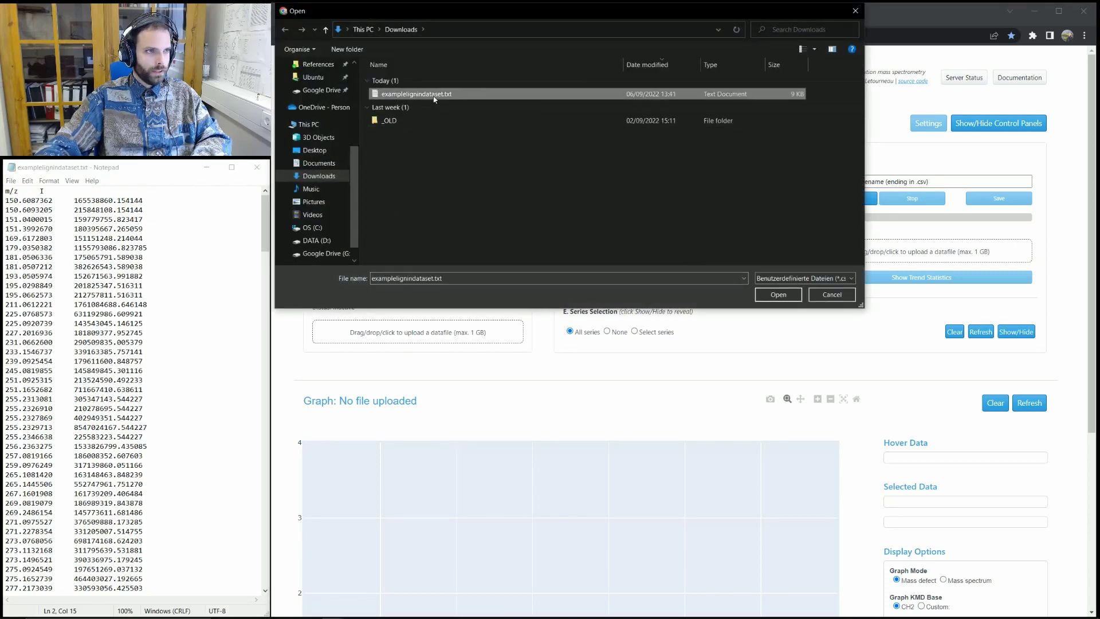
left_click(777, 295)
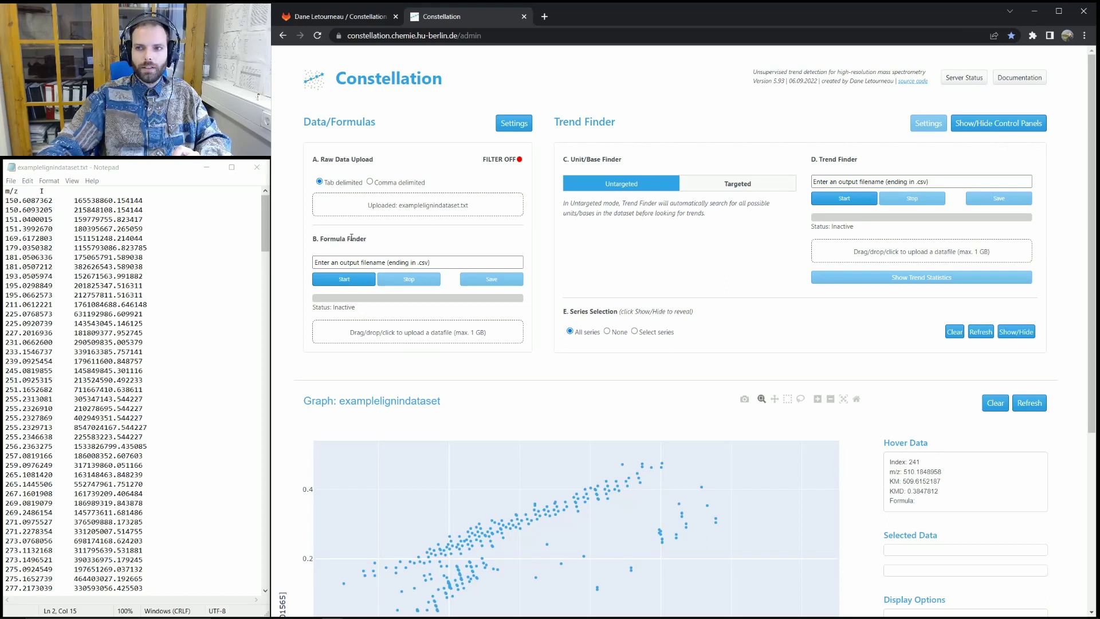
Run the Formula Finder on the uploaded dataset with formulas.csv as the output filename.
triple_click(477, 261)
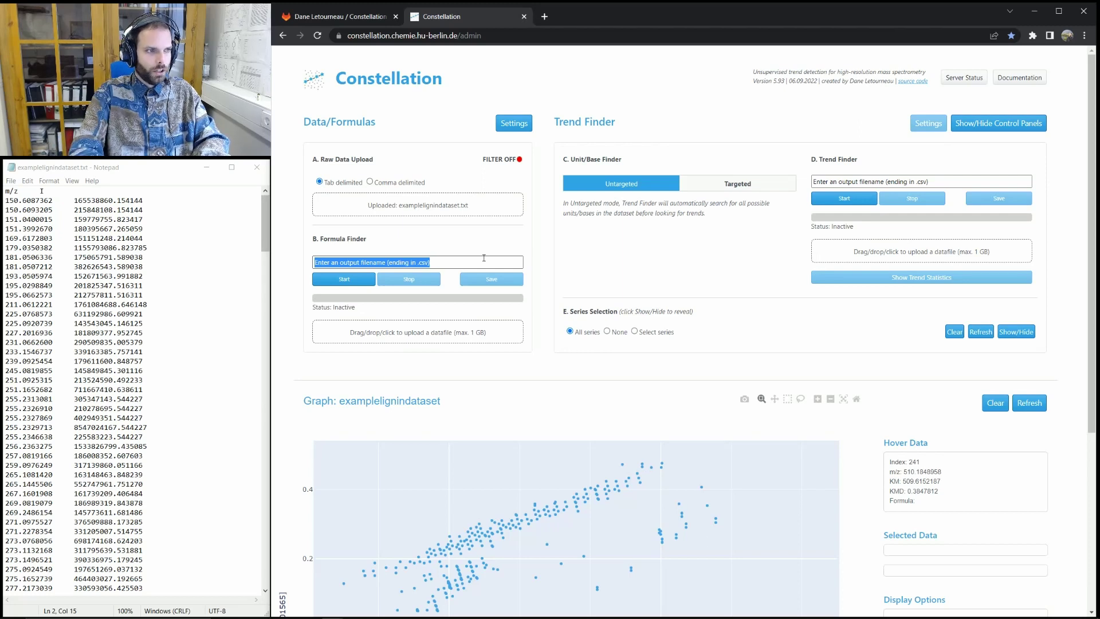
type("formulas.csv")
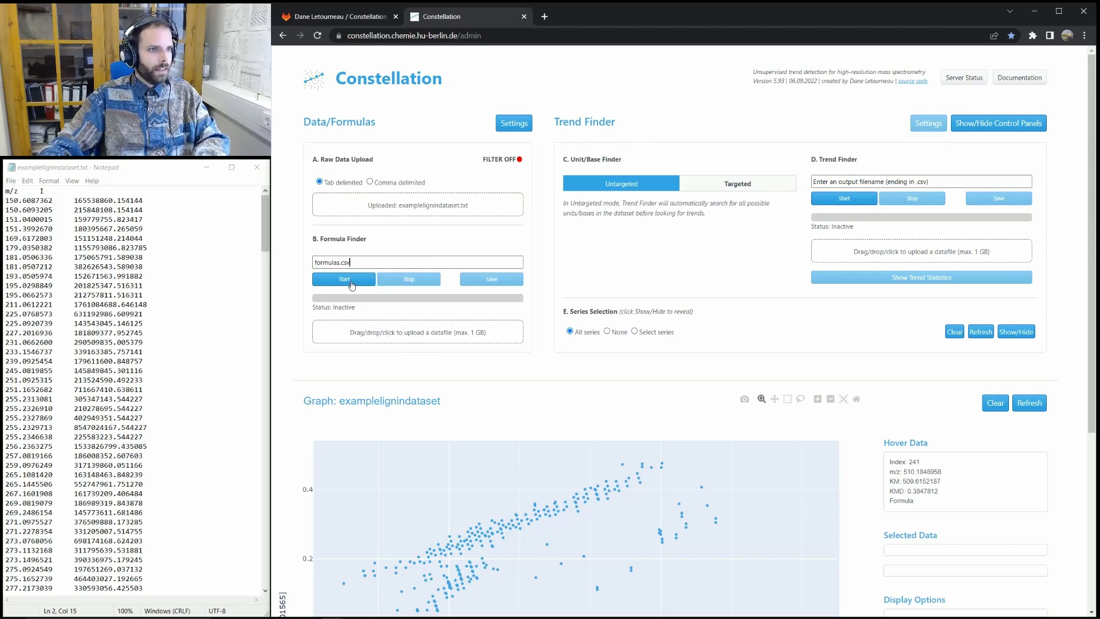
left_click(351, 286)
left_click(716, 143)
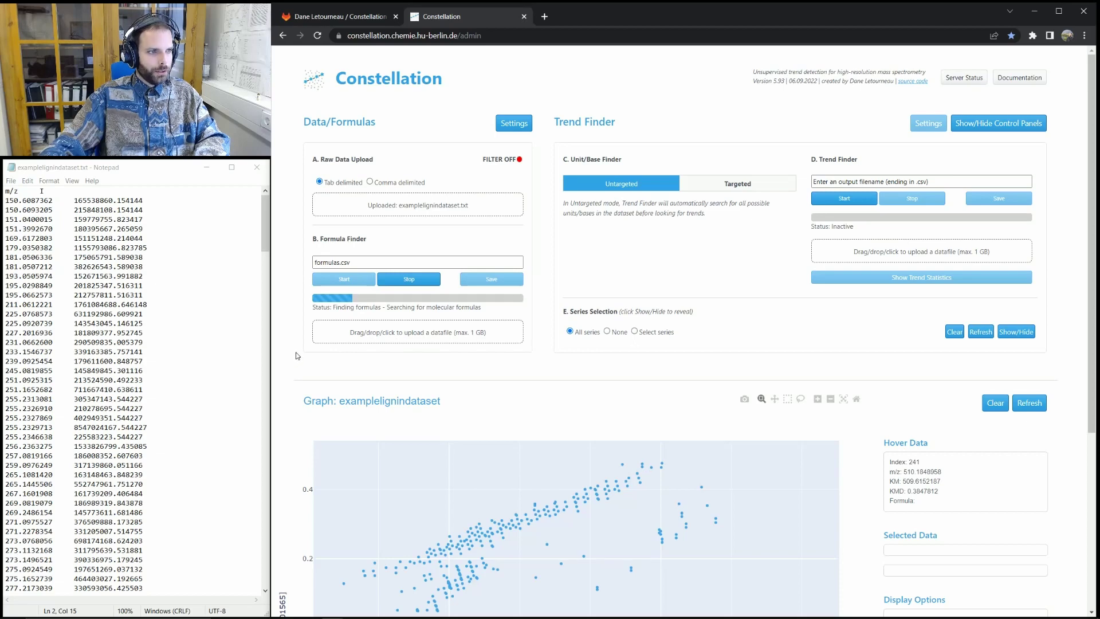
Inspect the hover and selected data of several points along the main band of the mass defect plot, and check the Formula Finder status.
scroll(297, 356, "down", 5)
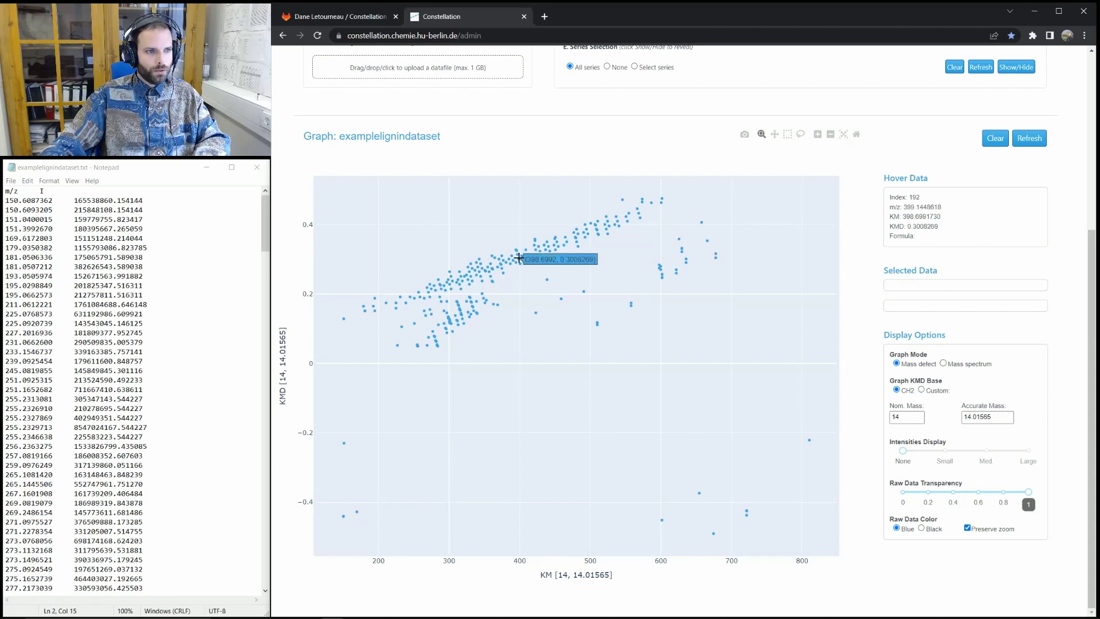
left_click(540, 250)
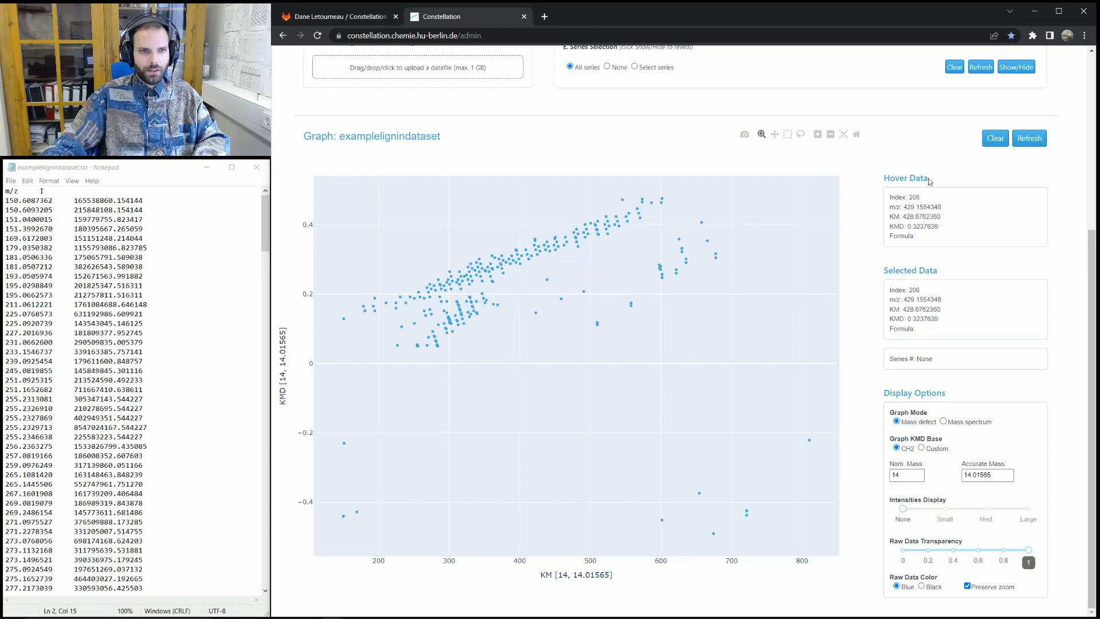
left_click(511, 255)
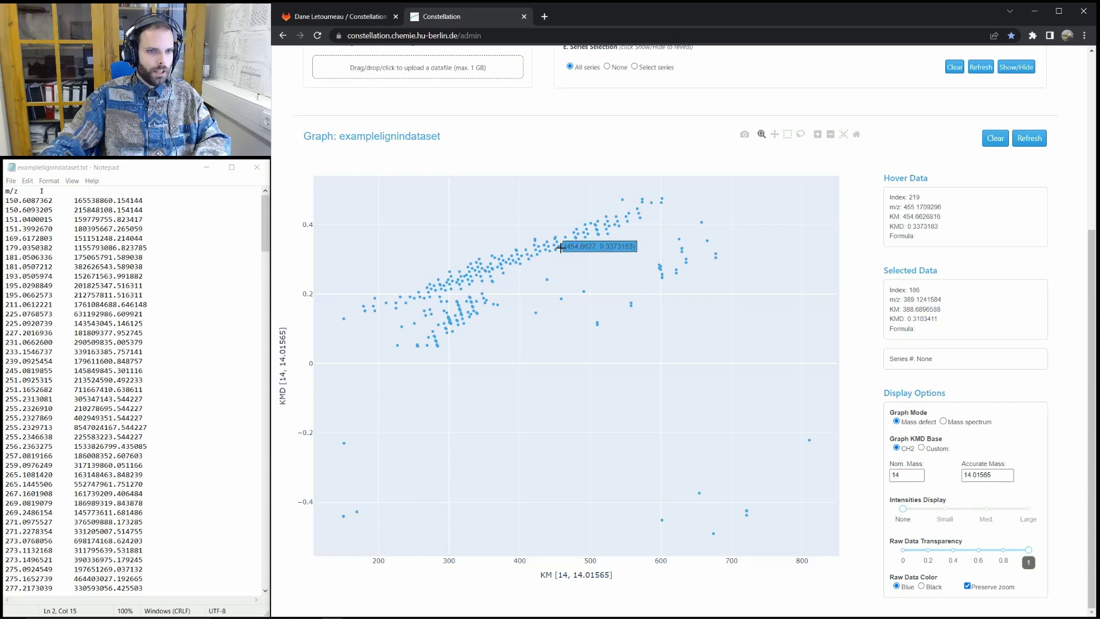
left_click(583, 235)
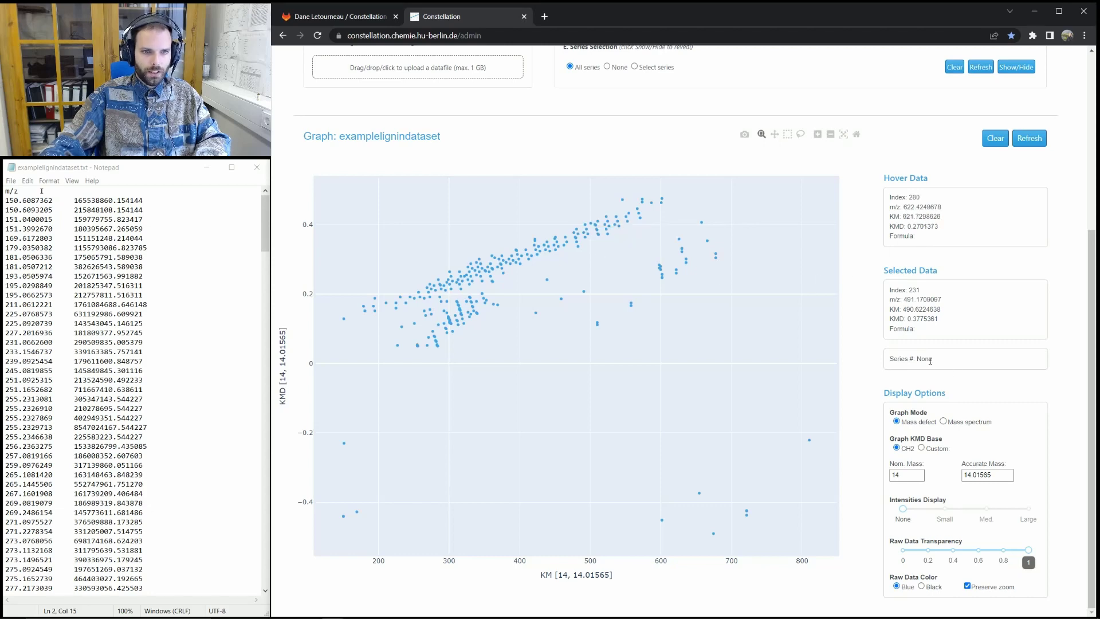
scroll(926, 358, "up", 2)
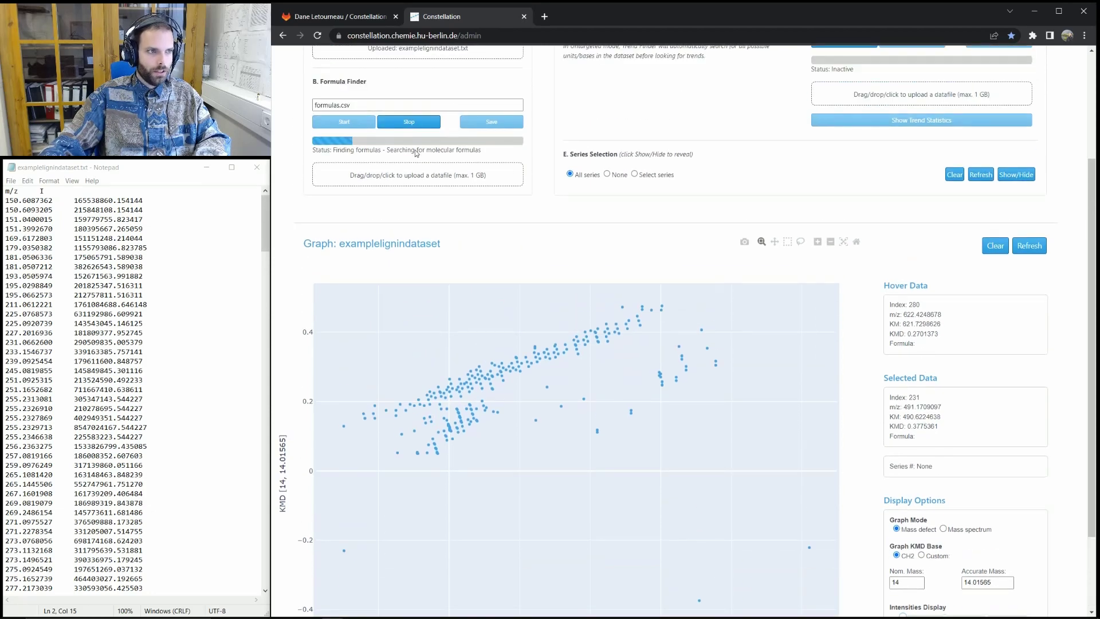
scroll(849, 454, "down", 2)
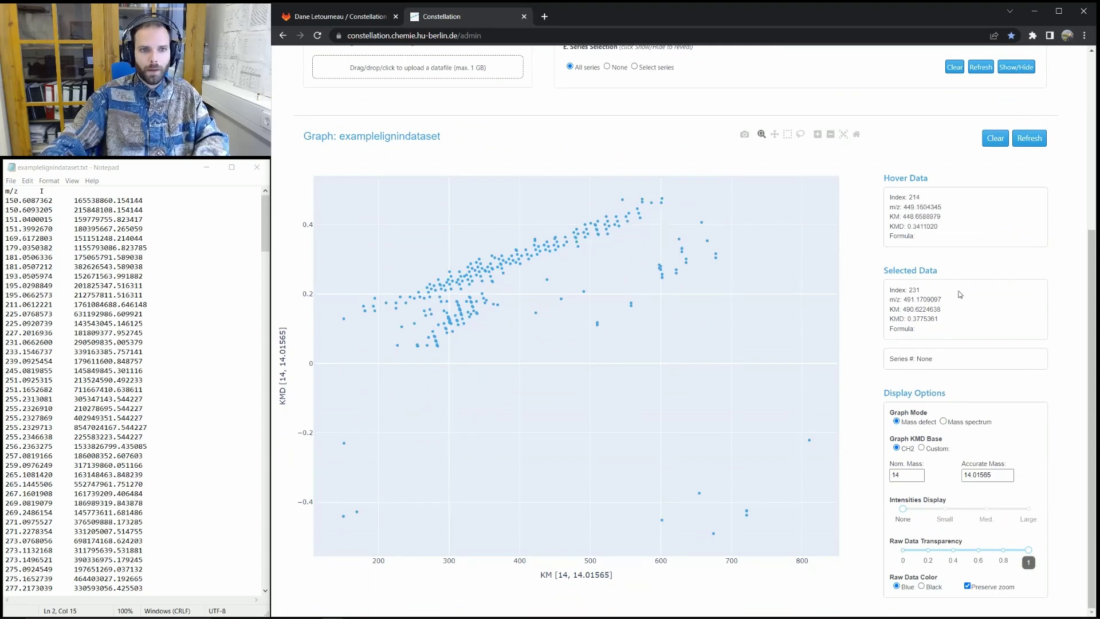
Zoom in on the dense point cluster around KM 375 to 440 in the plot and restore the full range.
mouse_move(427, 222)
left_mouse_down()
mouse_move(634, 347)
mouse_move(659, 348)
mouse_move(474, 263)
mouse_move(587, 311)
left_mouse_up()
left_click_drag(448, 252, 768, 431)
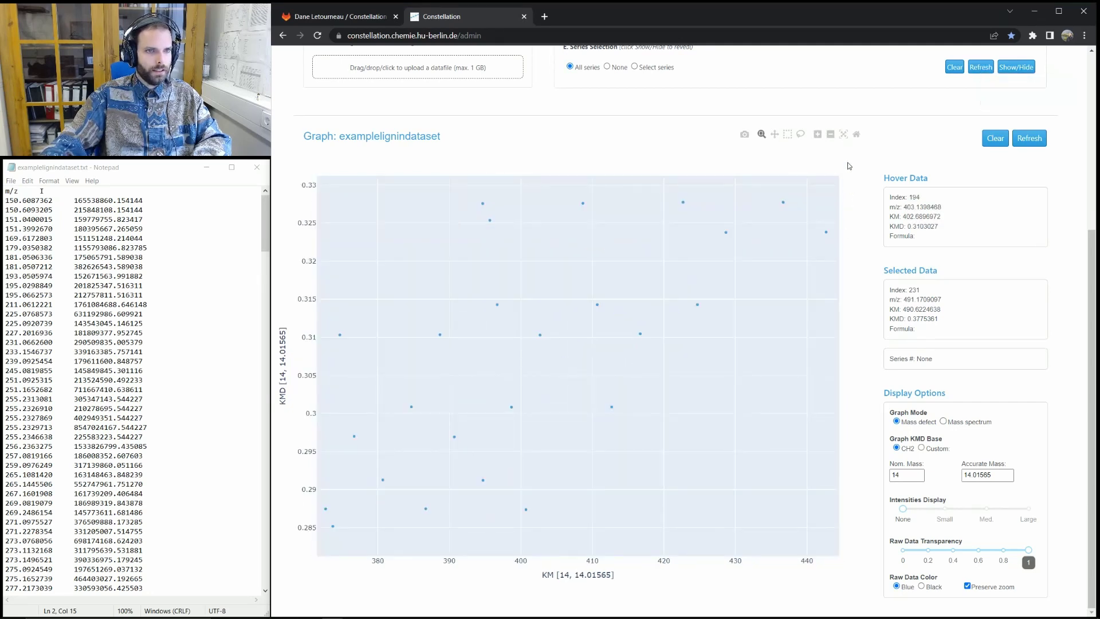
left_click(844, 135)
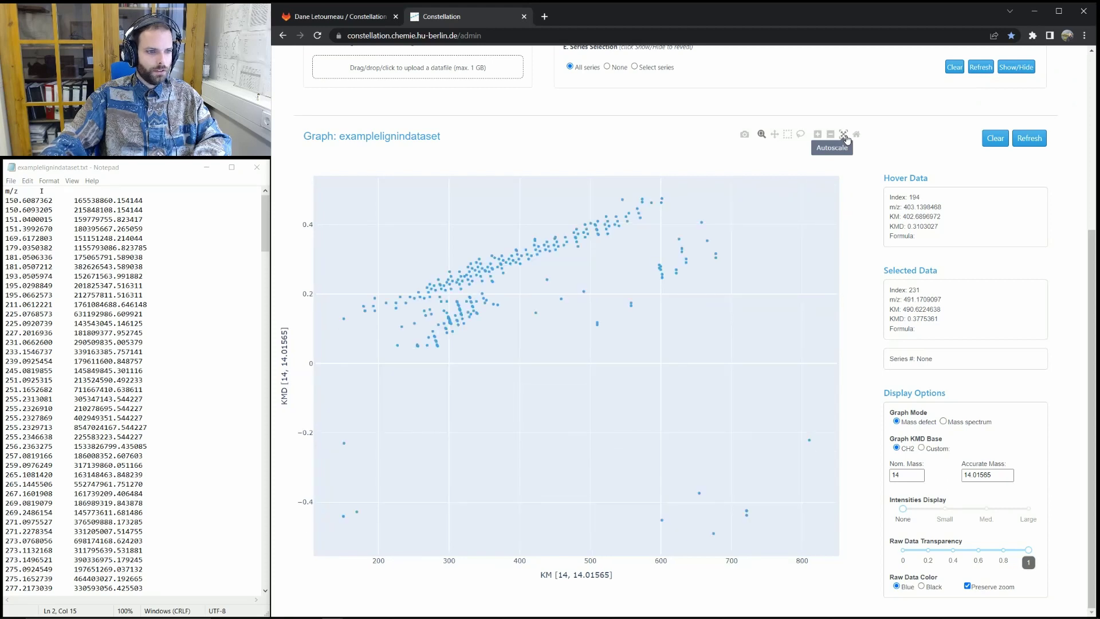
Download the plot, framed to about KM 360–515 and KMD 0.23–0.35, as a PNG and view the saved image.
left_click_drag(479, 231, 719, 352)
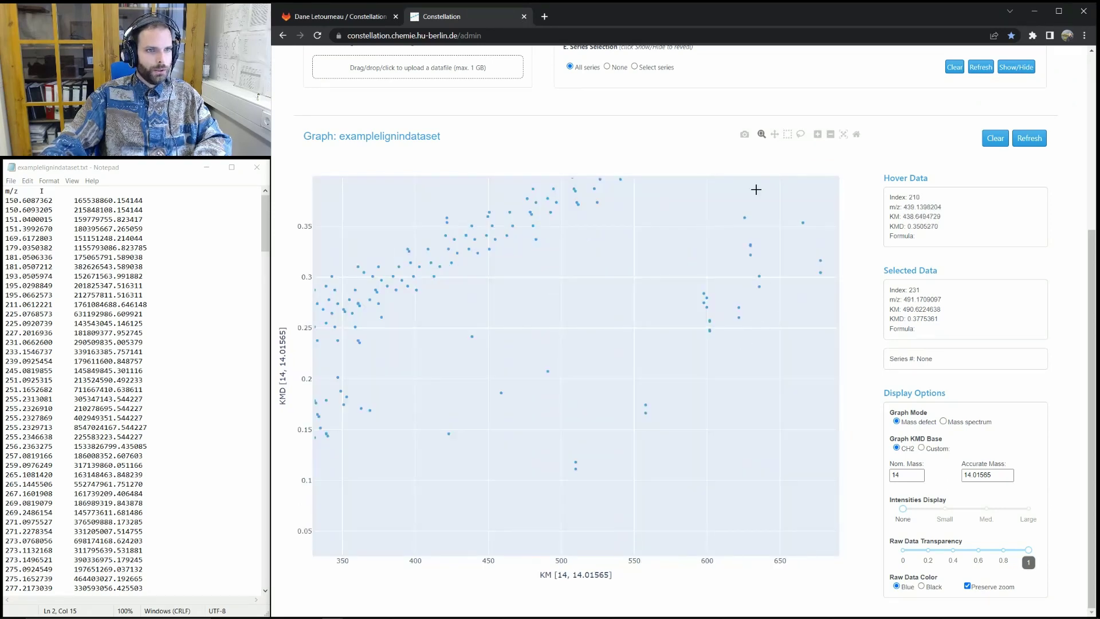
left_click_drag(359, 226, 585, 350)
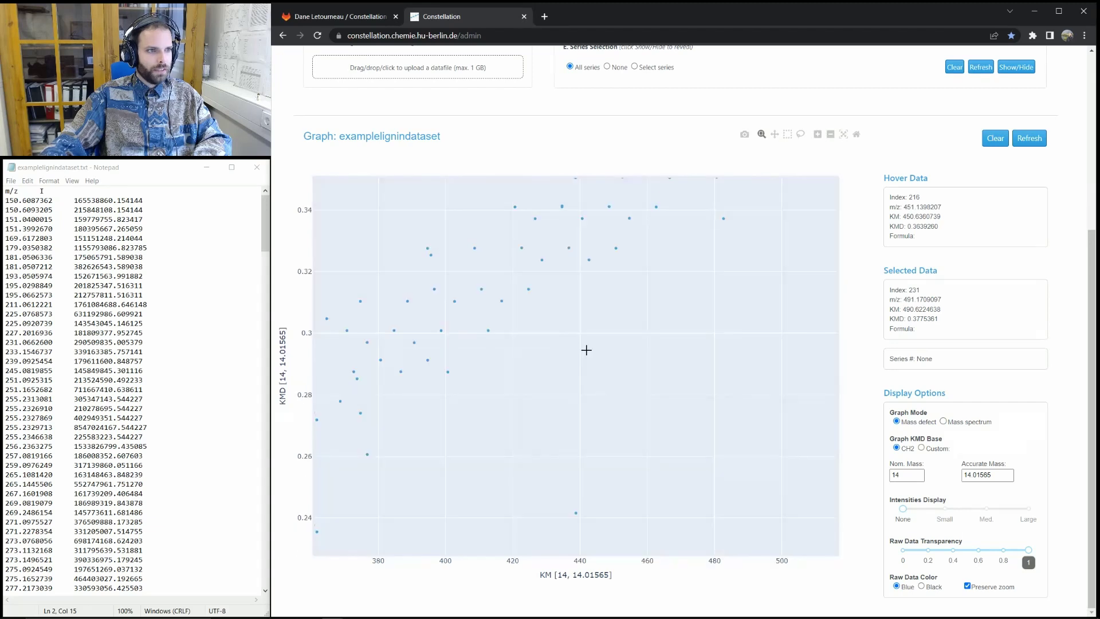
left_click(745, 135)
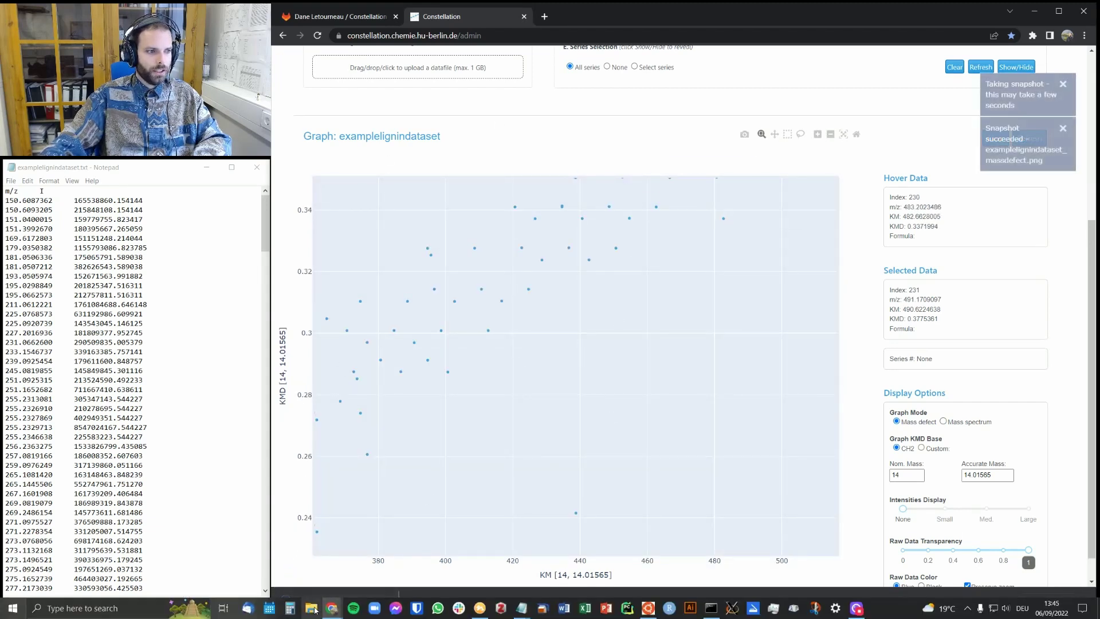
left_click(338, 602)
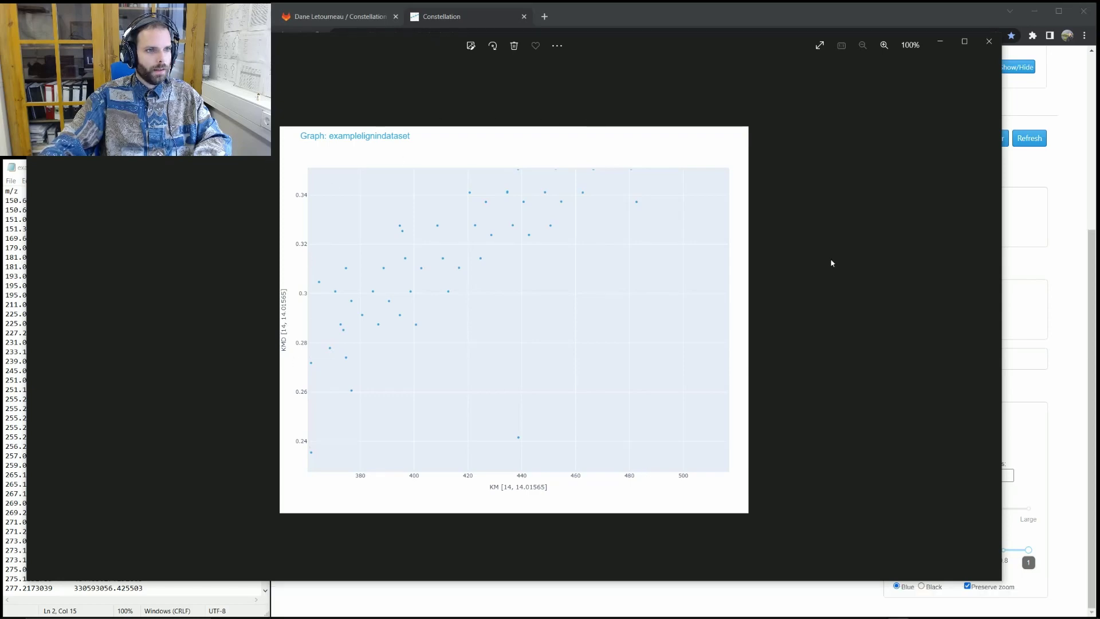
left_click(989, 44)
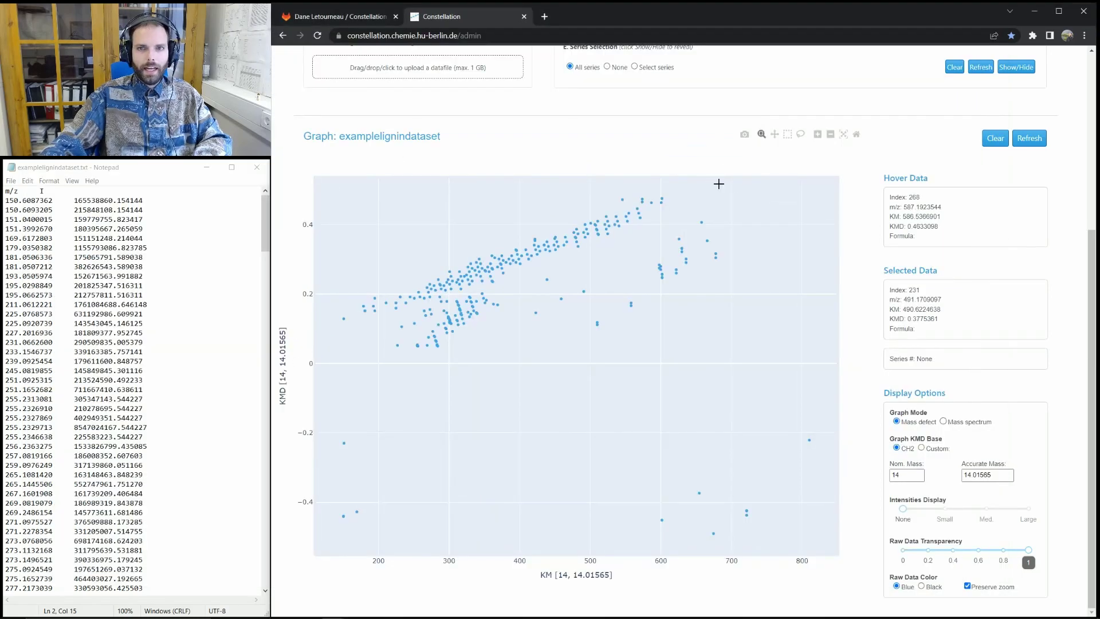
Box-select the plot points between about KM 330 and 605 and about KMD 0.07 and 0.45.
left_click(788, 134)
left_click_drag(472, 208, 667, 337)
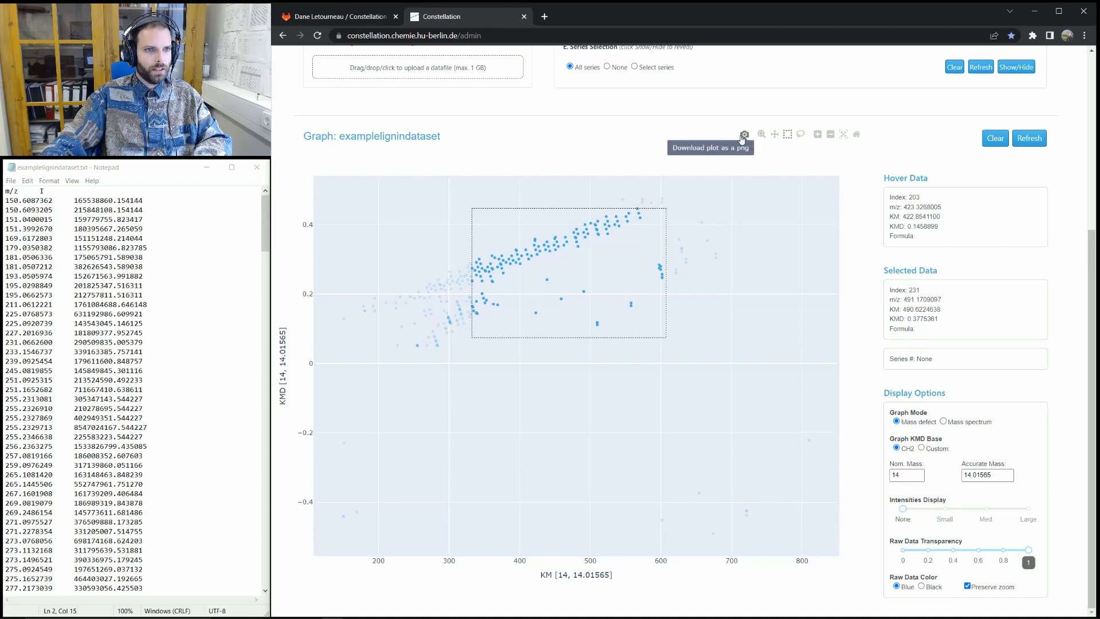
Try the lasso, zoom-out and zoom-in tools on the mass defect plot, and refresh the graph to clear the box selection.
left_click(801, 135)
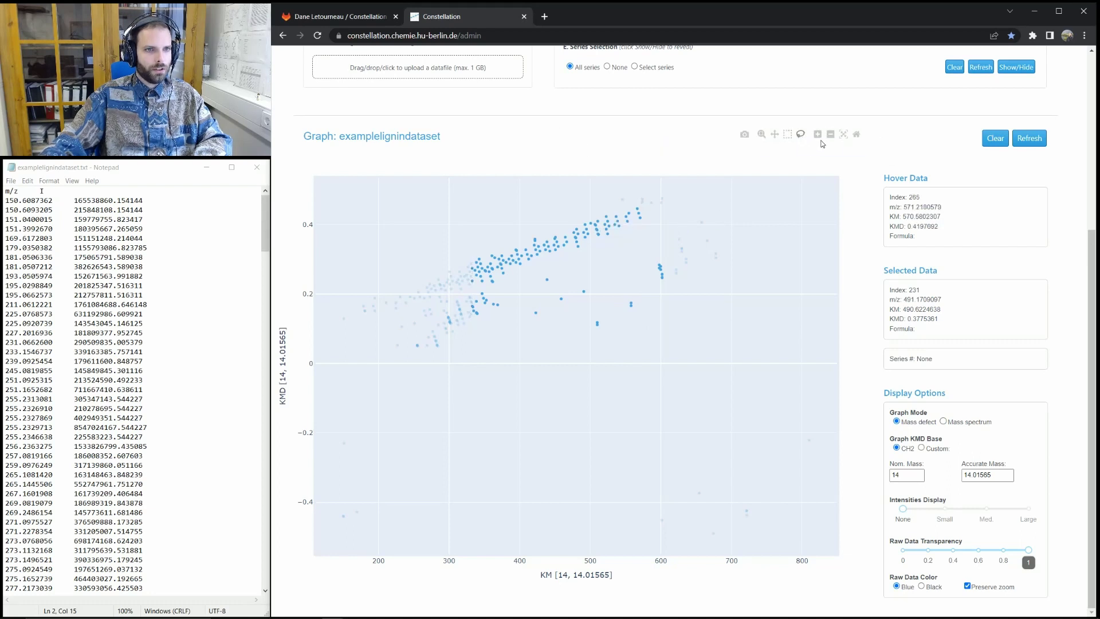
left_click(831, 137)
left_click(817, 136)
left_click(1039, 145)
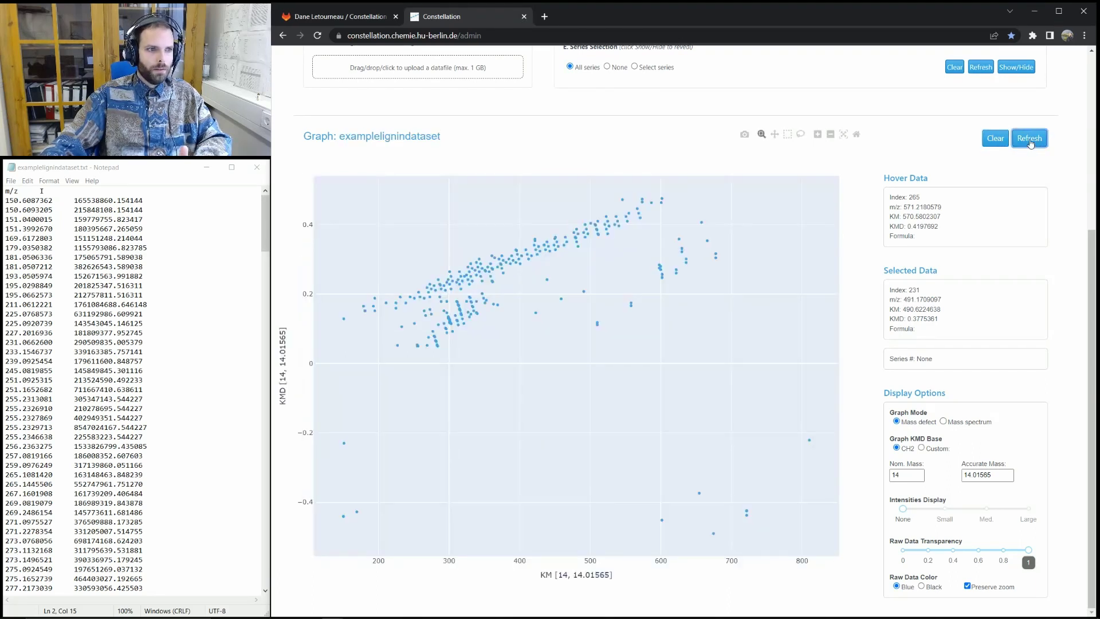
Inspect the hover data of points near the upper end of the main band in the mass defect plot.
mouse_move(582, 232)
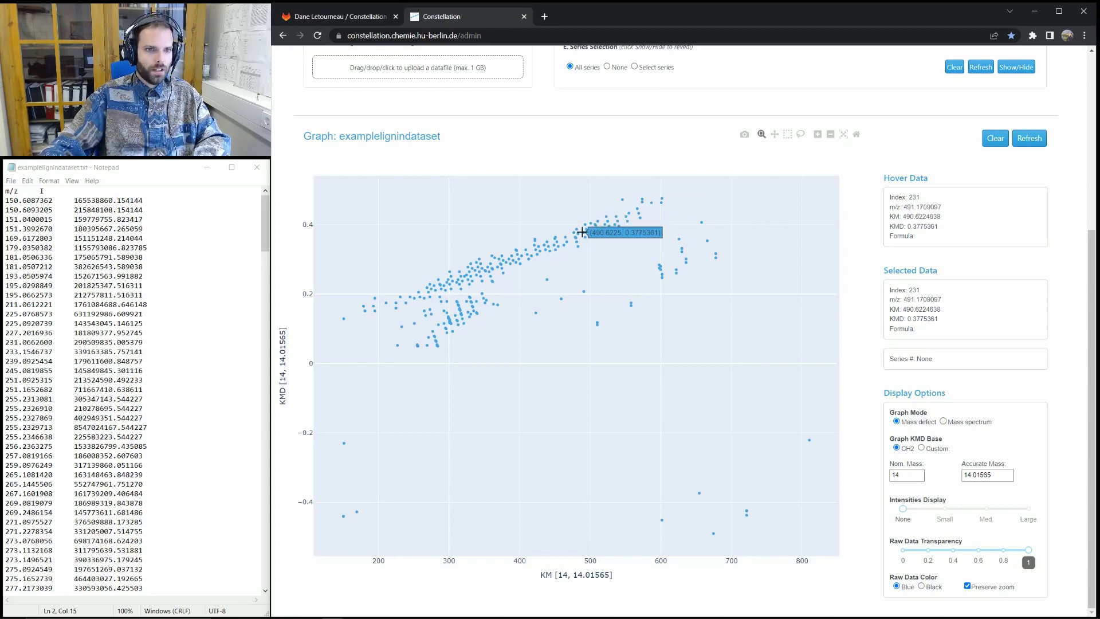
scroll(642, 261, "up", 1)
scroll(641, 260, "down", 1)
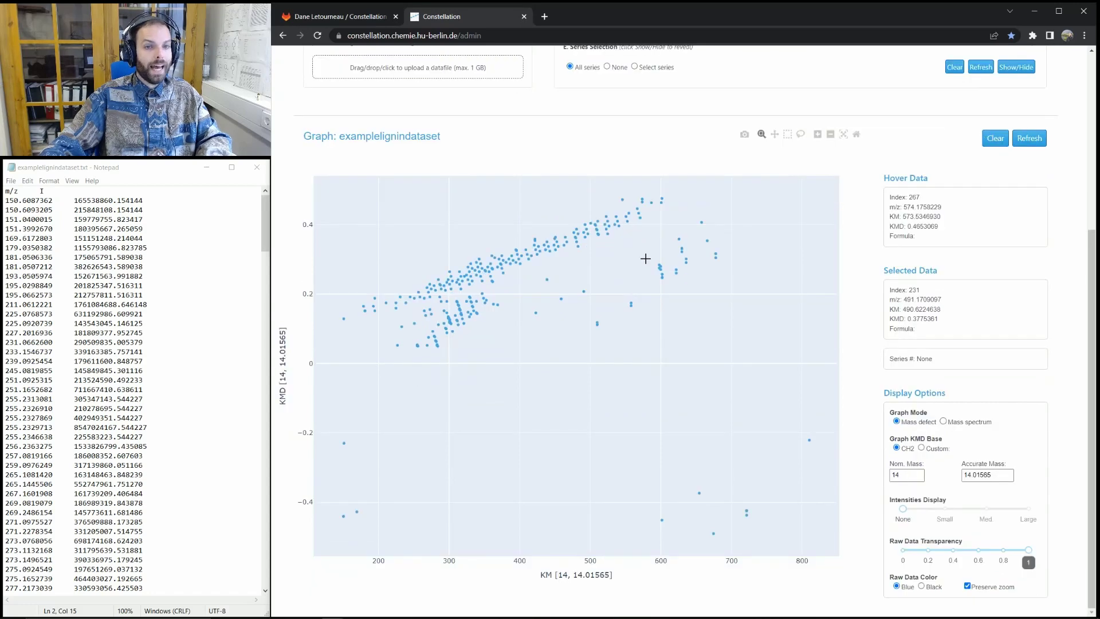
mouse_move(652, 231)
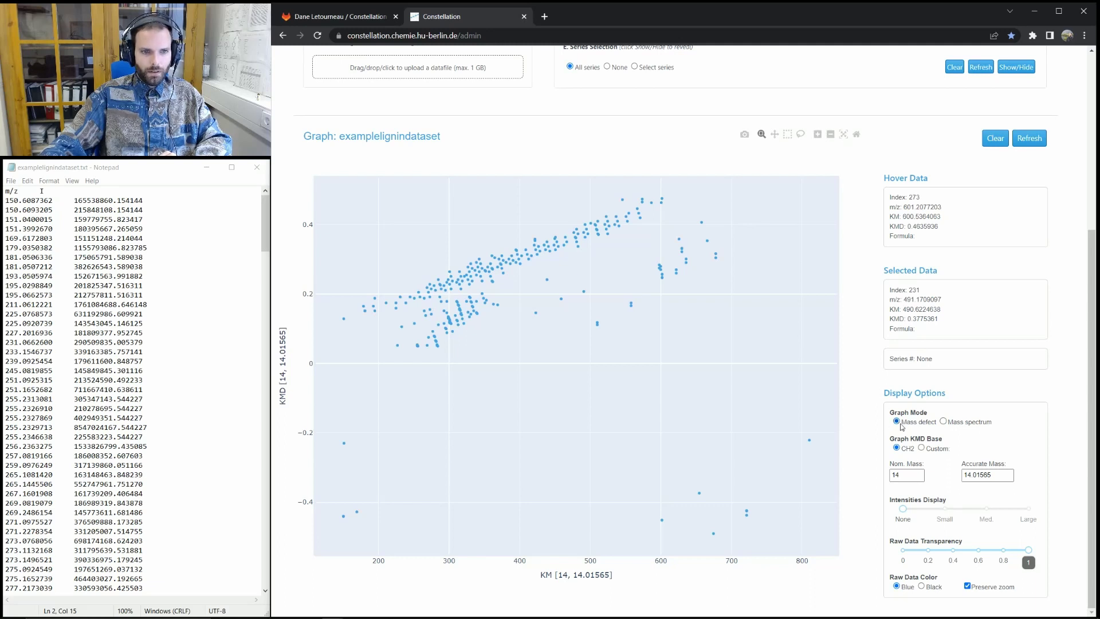
Show the data as a mass spectrum, zoom in to about m/z 268–360, and return to the full-range mass defect plot.
left_click(943, 422)
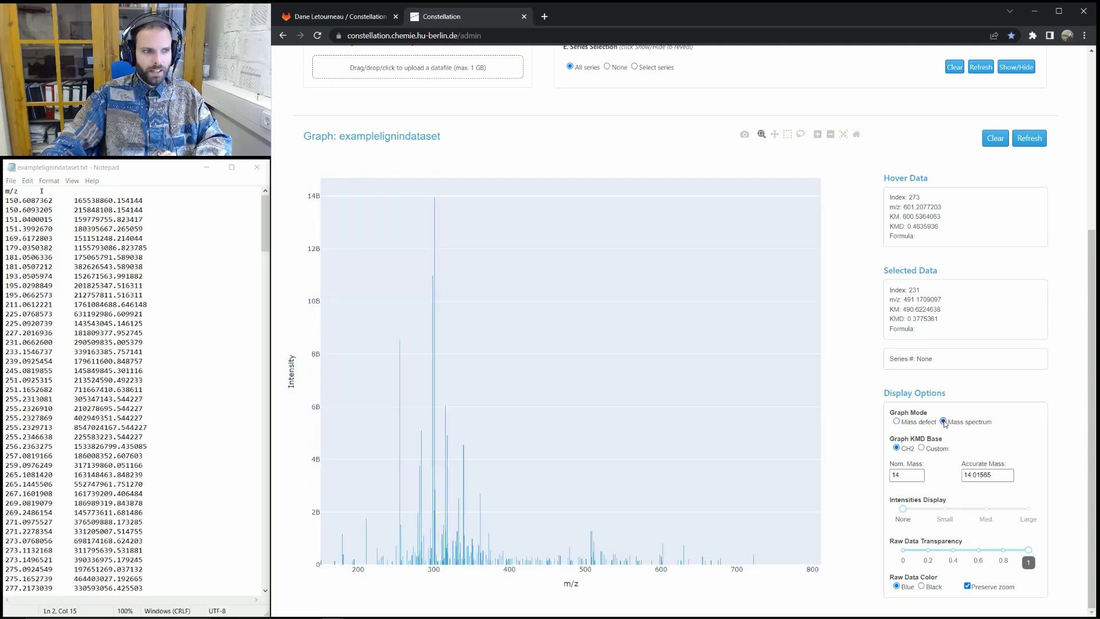
left_click_drag(381, 459, 469, 537)
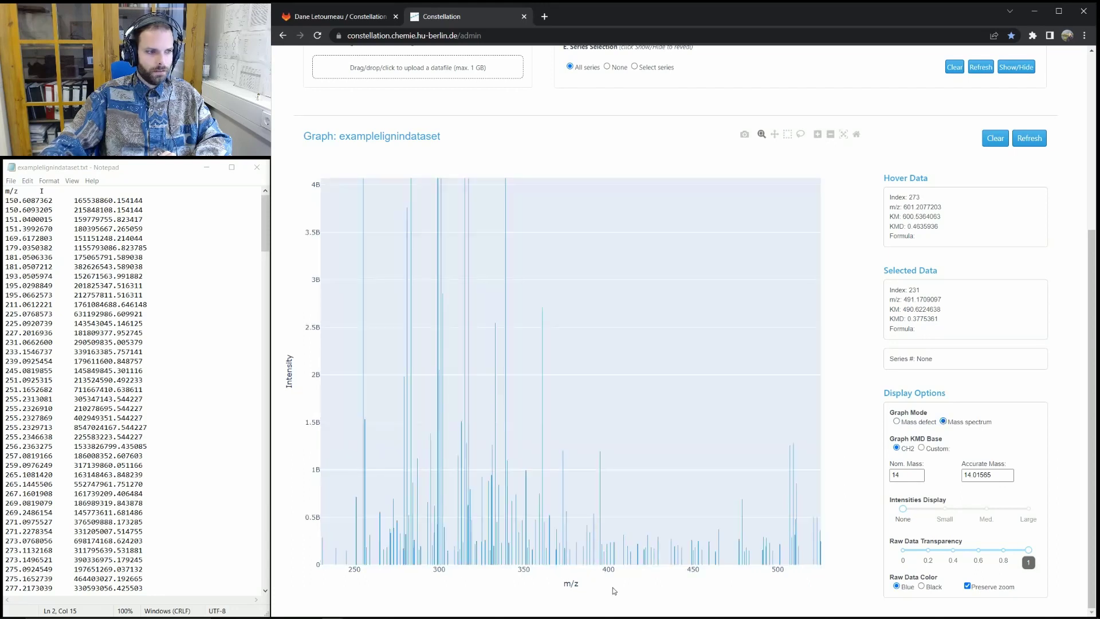
left_click_drag(385, 376, 664, 615)
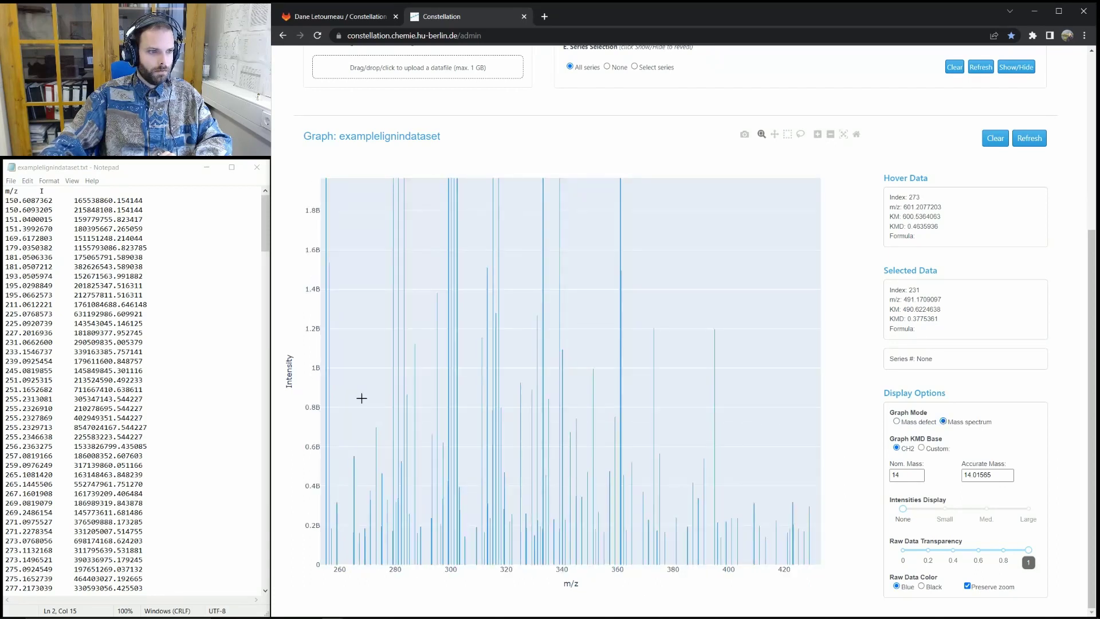
left_click_drag(361, 398, 622, 616)
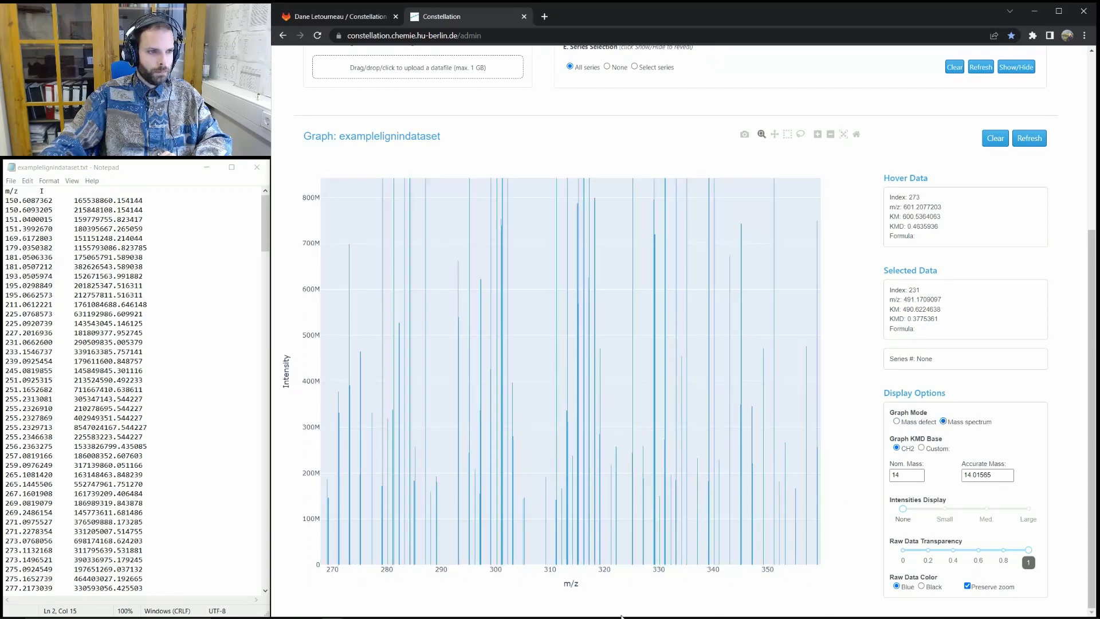
left_click(844, 134)
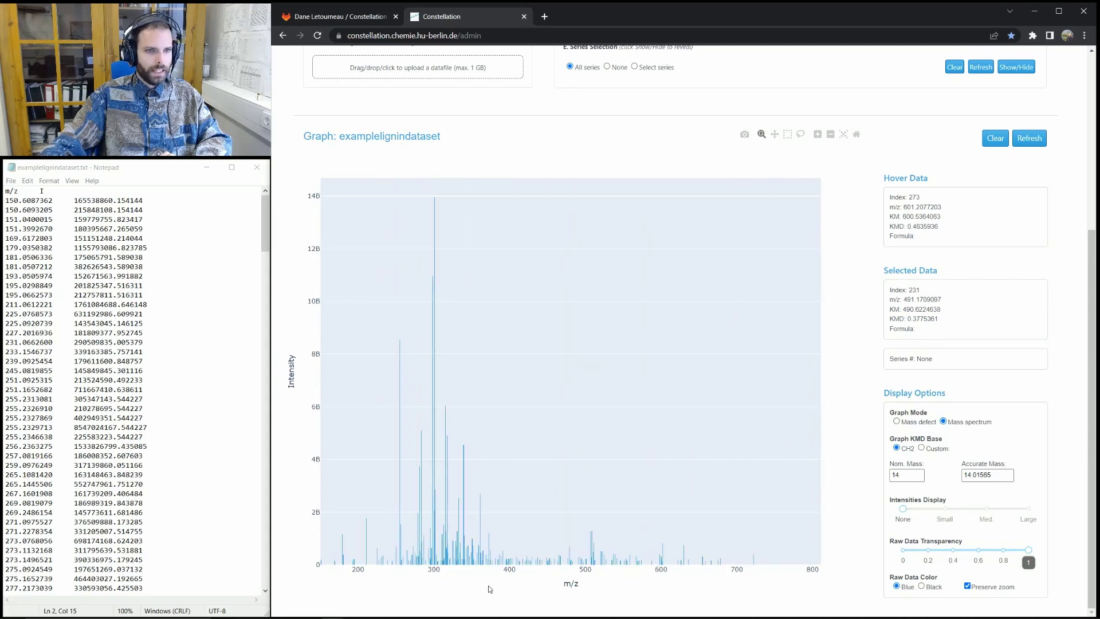
left_click(897, 422)
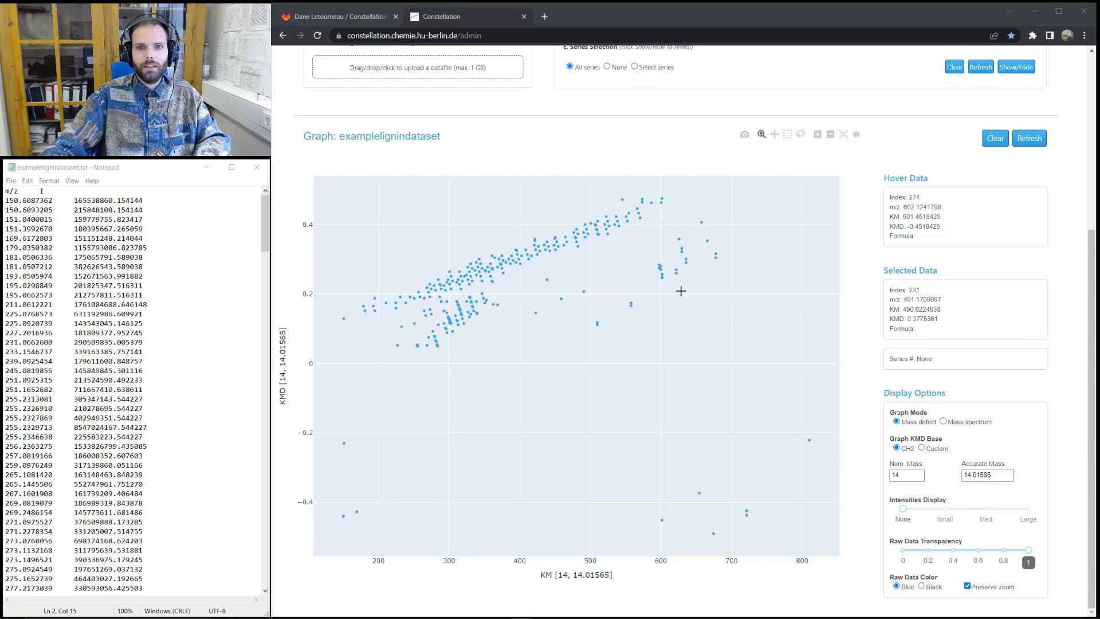
Replot the mass defects with a custom KMD base of nominal mass 14 and accurate mass 14.2.
double_click(1000, 476)
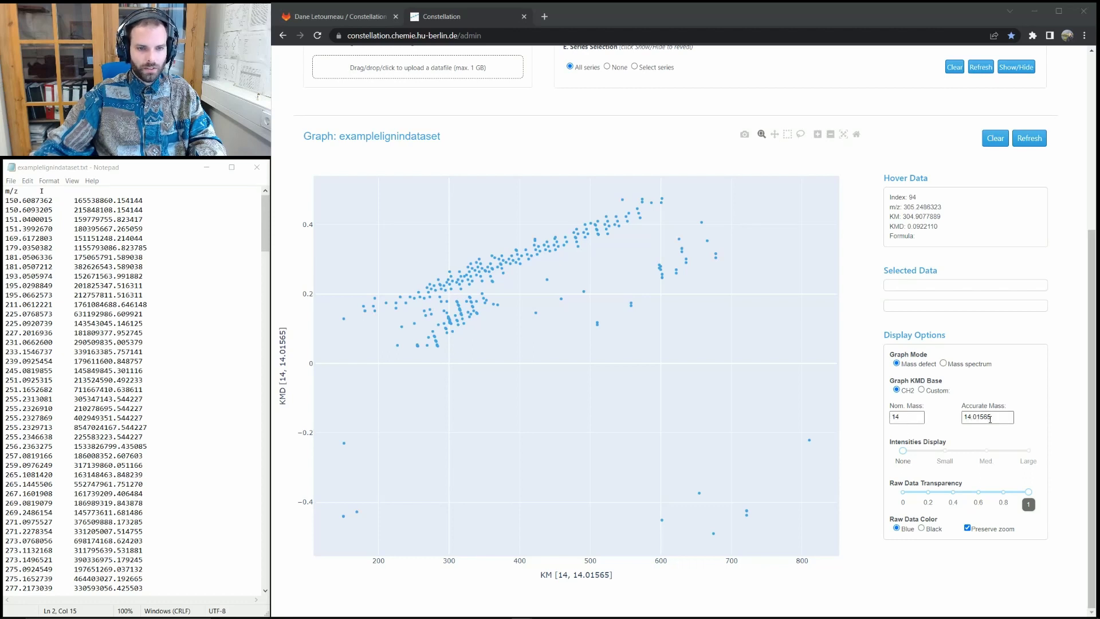
left_click(922, 390)
left_click(1000, 418)
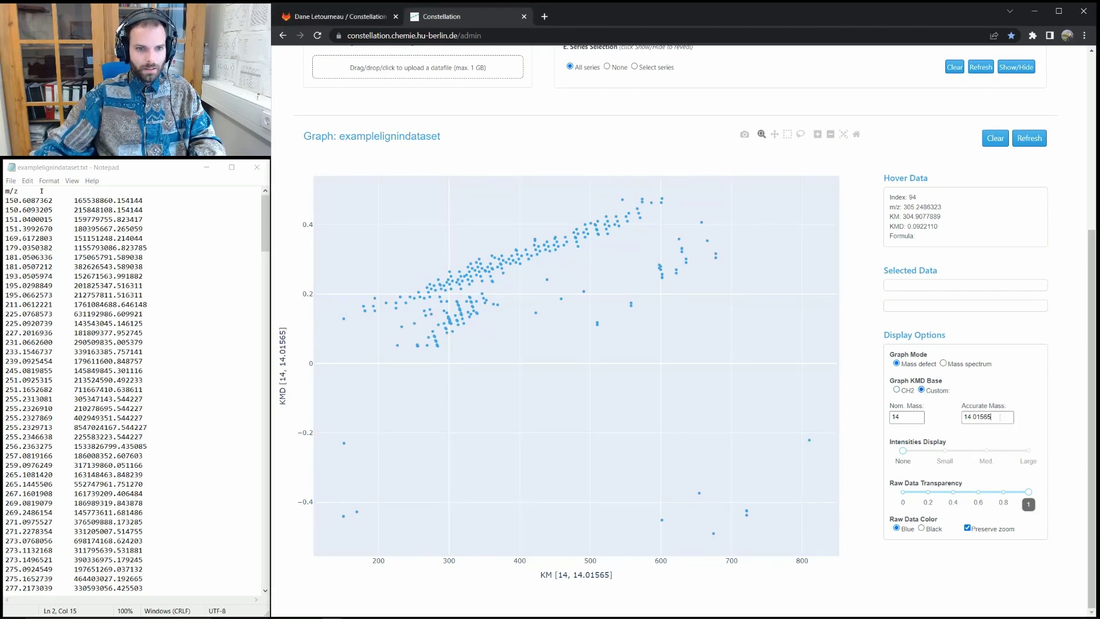
left_click_drag(1000, 417, 977, 417)
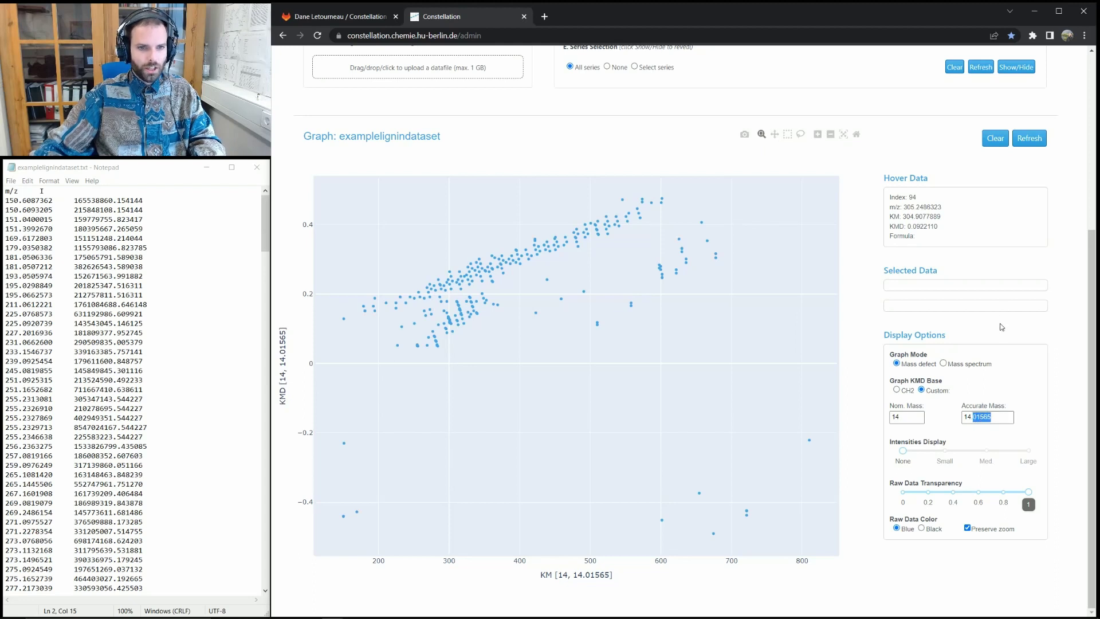
type("2")
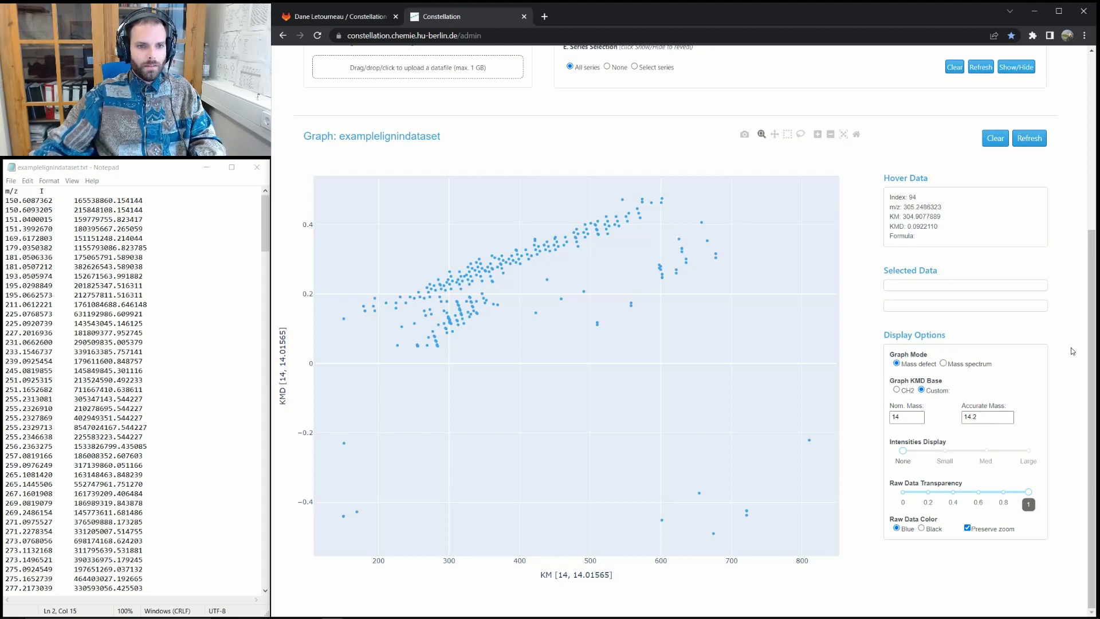
left_click(1030, 140)
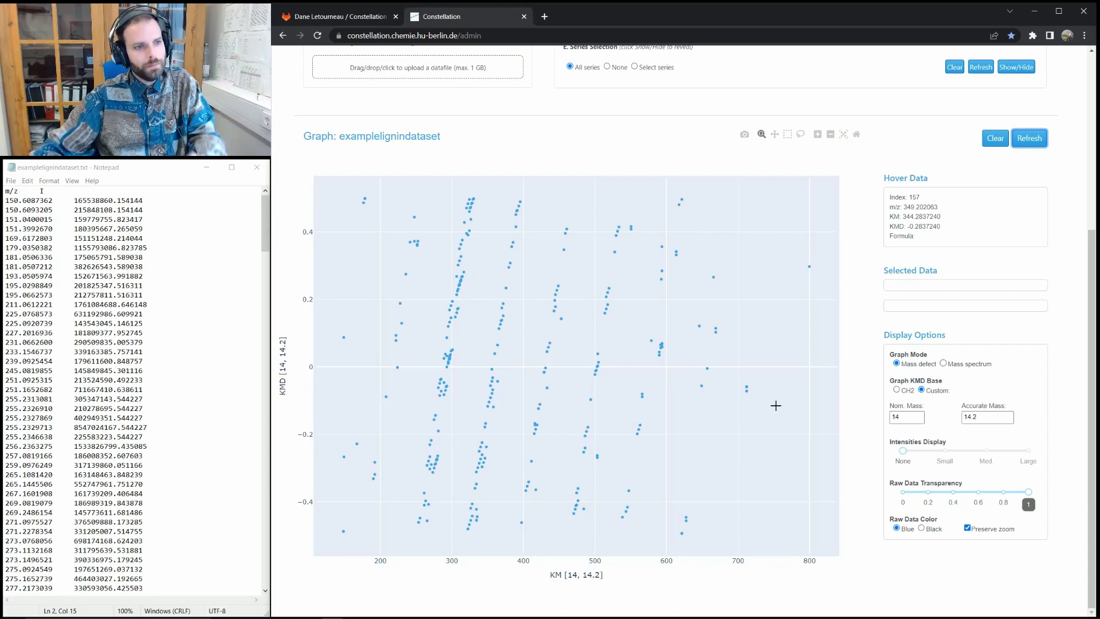
Try a custom KMD base with accurate mass 14.4 and return the graph to the CH2 base.
scroll(989, 416, "up", 2)
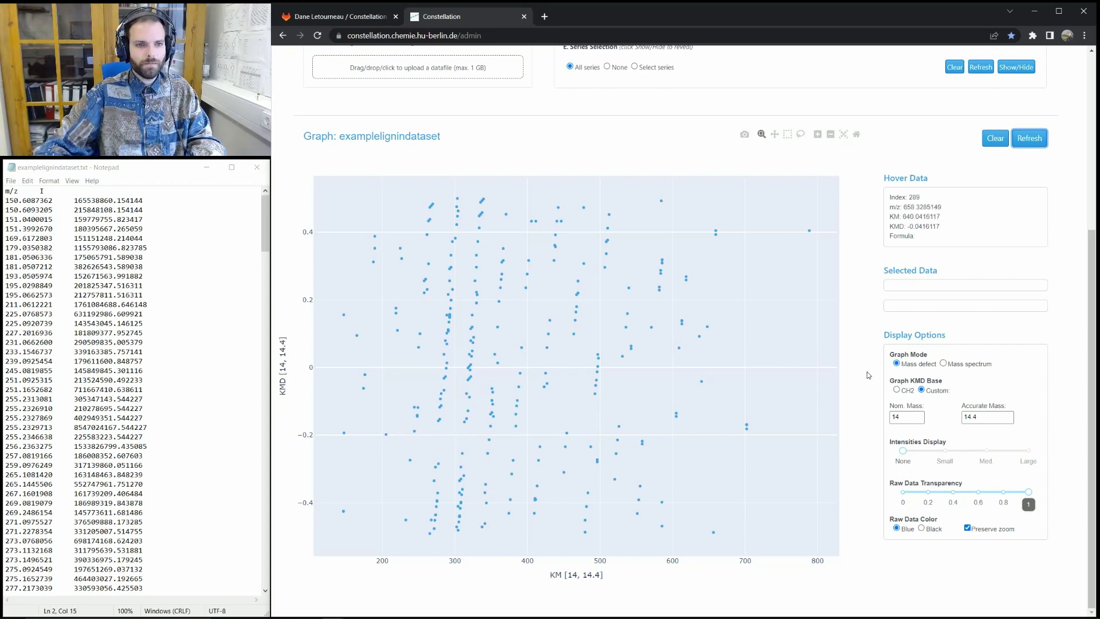
left_click(897, 389)
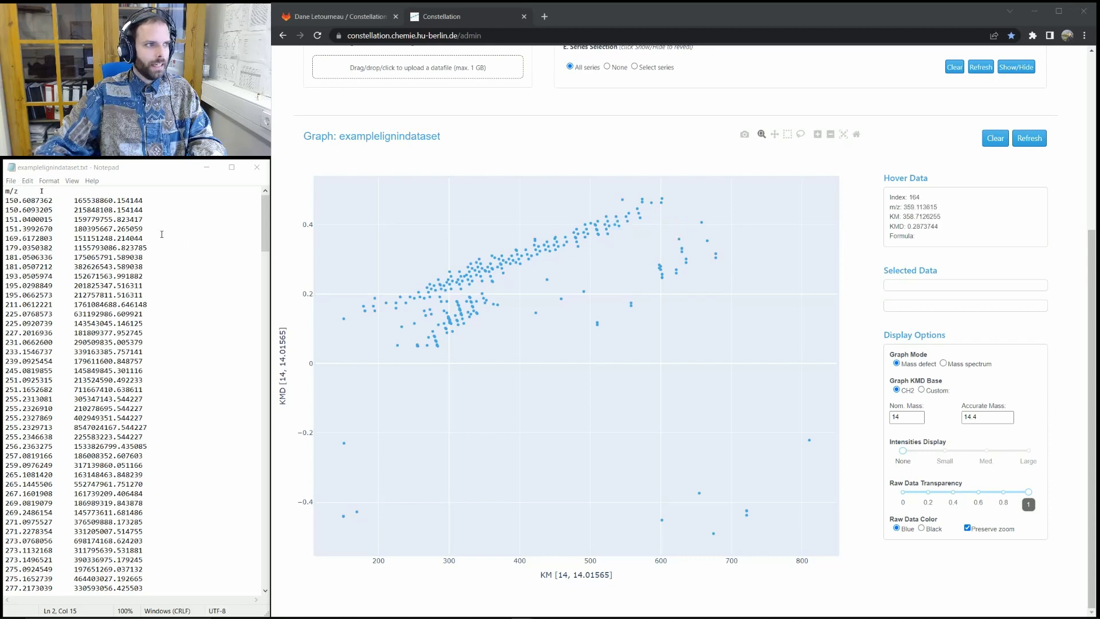
Highlight intensity values in the dataset text file, scale the plot points by intensity to nearly Large, and reset the intensities display to None.
left_click_drag(74, 210, 109, 314)
left_click(126, 399)
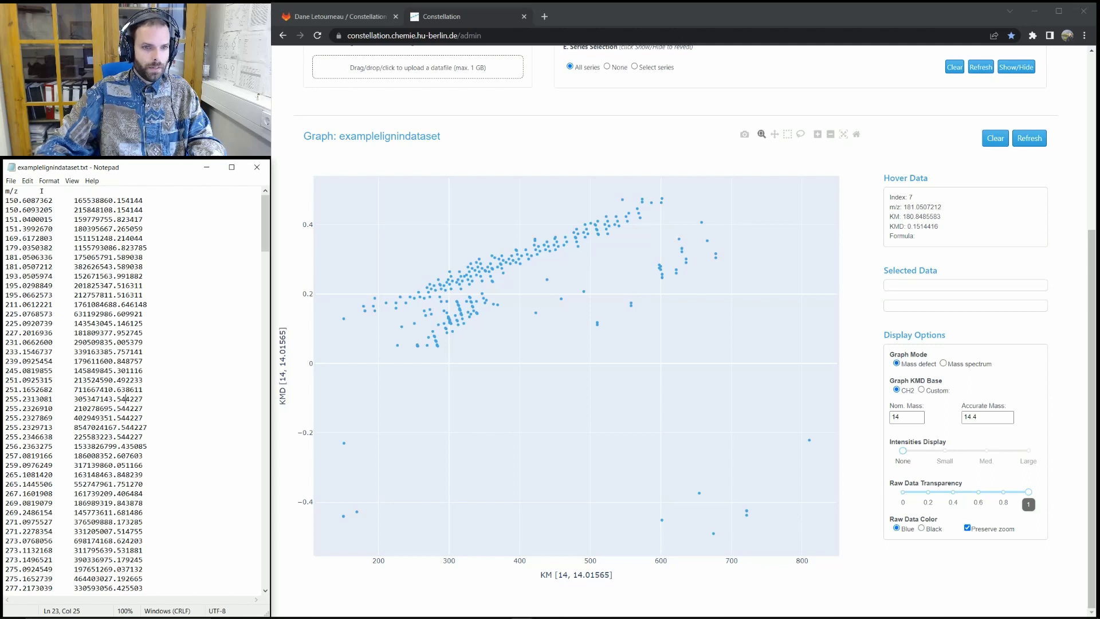
left_click_drag(903, 450, 1004, 452)
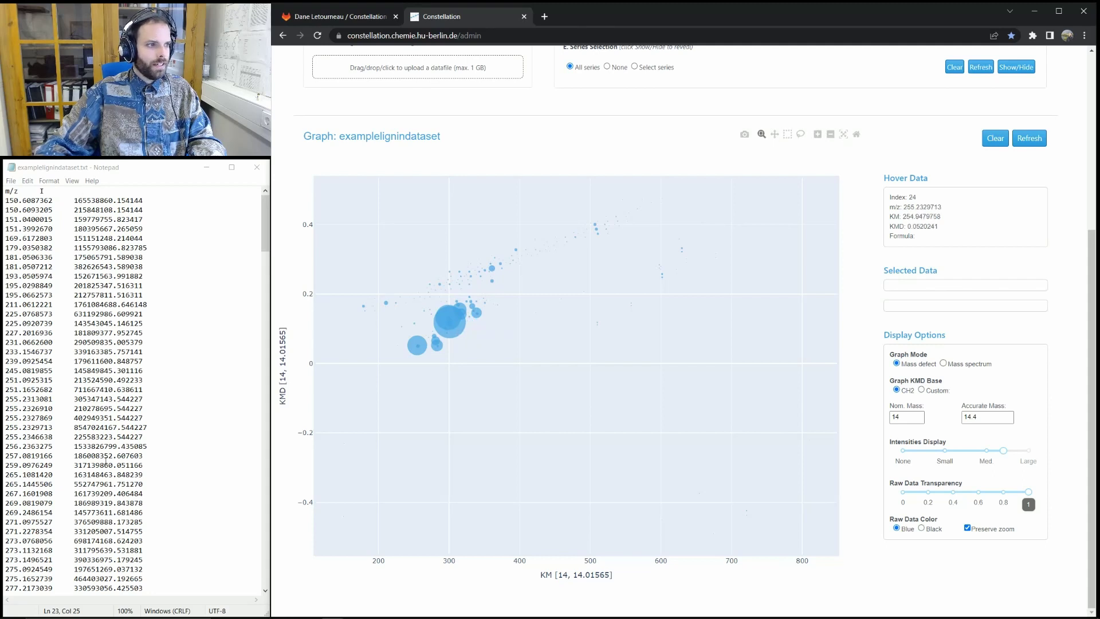
left_click_drag(1004, 451, 1020, 451)
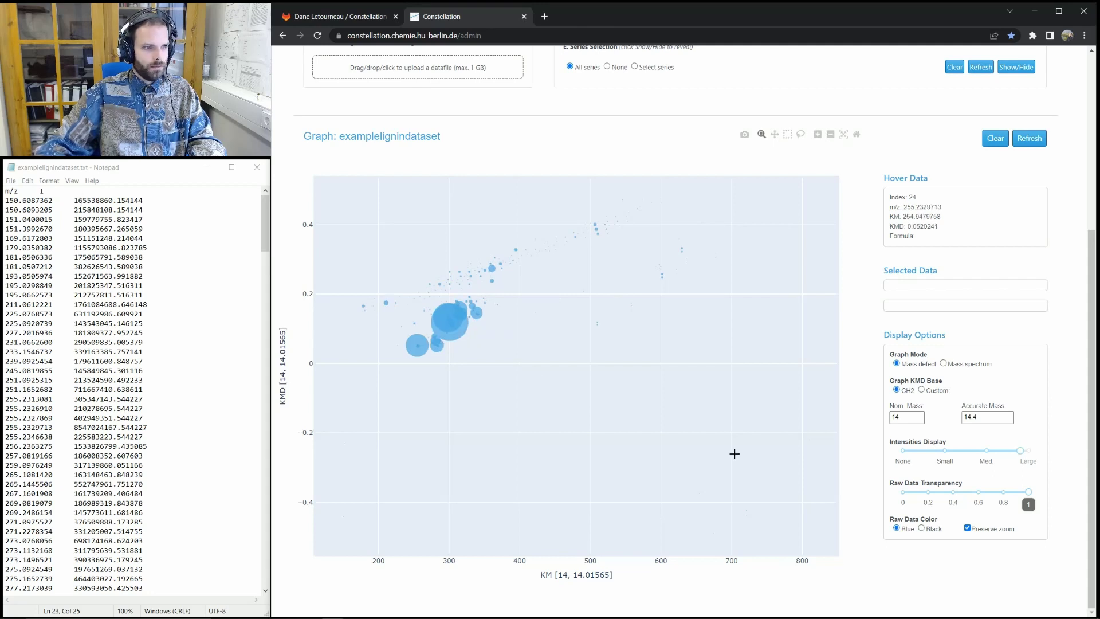
mouse_move(454, 341)
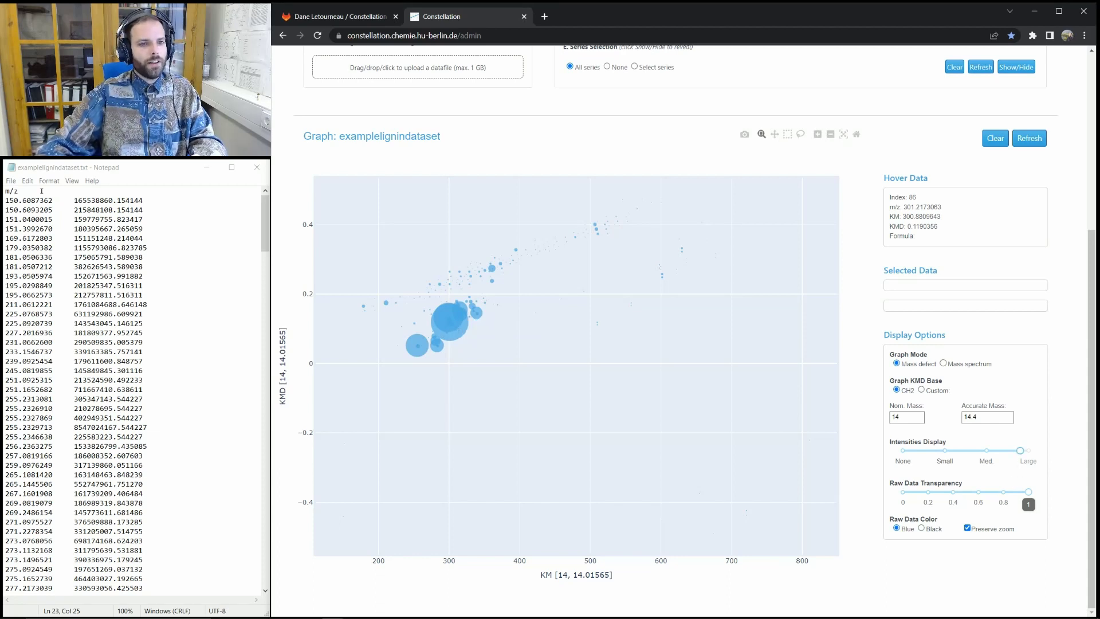
left_click_drag(1020, 450, 894, 459)
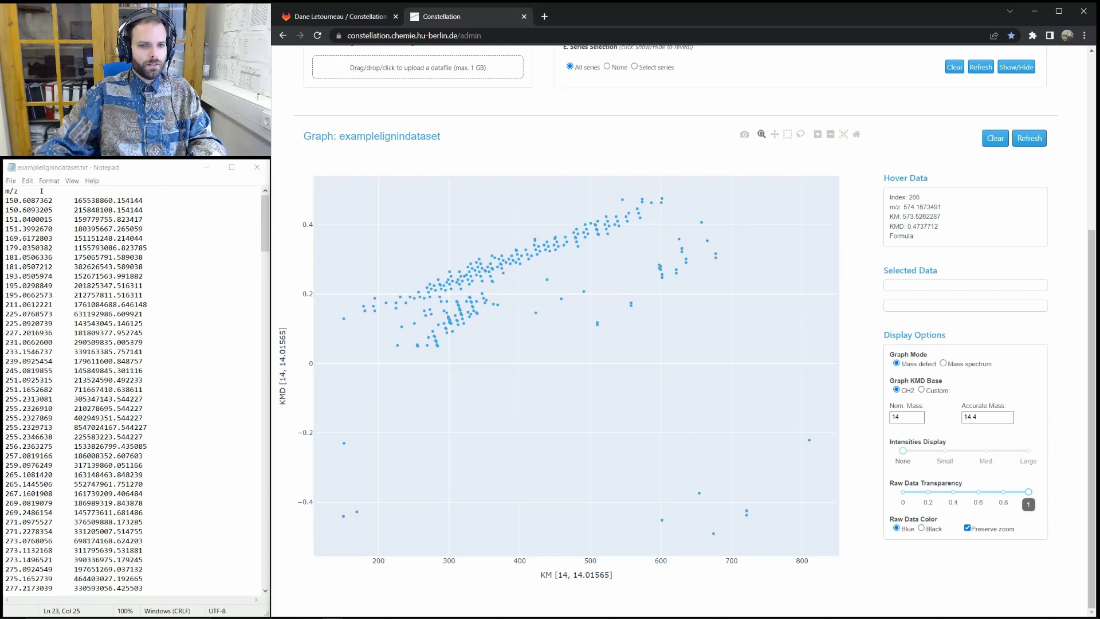
Try a raw data transparency of 0.2 and black points, restoring transparency 1 and the blue color.
left_click_drag(1029, 492, 928, 492)
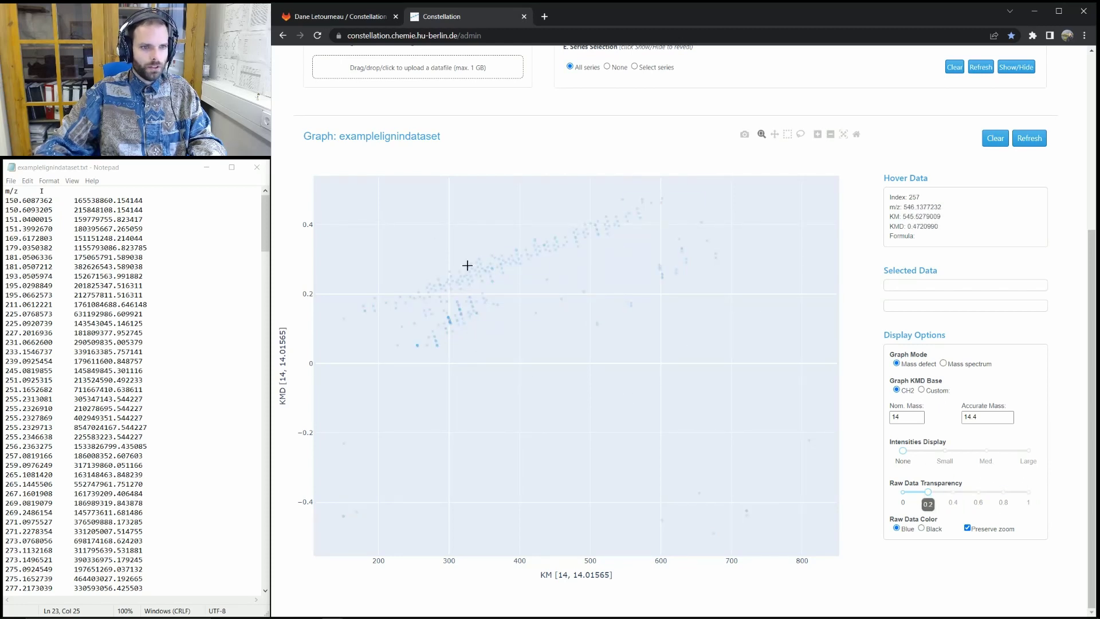
left_click_drag(928, 492, 1028, 493)
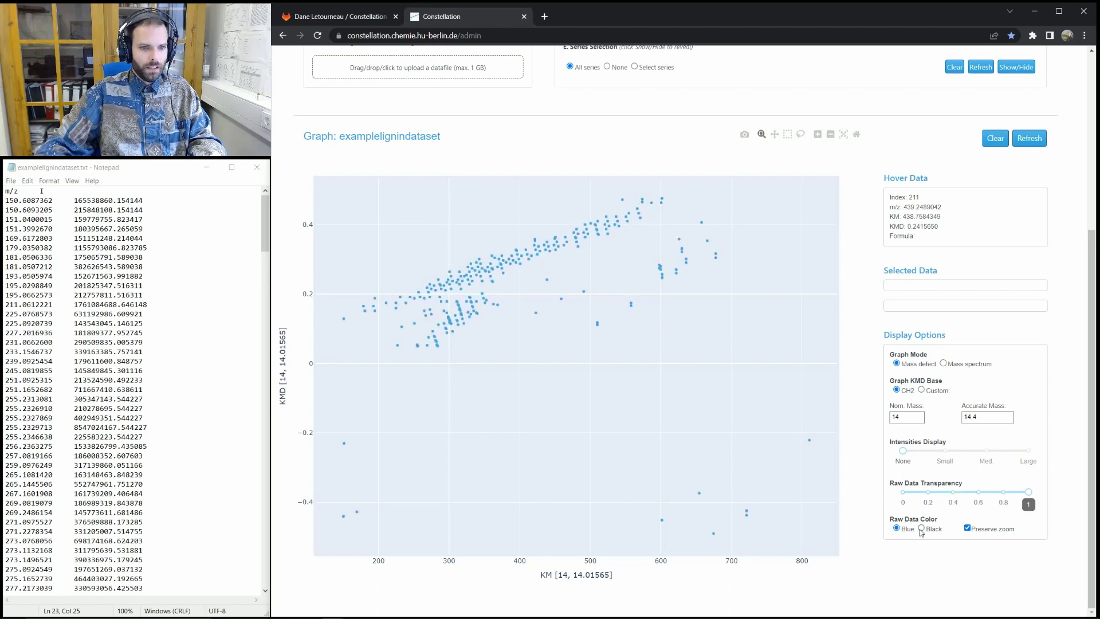
left_click(922, 528)
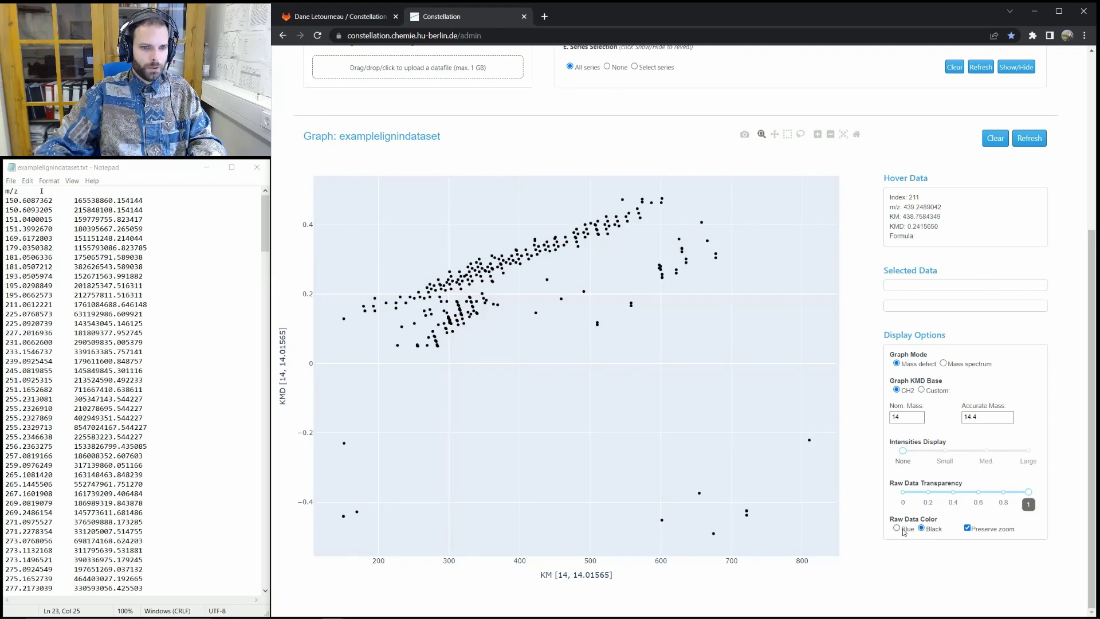
left_click(902, 530)
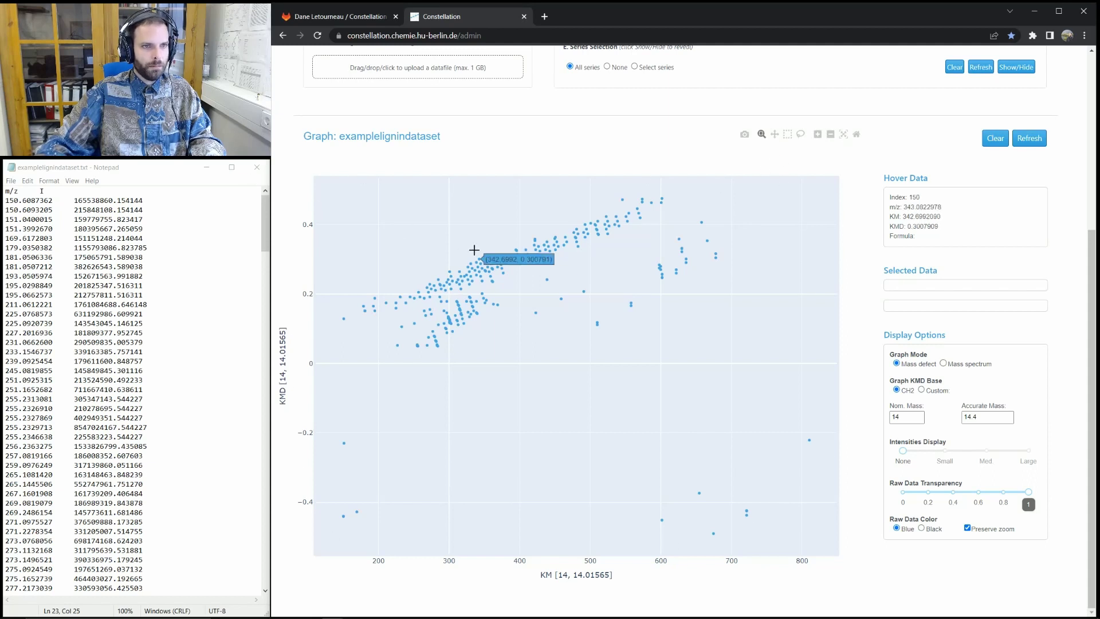
With Preserve zoom on, zoom in to about KM 280–530, try raw data transparency 0.4, and restore transparency 1 and the full range.
left_click_drag(435, 229, 611, 319)
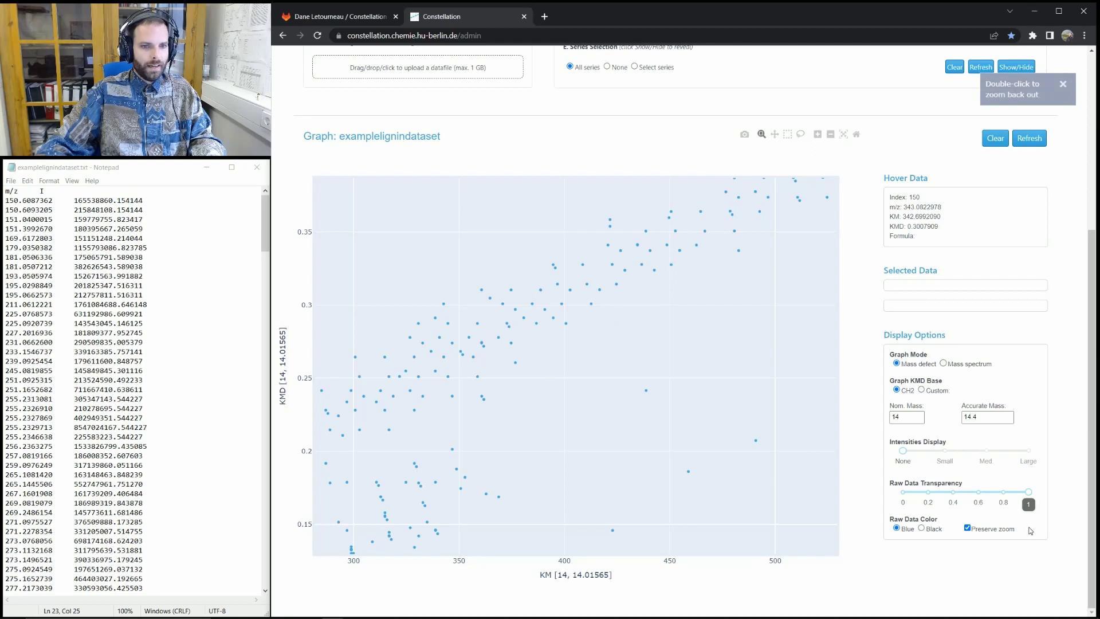
left_click_drag(1024, 496, 967, 496)
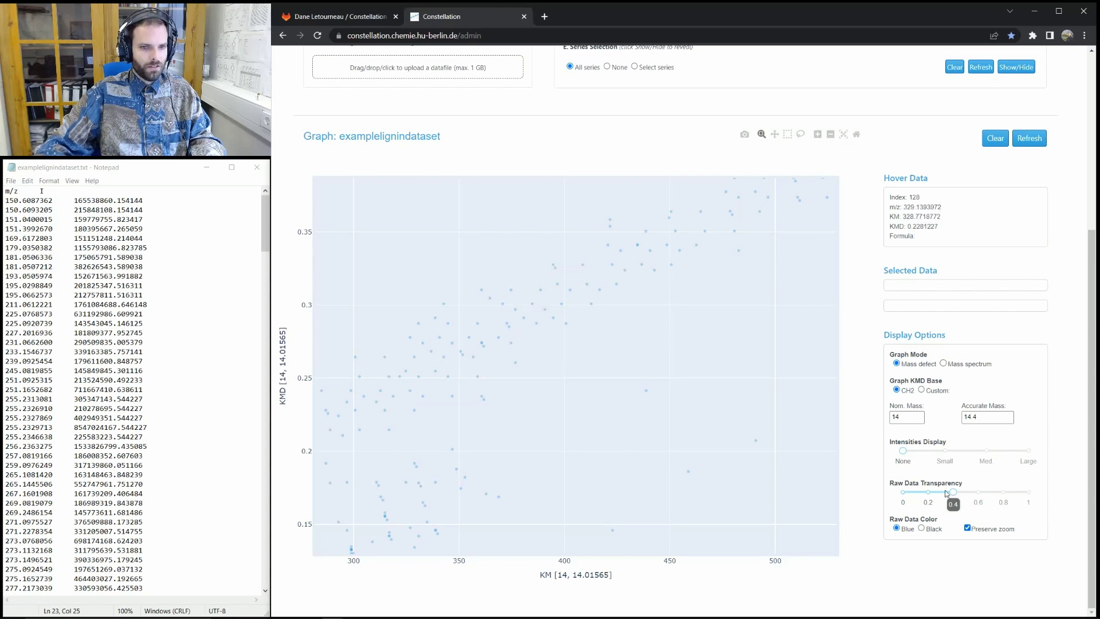
left_click_drag(953, 492, 1028, 492)
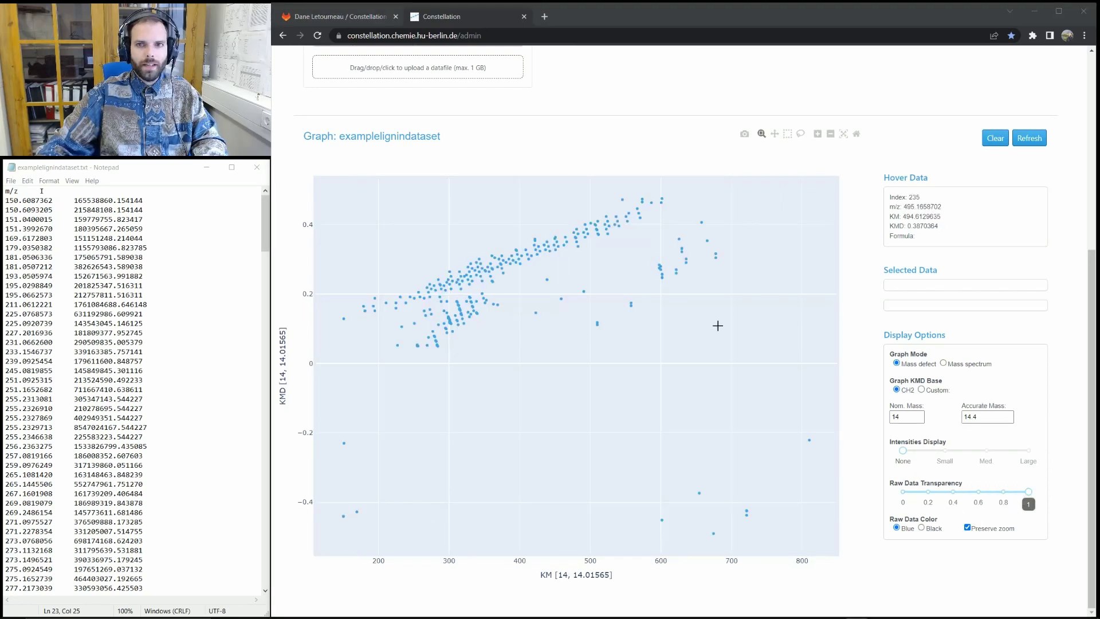
Save the Formula Finder results as formulas.csv and open the downloaded file in Excel.
scroll(740, 287, "up", 5)
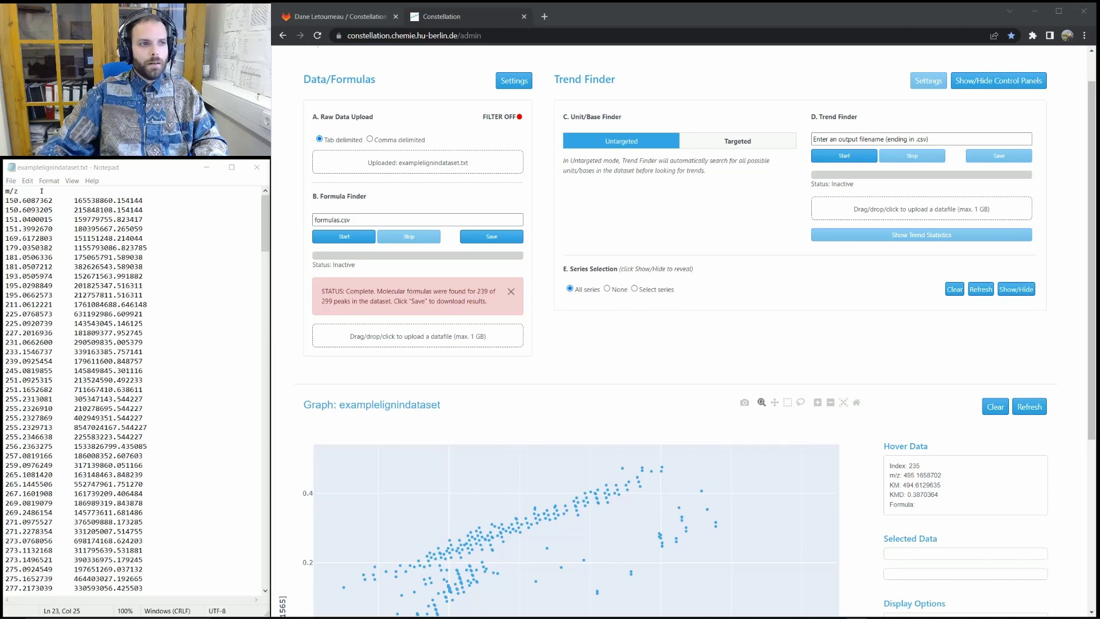
left_click(482, 240)
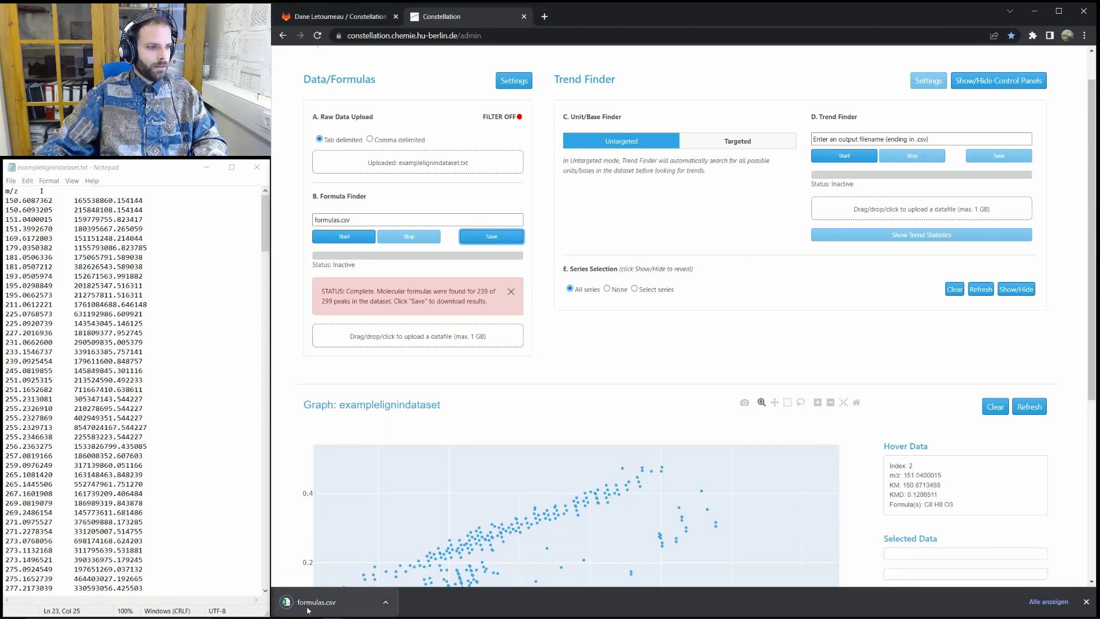
left_click(333, 602)
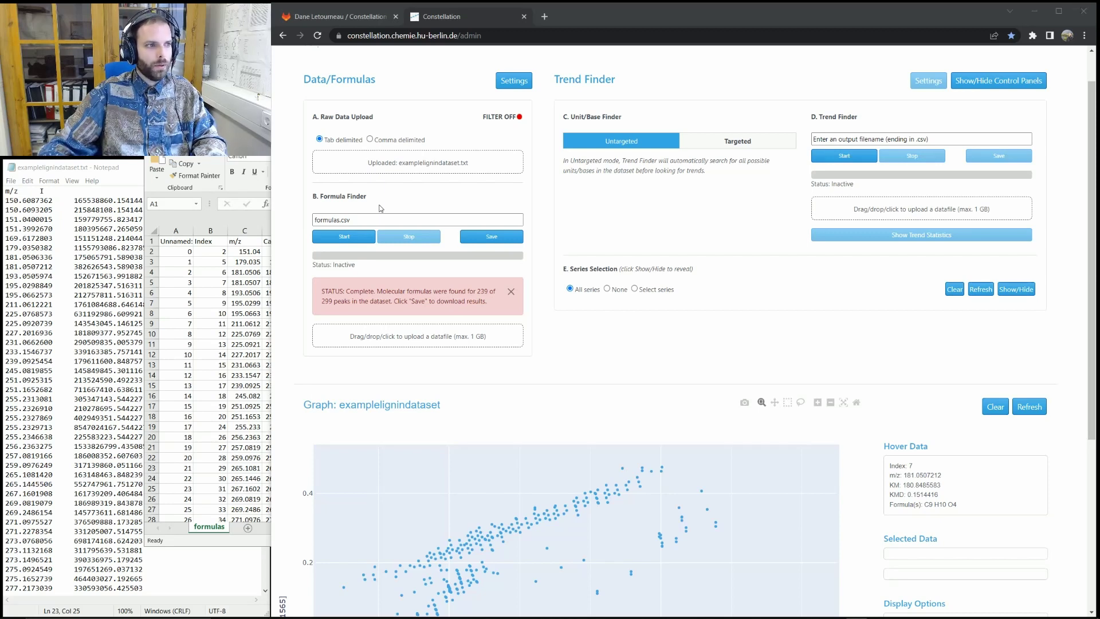
Bring the formulas.csv spreadsheet into view and widen its window and the Molecular Formula column.
key("alt+Tab")
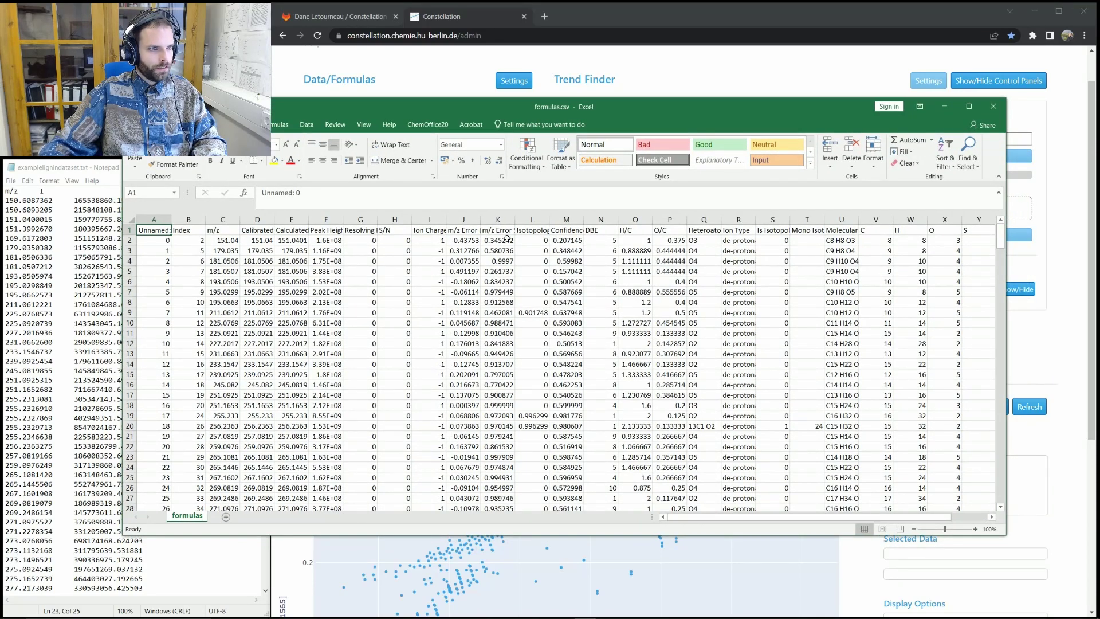
left_click_drag(1007, 274, 1058, 274)
left_click_drag(859, 220, 924, 220)
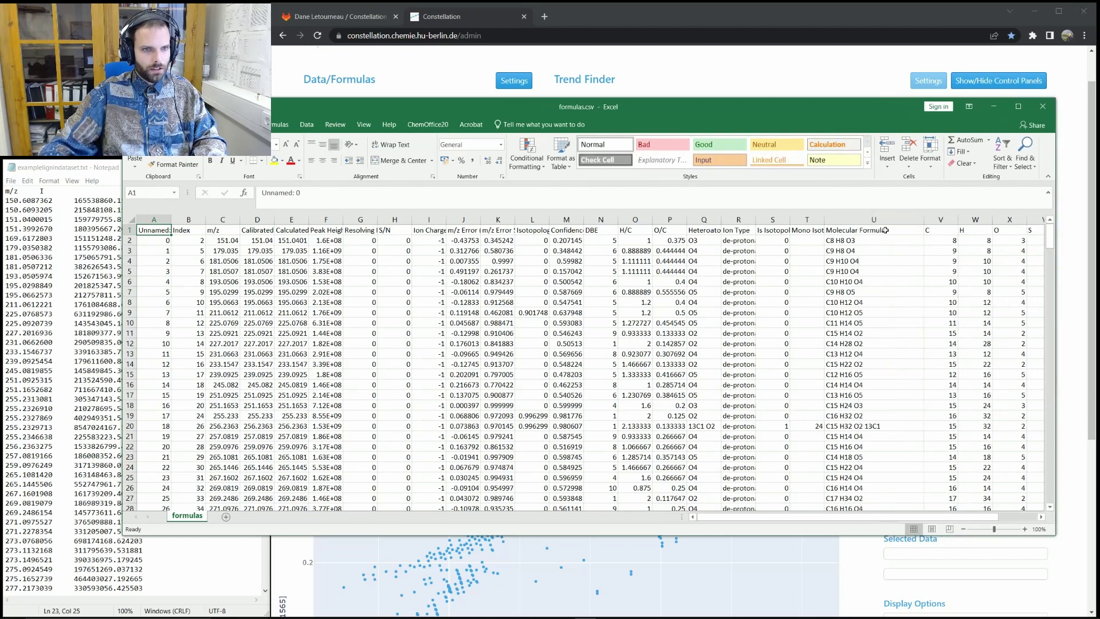
Highlight the Molecular Formula entries down to row 27 in formulas.csv and switch back to Constellation in the browser.
left_click(865, 231)
left_click_drag(864, 244, 877, 498)
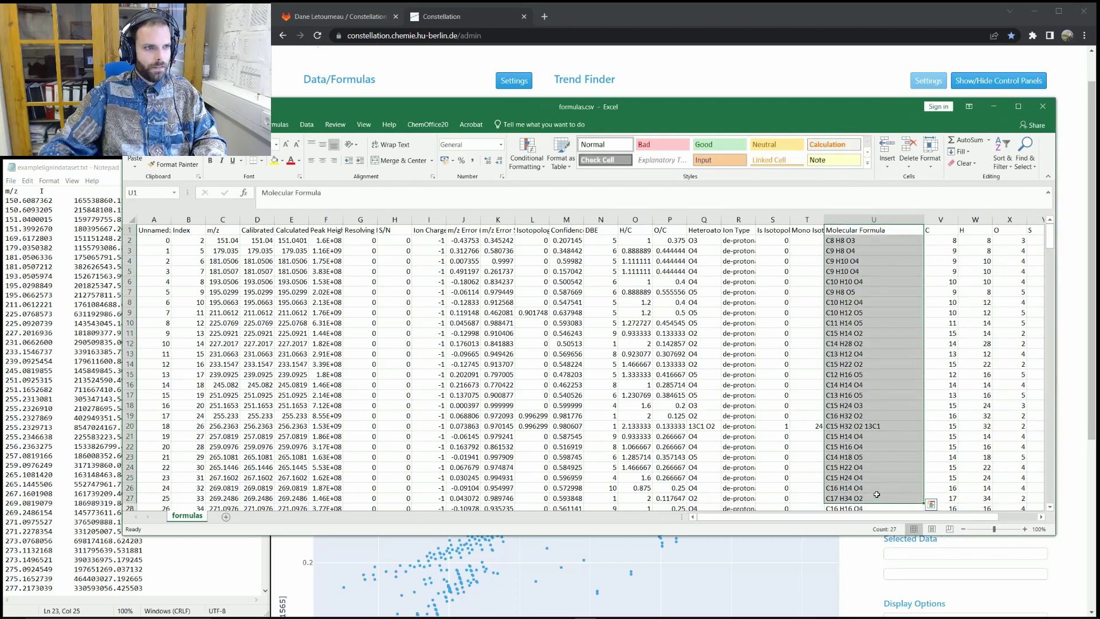
key("alt+Tab")
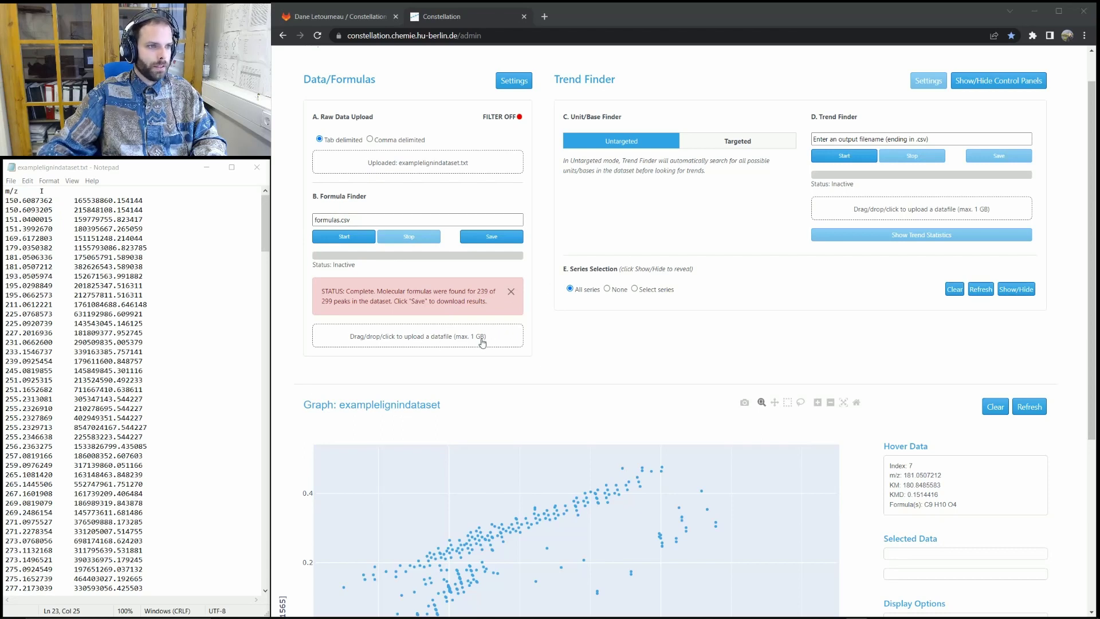
Inspect the index, m/z, KM, KMD and assigned formula of several individual data points across the mass defect graph.
scroll(703, 309, "down", 4)
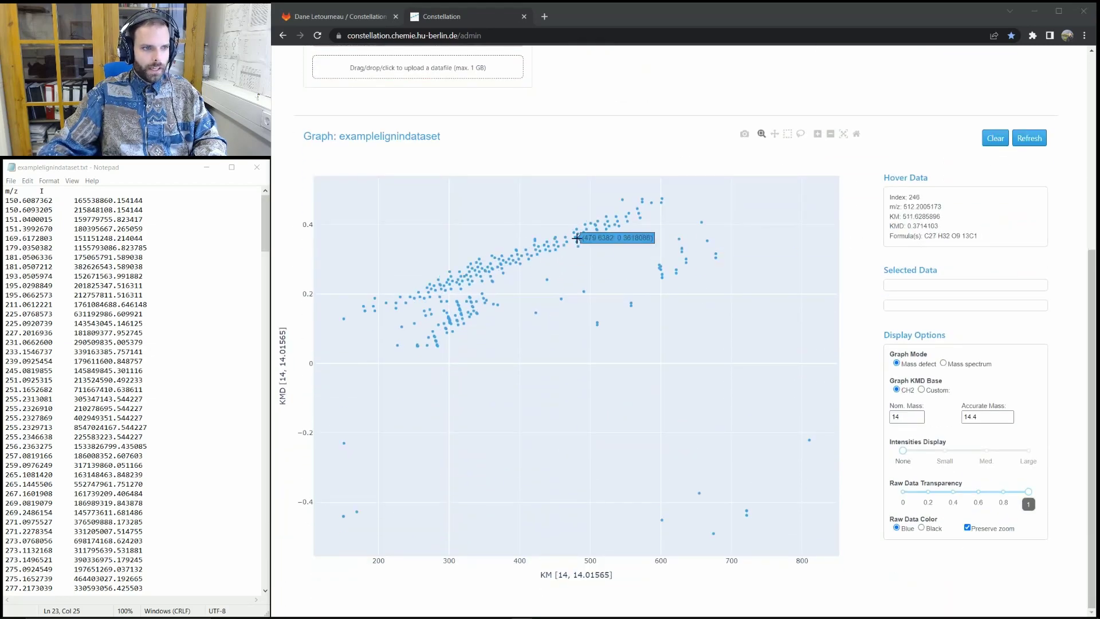
left_click(527, 249)
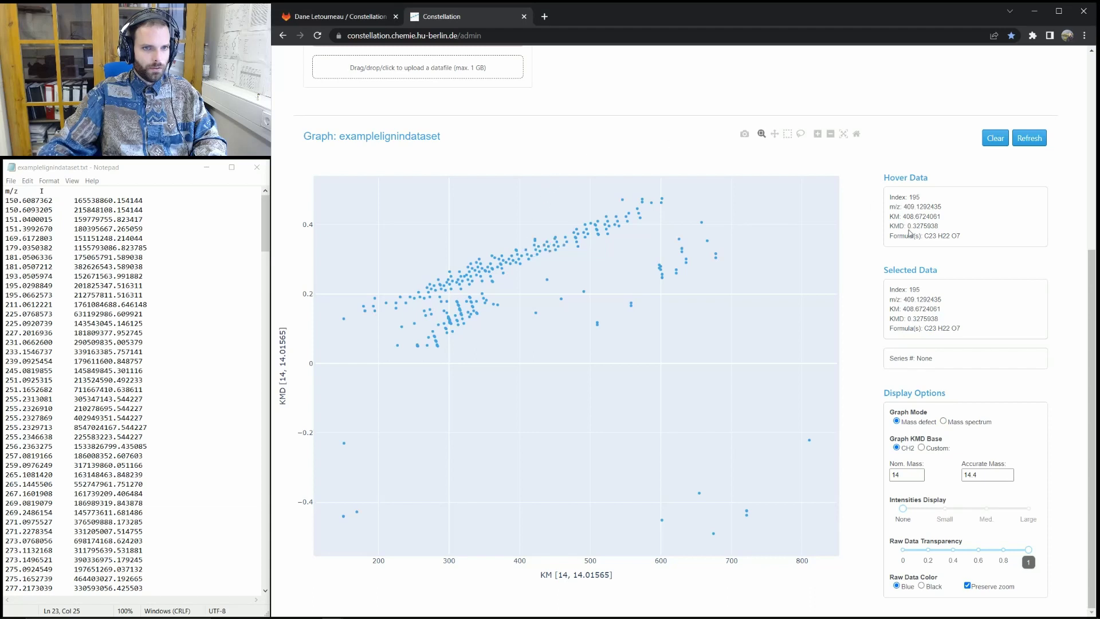
left_click(548, 246)
left_click(462, 305)
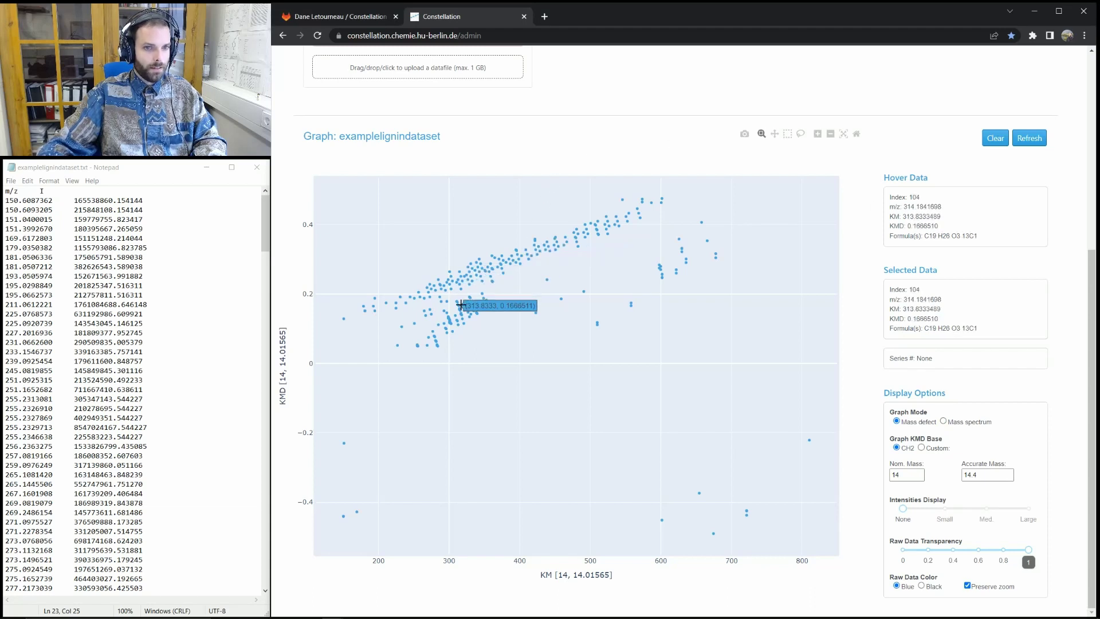
left_click(576, 241)
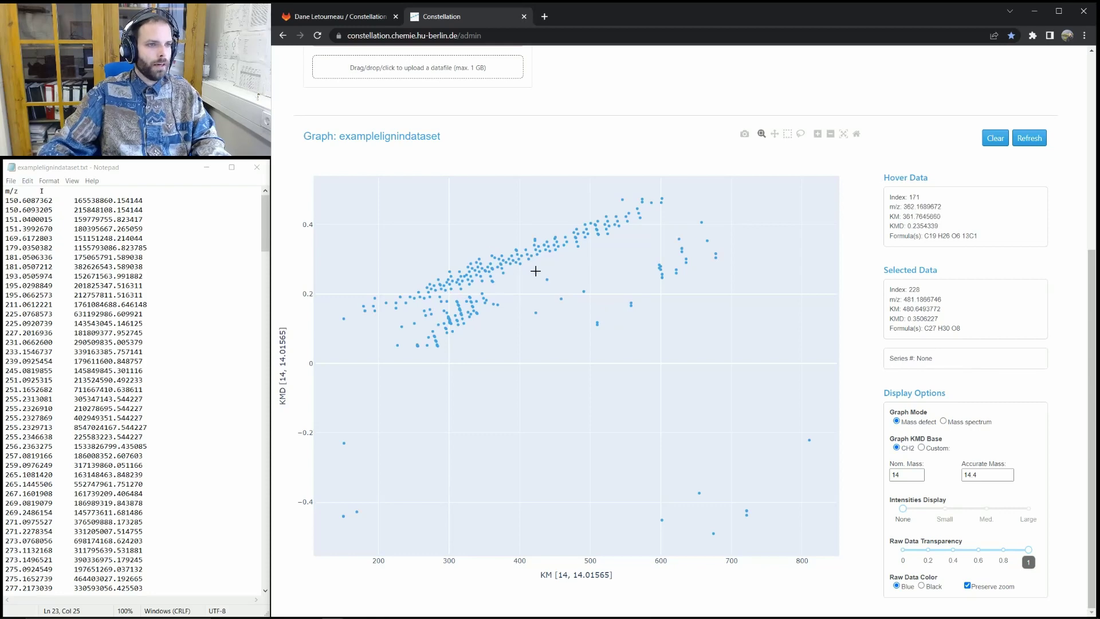
left_click(586, 229)
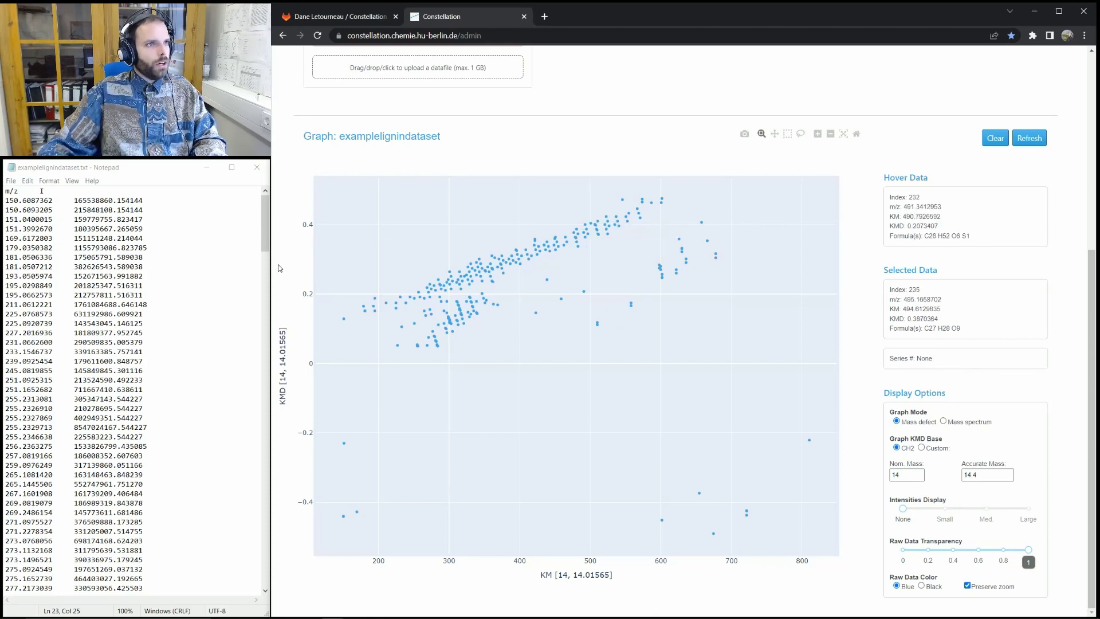
Enable the data filter for the raw dataset with a target length of 200 in the Data/Formulas settings.
scroll(280, 267, "up", 3)
scroll(279, 268, "up", 3)
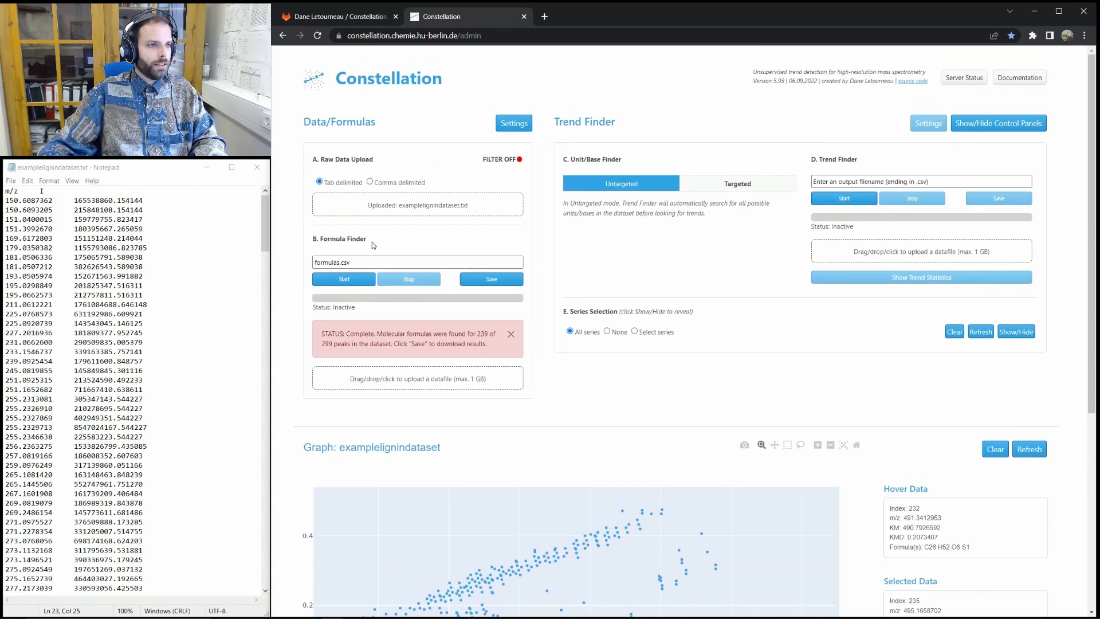
left_click(510, 126)
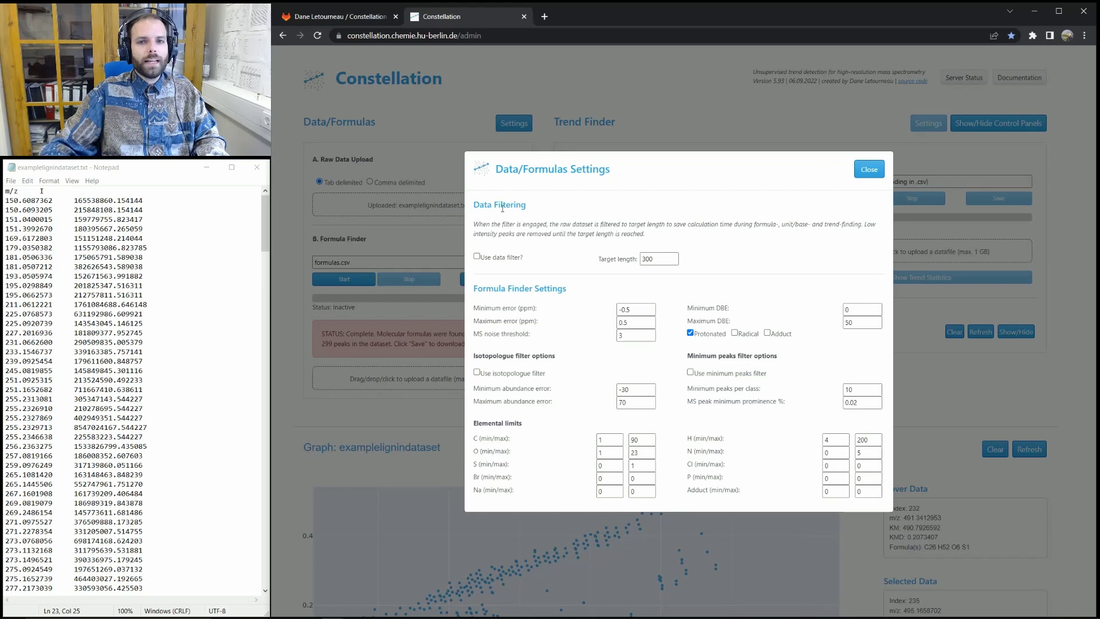
left_click(477, 256)
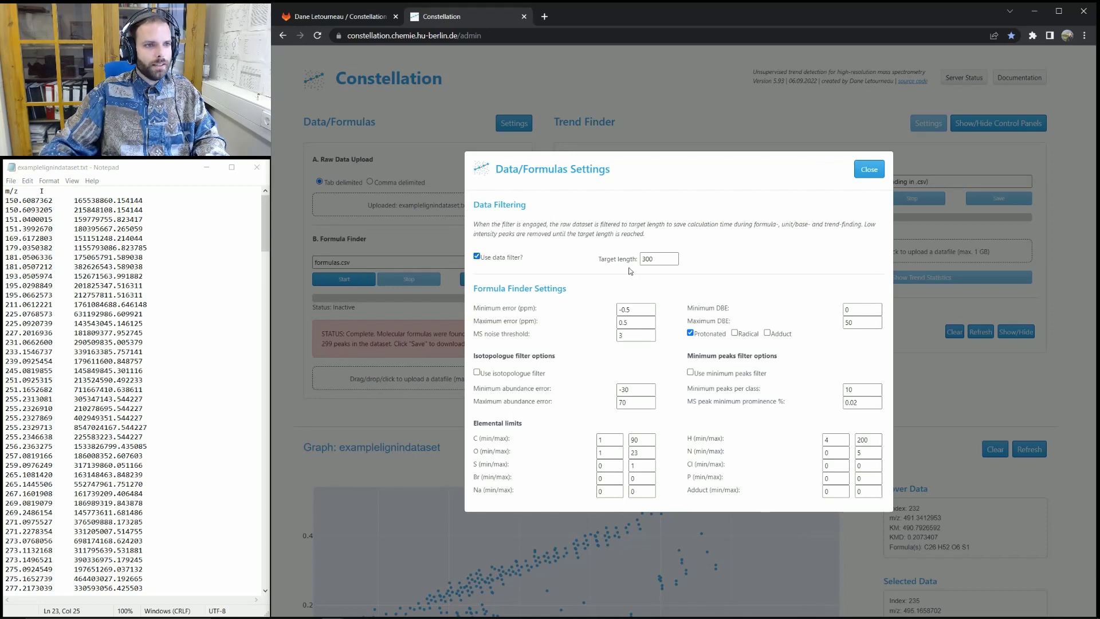
double_click(662, 259)
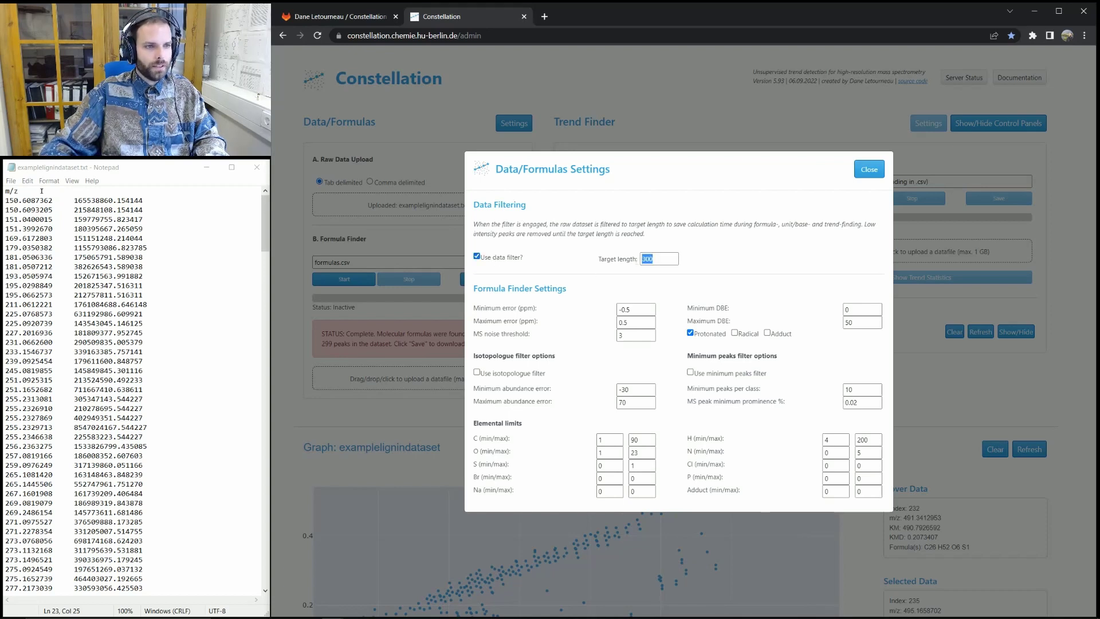
left_click(668, 260)
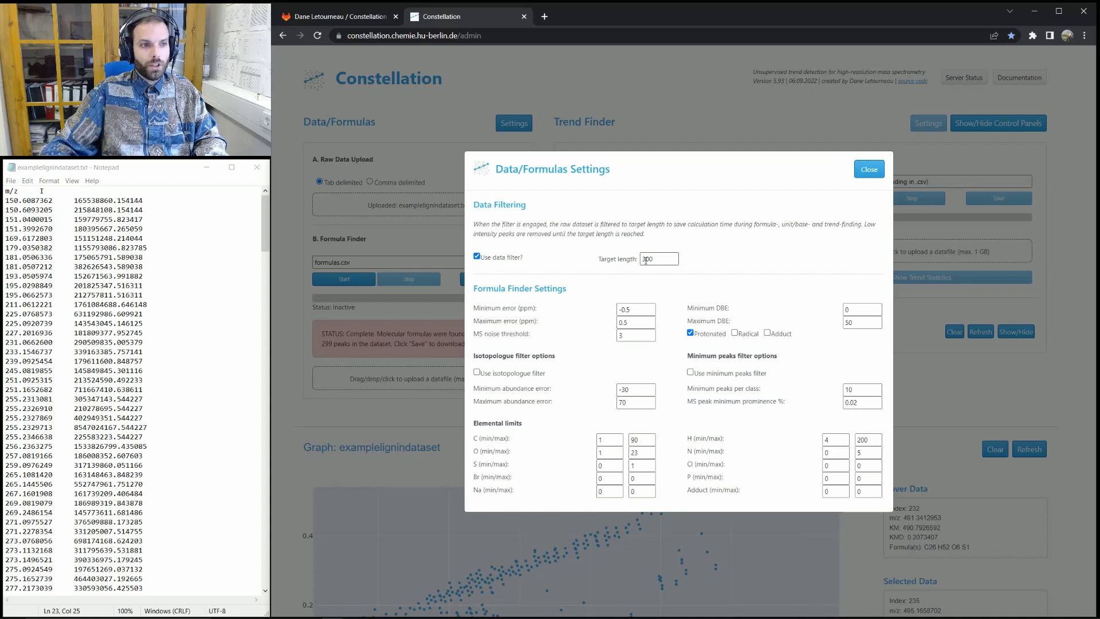
double_click(645, 259)
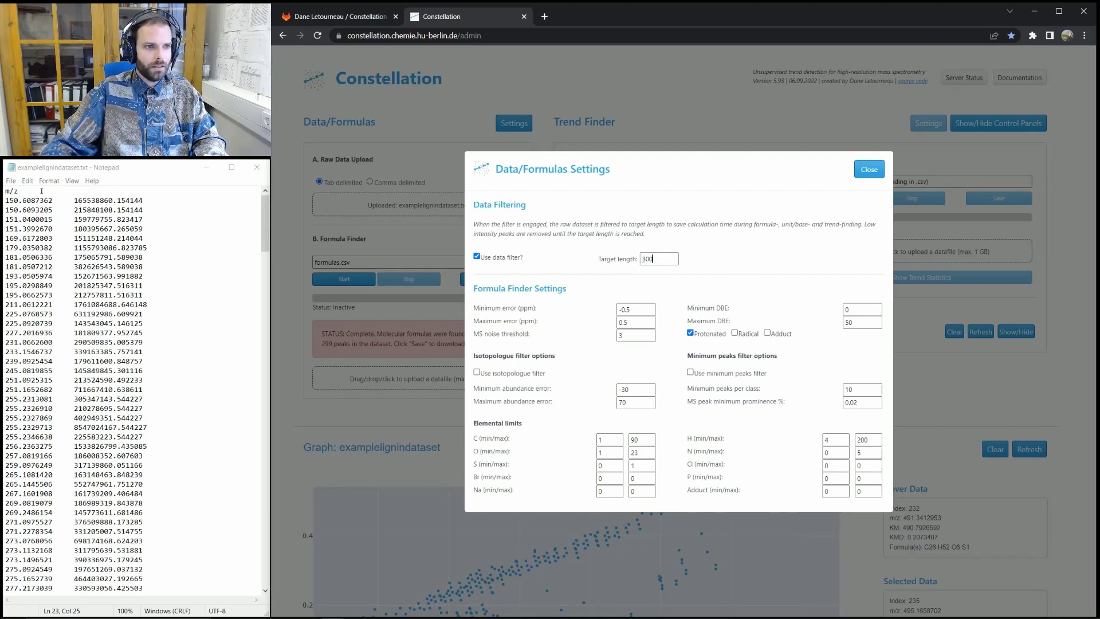
type("200")
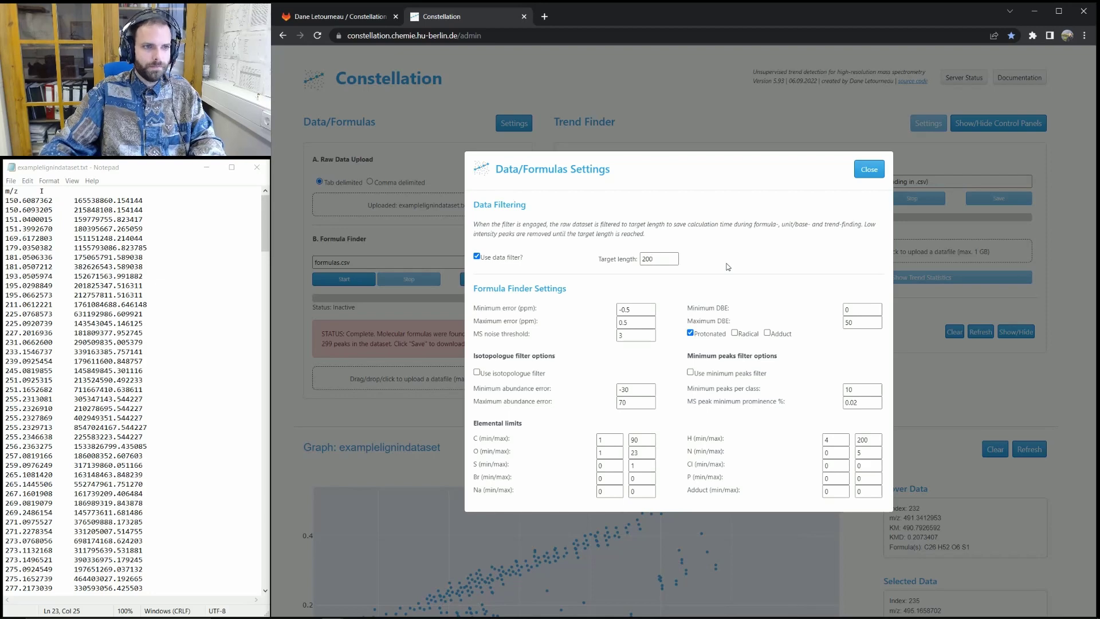
left_click(868, 170)
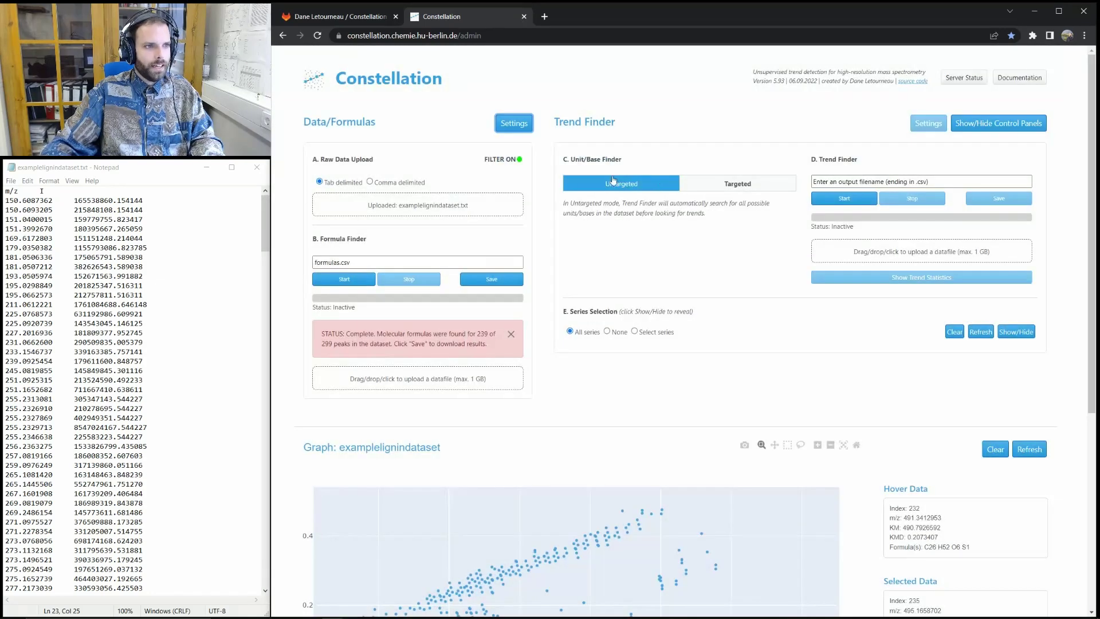
Turn the data filter off in the Data/Formulas settings.
left_click(514, 125)
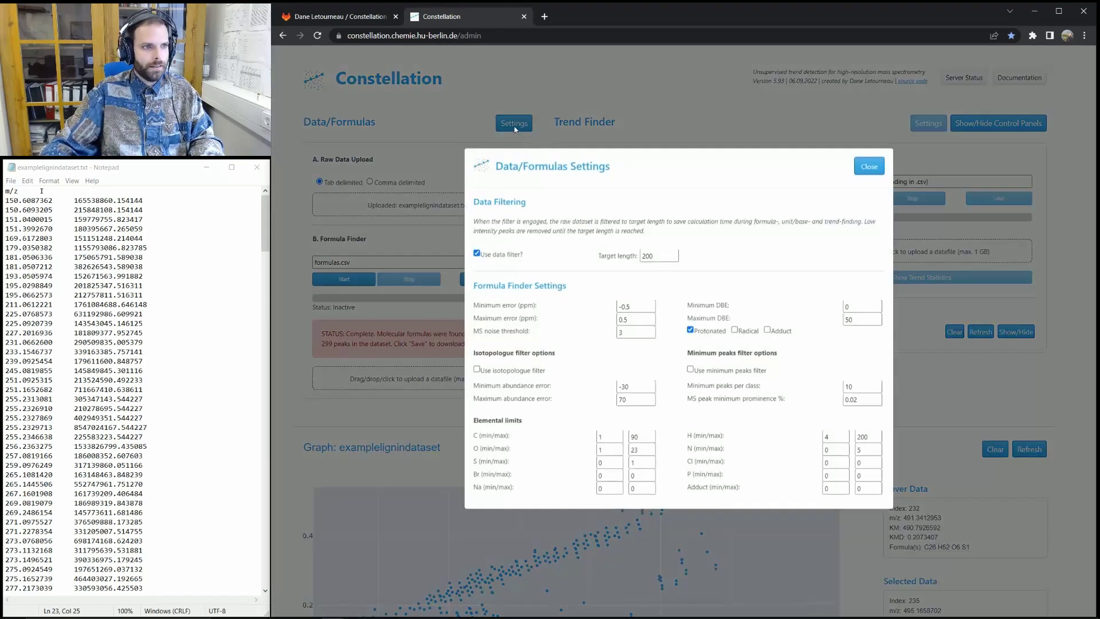
left_click(477, 256)
left_click(871, 175)
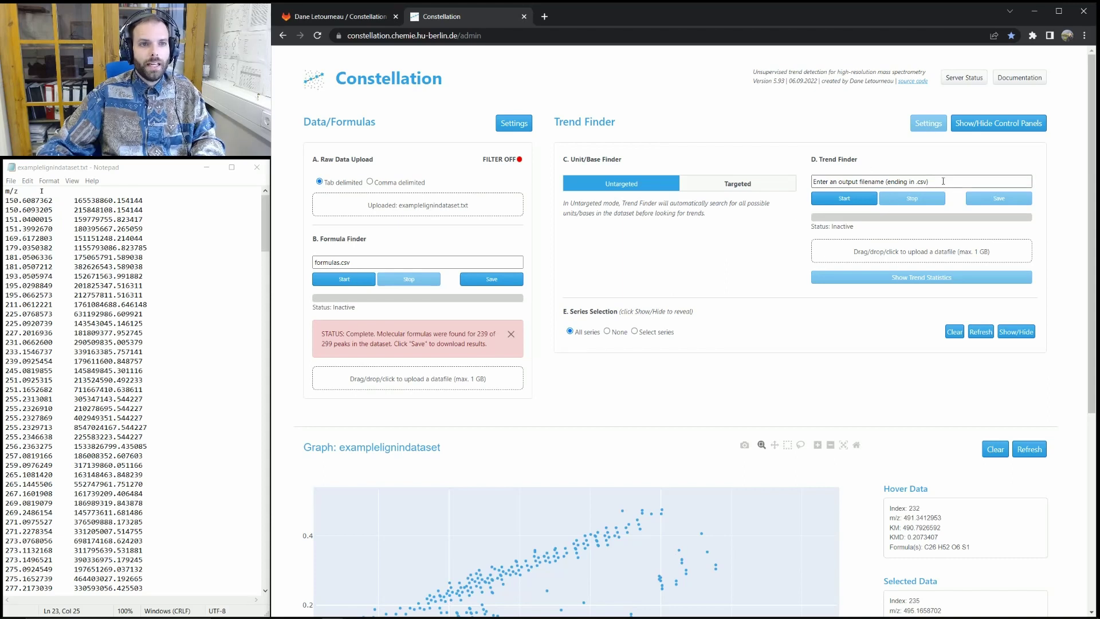
Name the Trend Finder output file trends.csv and start trend finding in Untargeted mode.
left_click_drag(931, 182, 808, 180)
type("trends.")
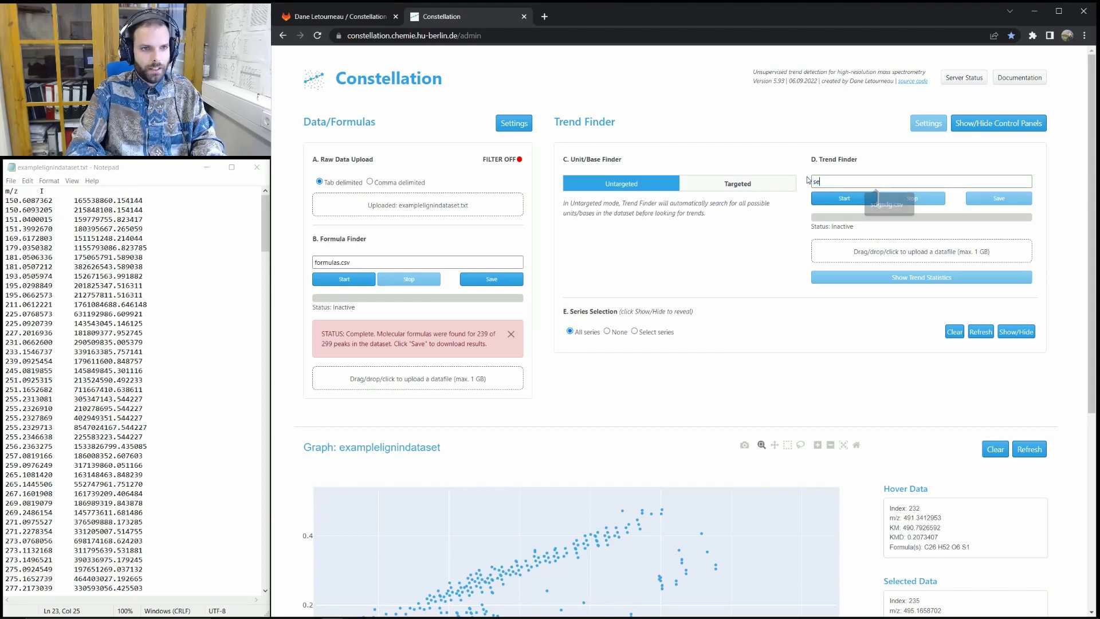
type("csv")
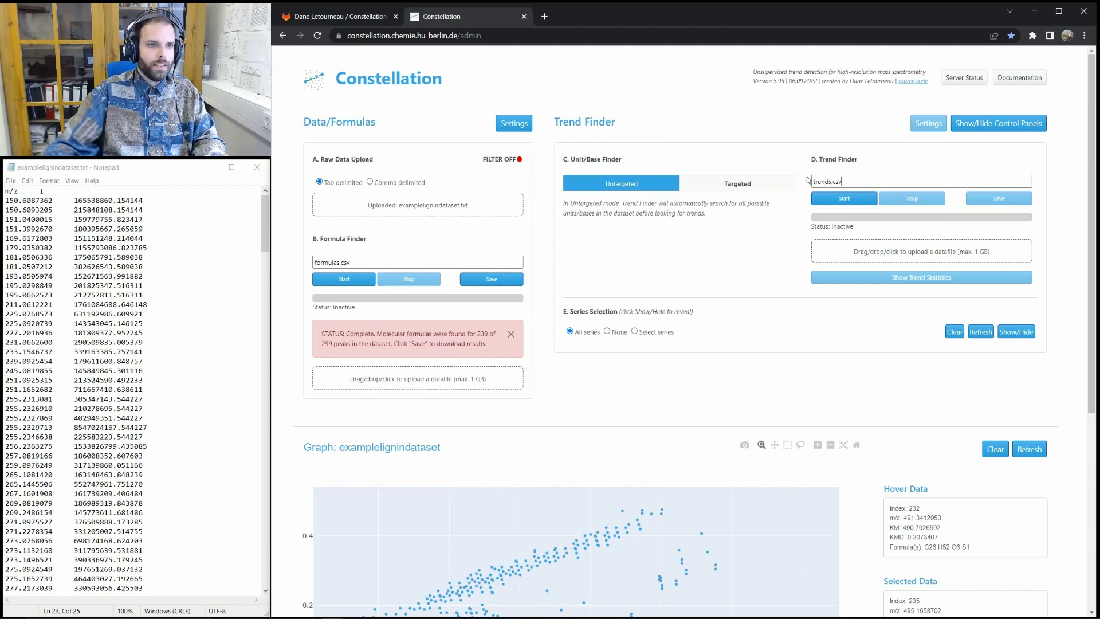
left_click(834, 205)
left_click(716, 139)
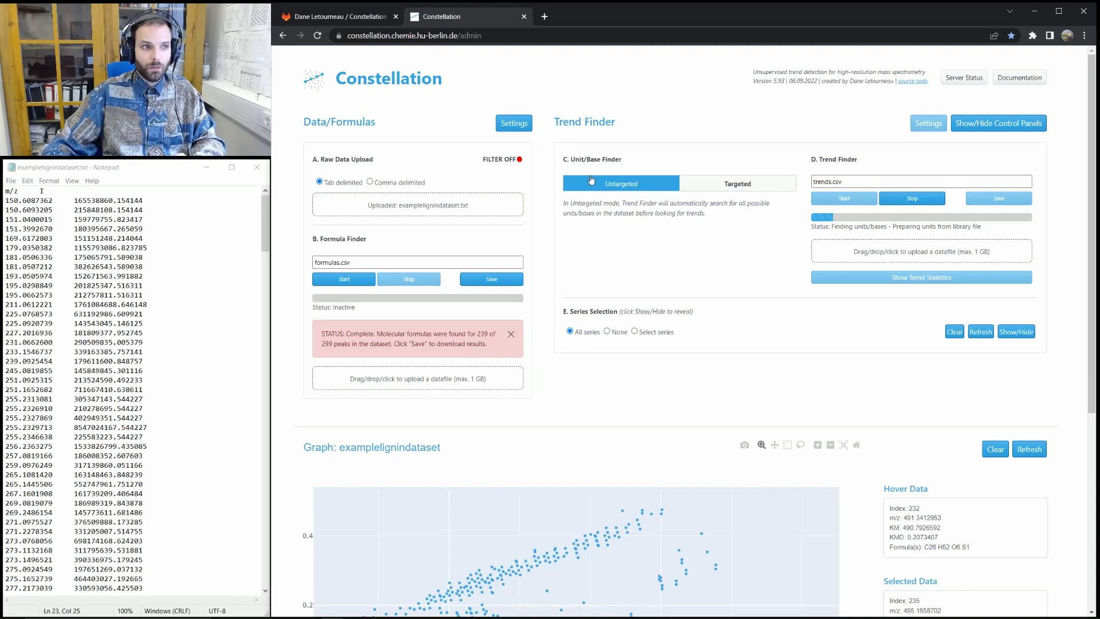
Switch the Unit/Base Finder to Targeted mode and review the Trend Finder settings.
left_click(714, 185)
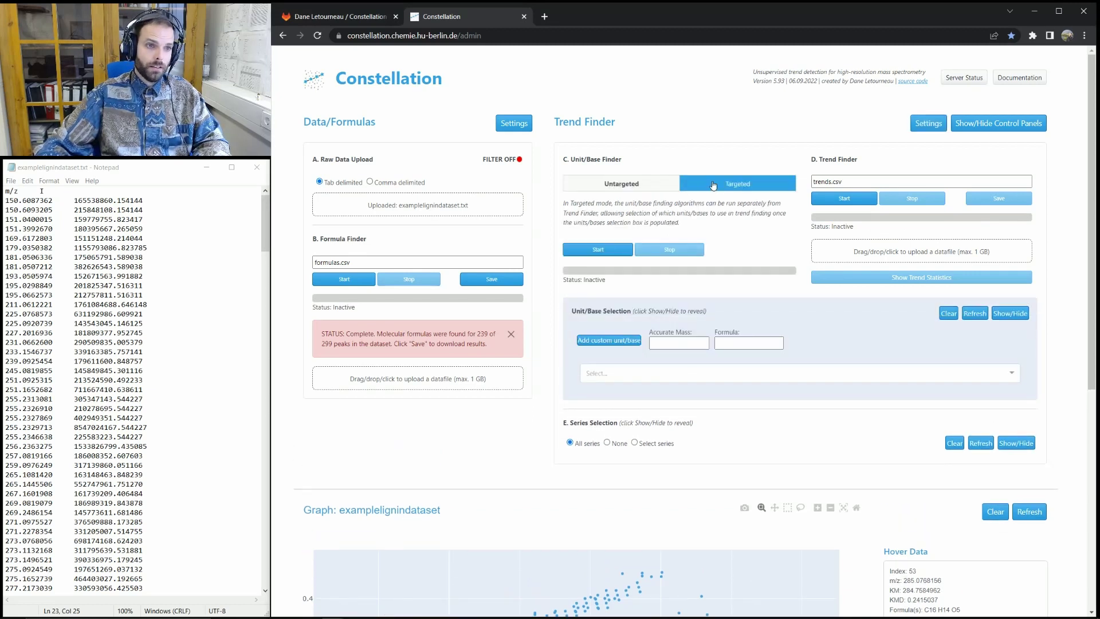
left_click(643, 184)
left_click(739, 184)
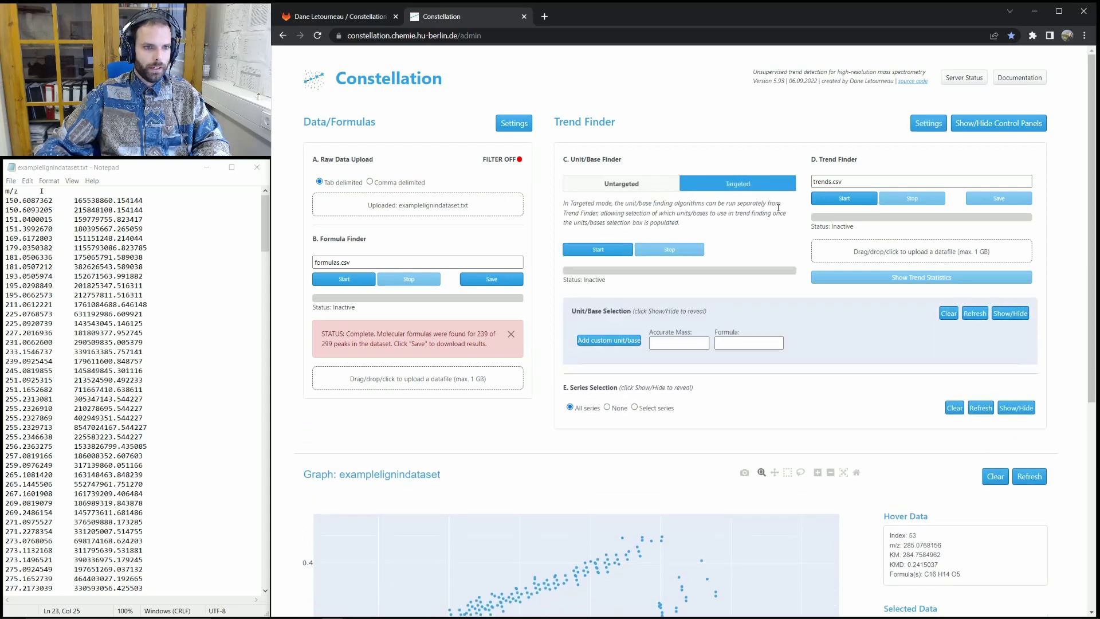
left_click(930, 125)
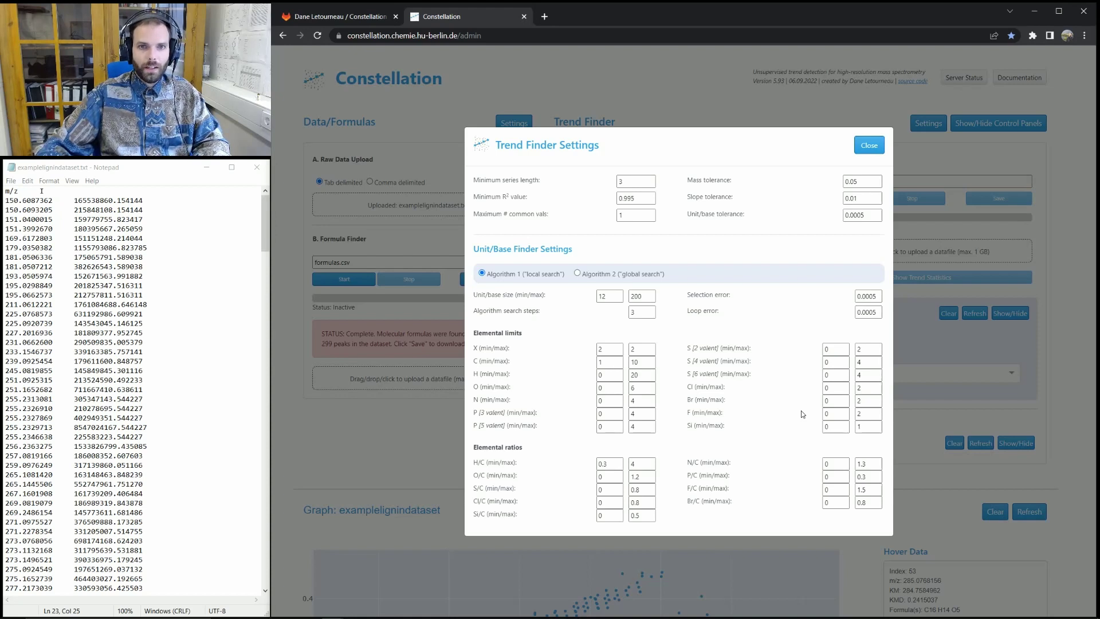
left_click(872, 148)
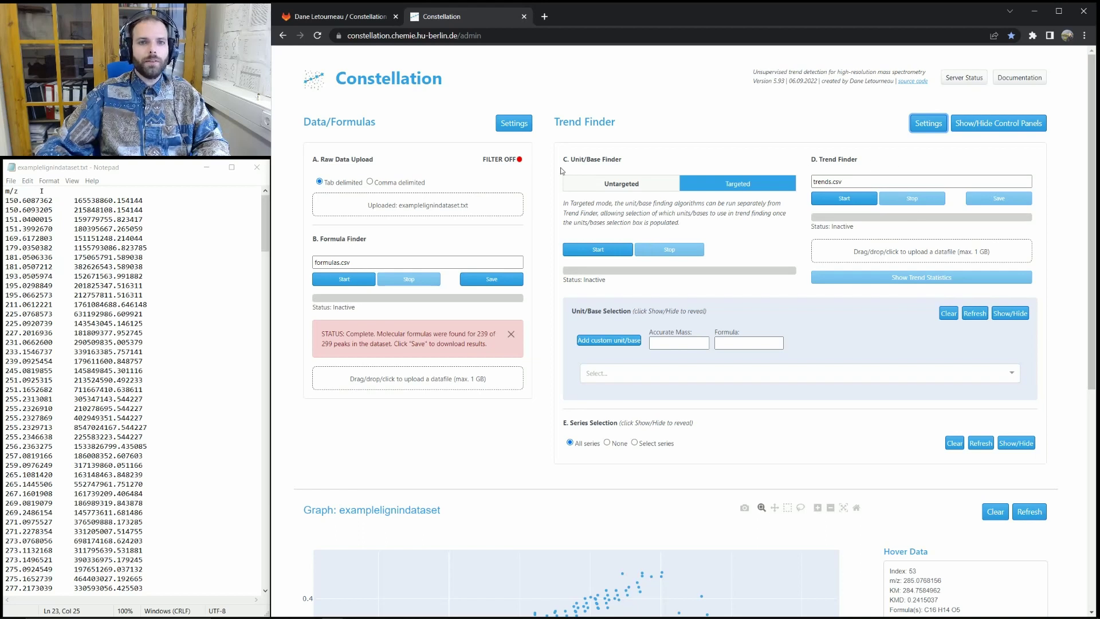
Start the targeted Unit/Base Finder and add a custom unit/base with accurate mass 14.01565 and formula CH2.
left_click(612, 253)
left_click(718, 139)
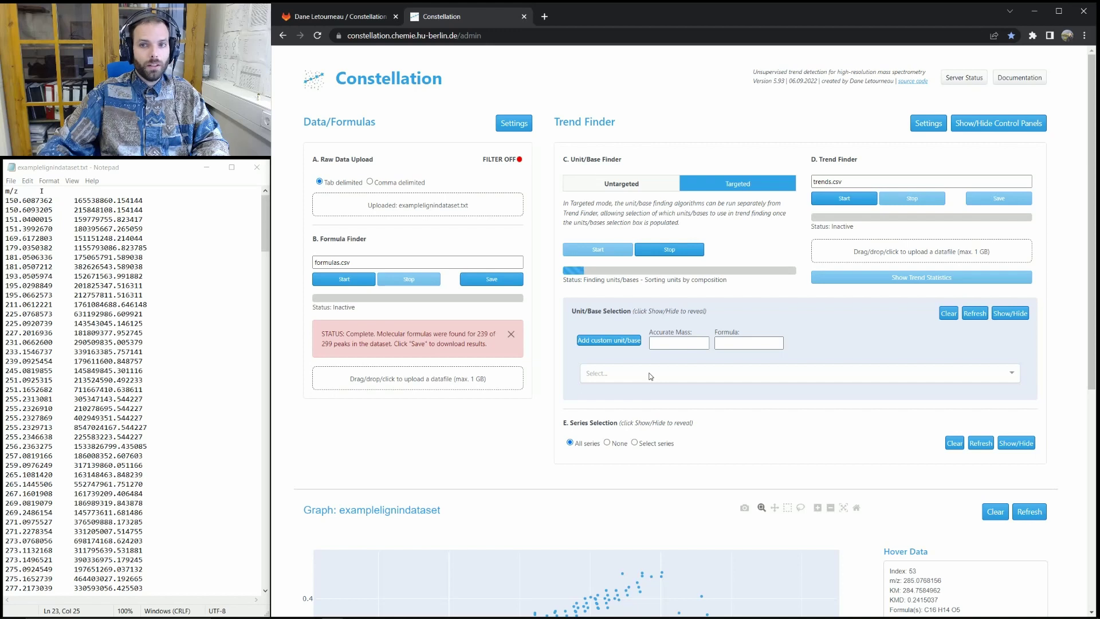
left_click(666, 342)
type("14.01565")
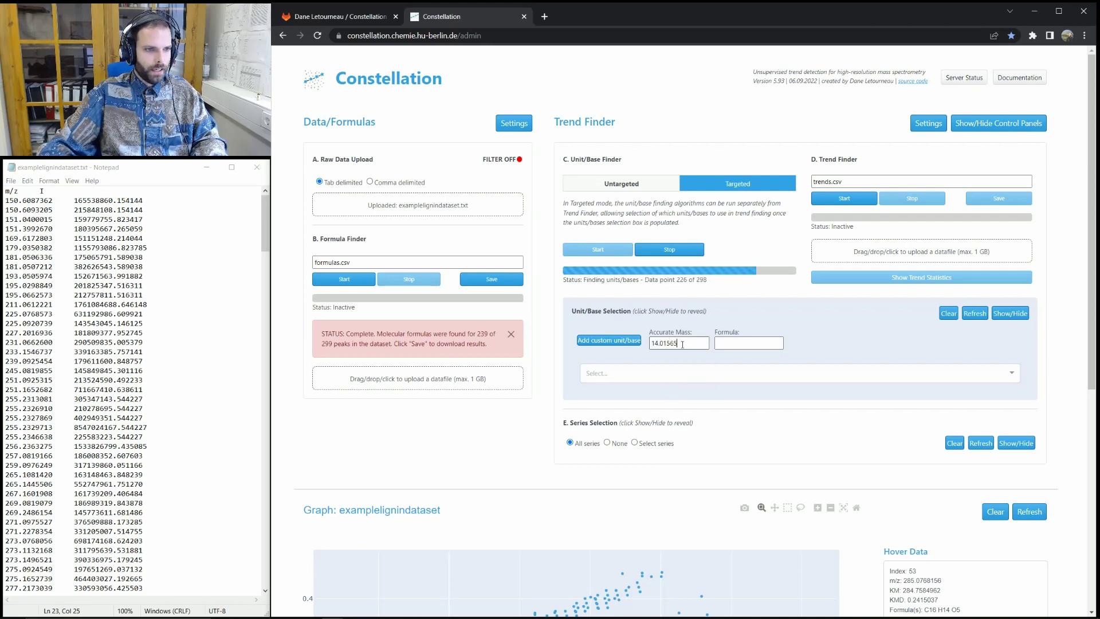
left_click(751, 343)
type("CH2")
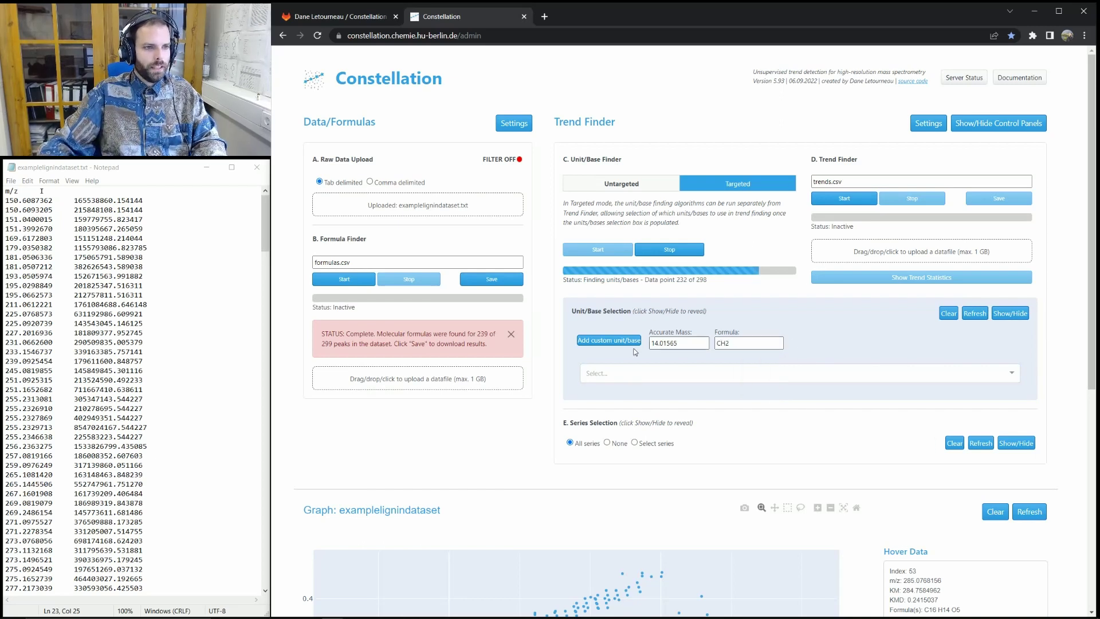
left_click(609, 341)
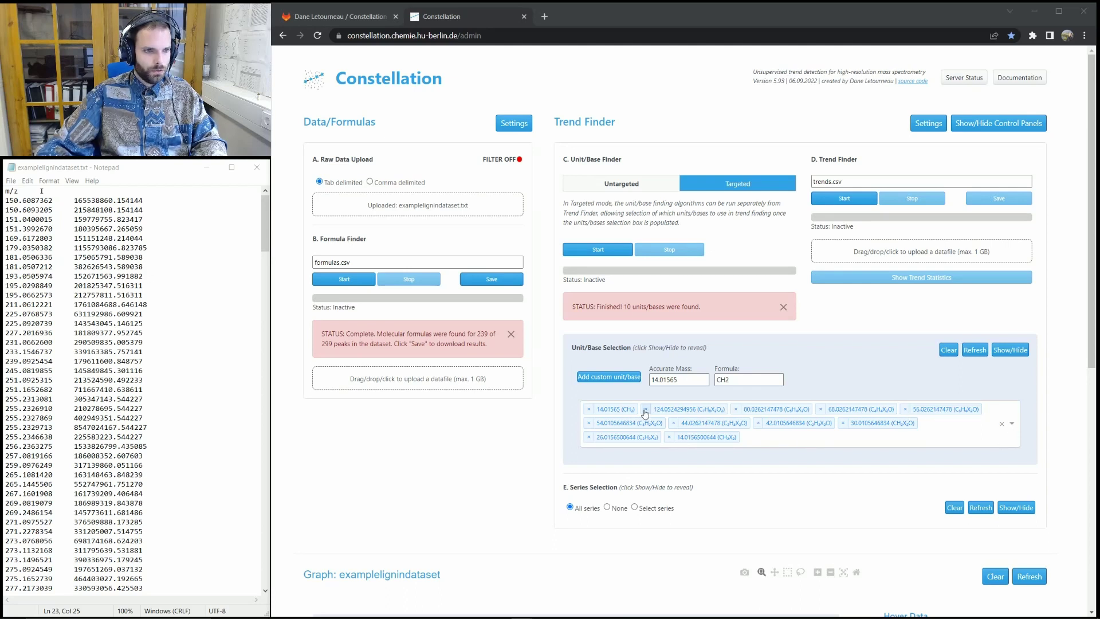
Search the Unit/Base Selection list for 14, dismiss the search and try the control that shows or hides the selection.
left_click(1012, 426)
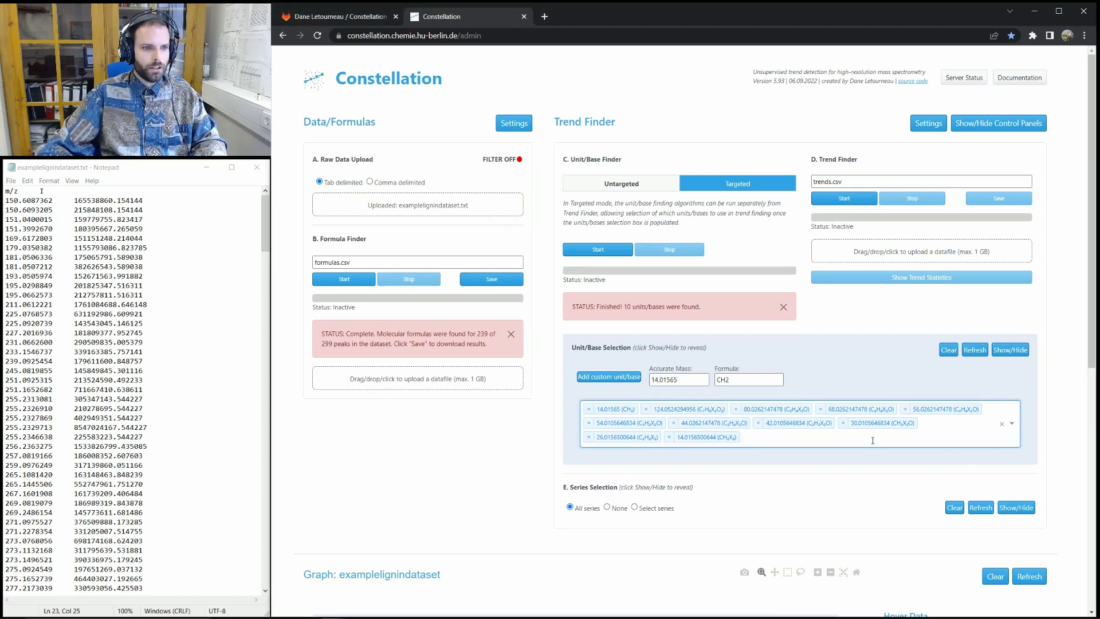
type("14")
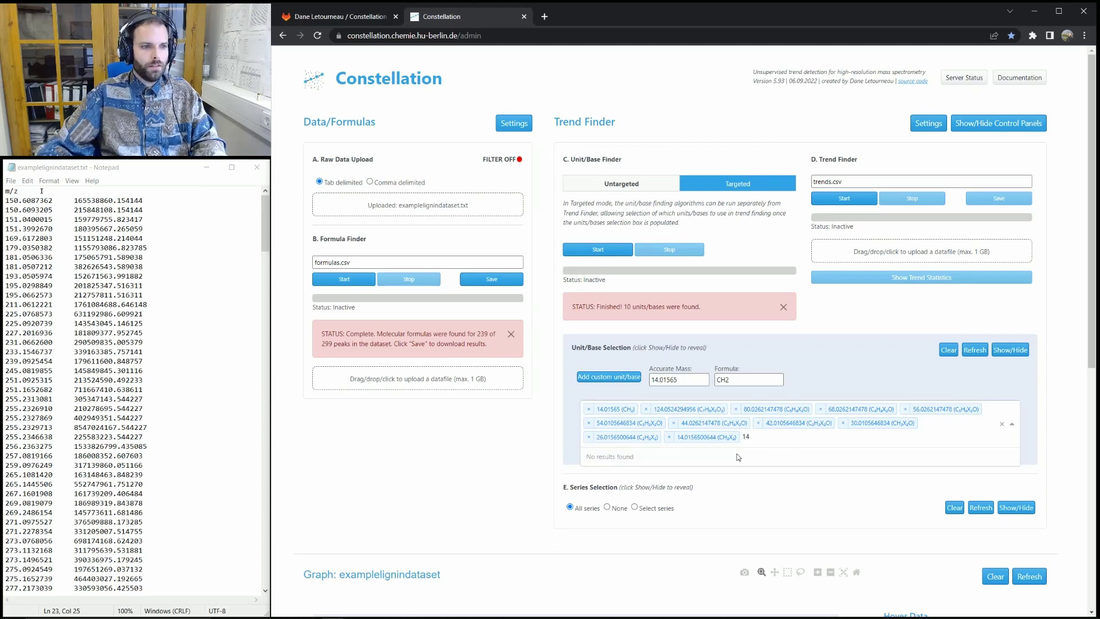
key("Escape")
left_click(1011, 351)
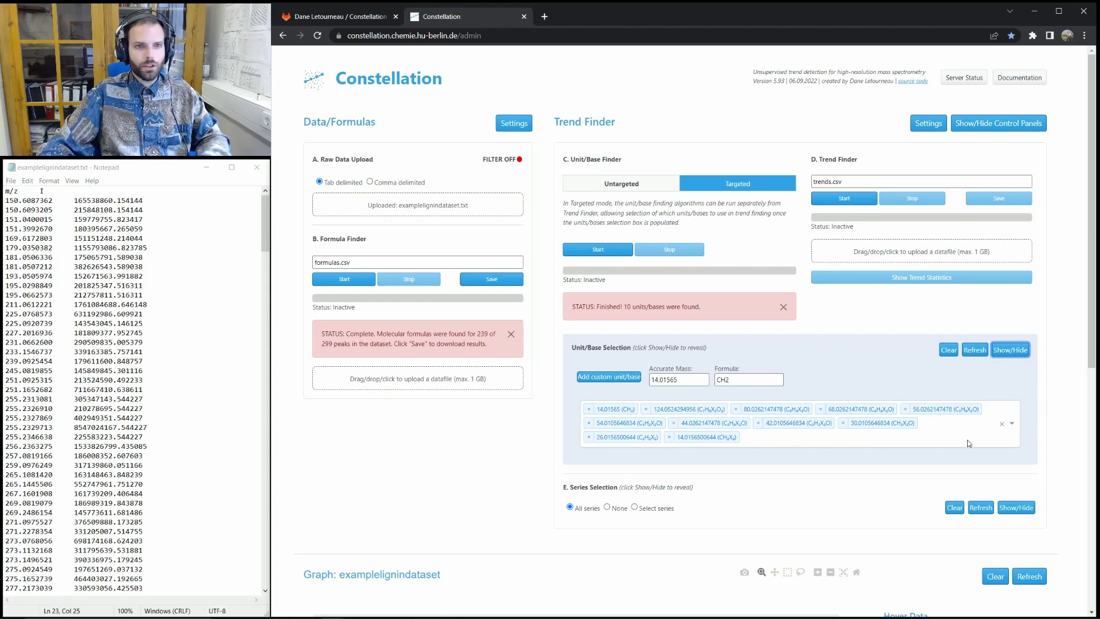
Run Trend Finder on the selected units/bases and check the resulting series on the graph.
left_click(846, 201)
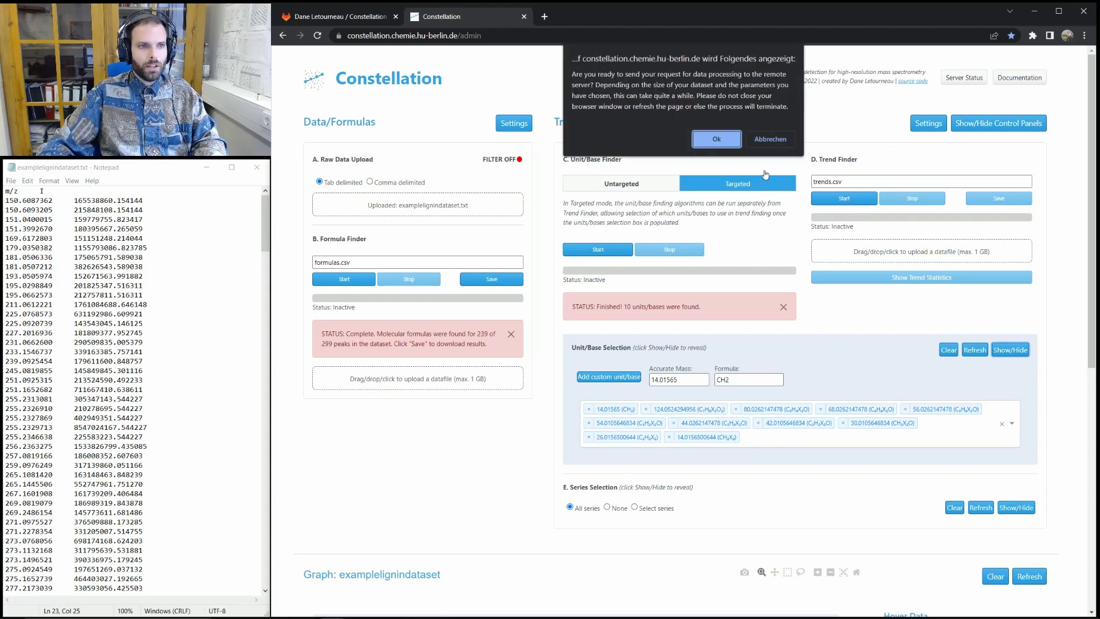
left_click(715, 141)
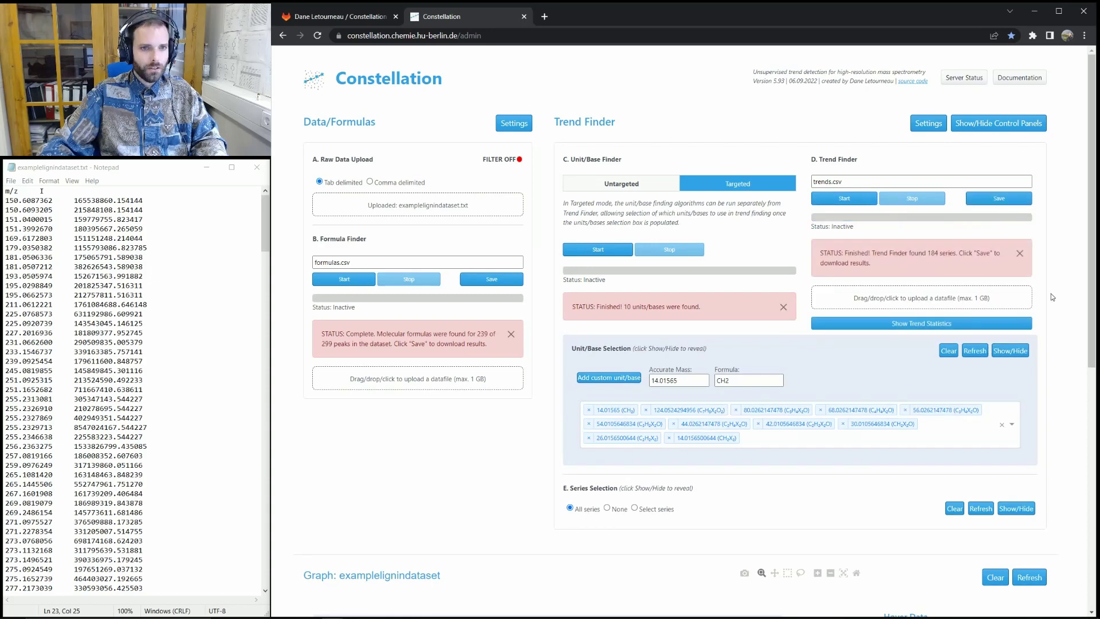
scroll(1053, 246, "down", 3)
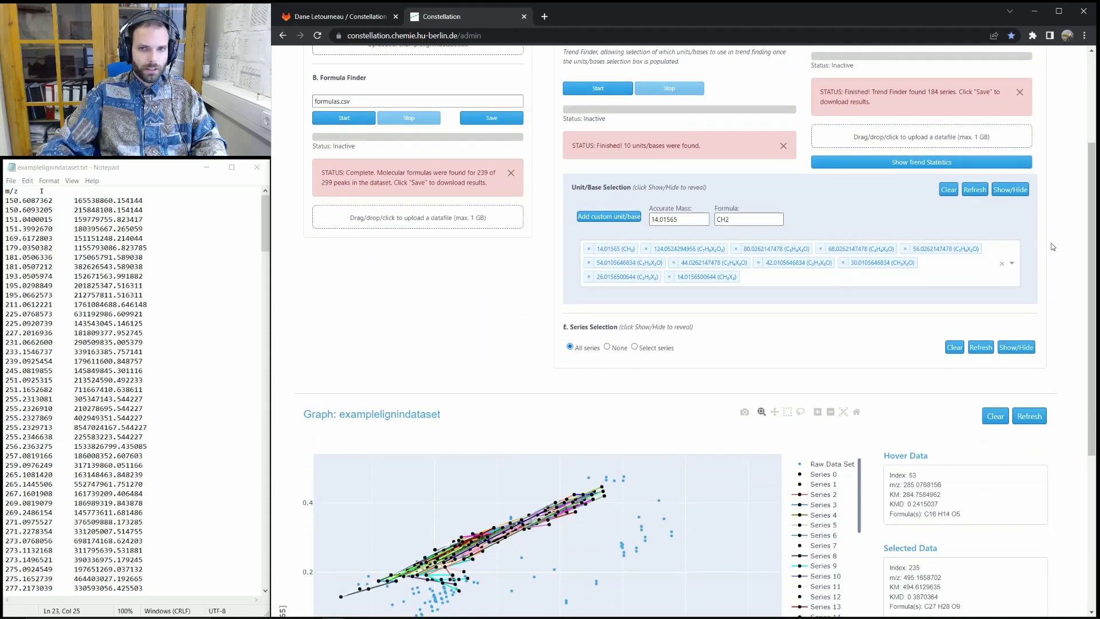
scroll(1053, 247, "up", 3)
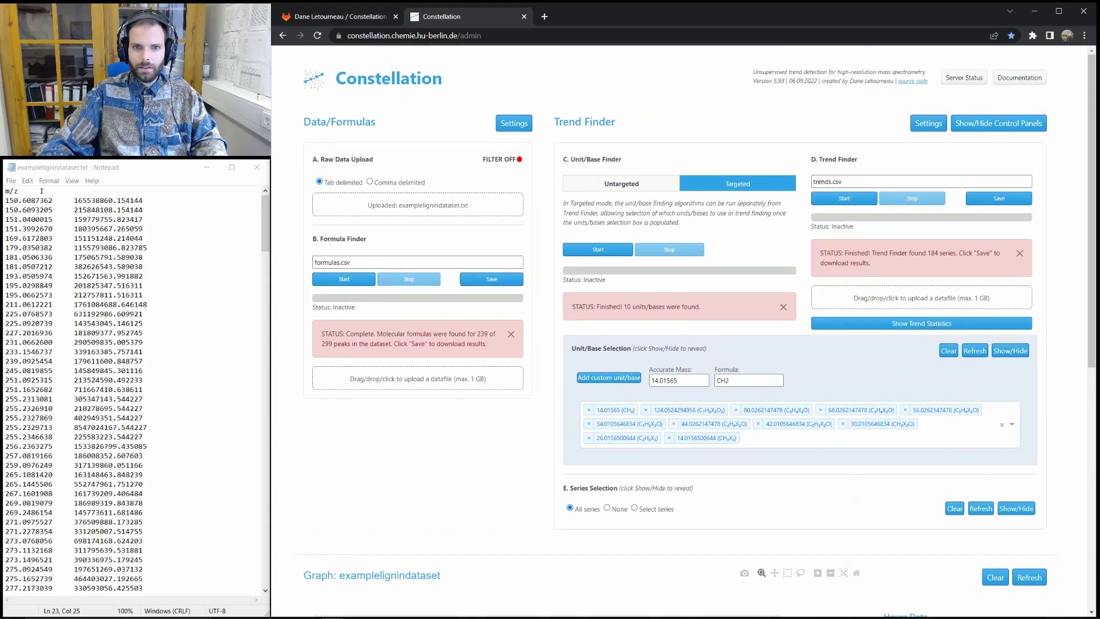
Save the Trend Finder results as trends.csv and open the downloaded file in Excel.
left_click(996, 201)
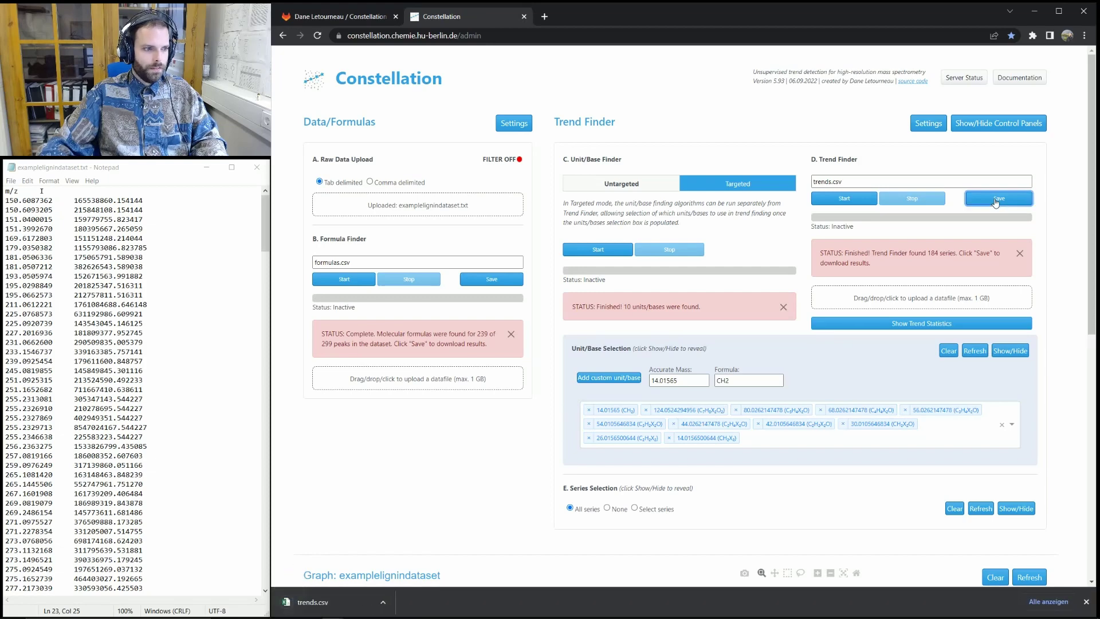
left_click(333, 606)
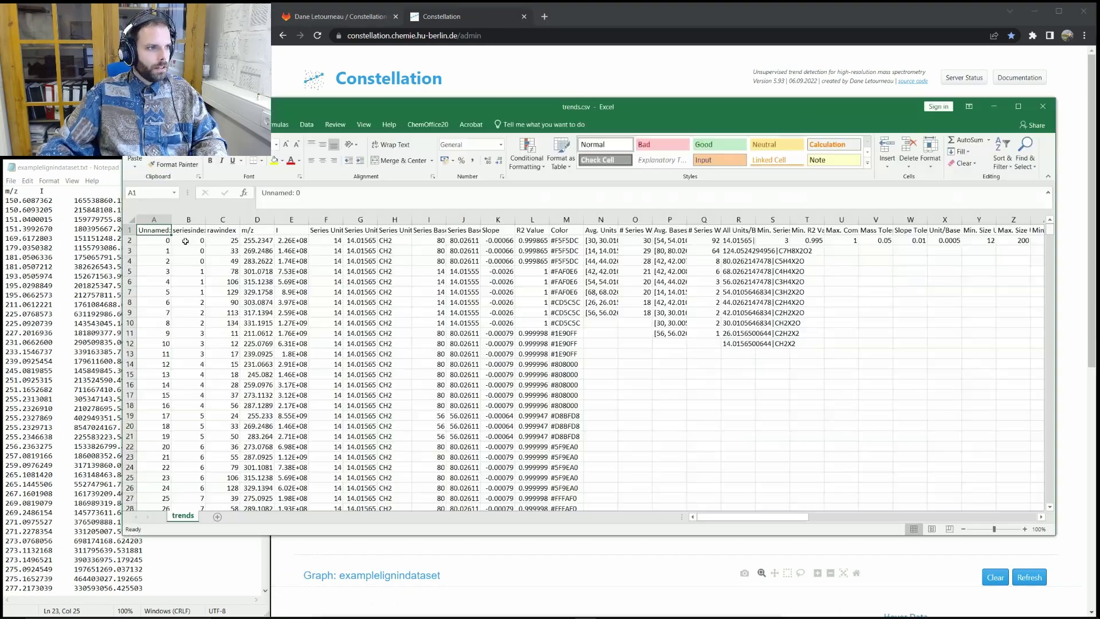
Examine the series index, raw index, series unit, slope, R2 and color columns, plus the average units and settings columns in trends.csv.
left_click(190, 323)
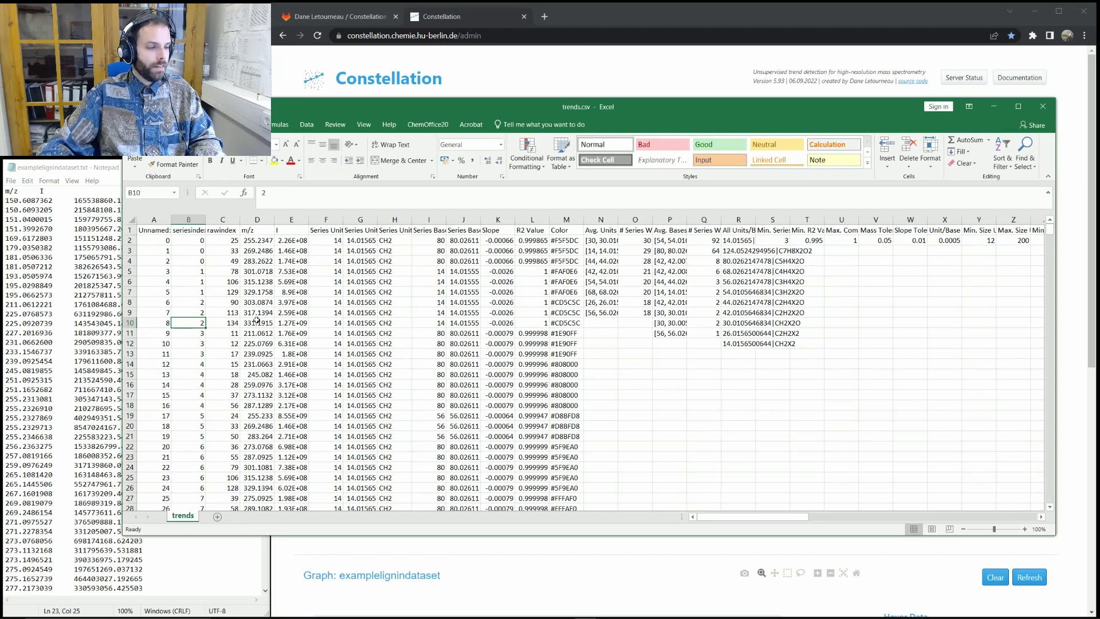
left_click(221, 242)
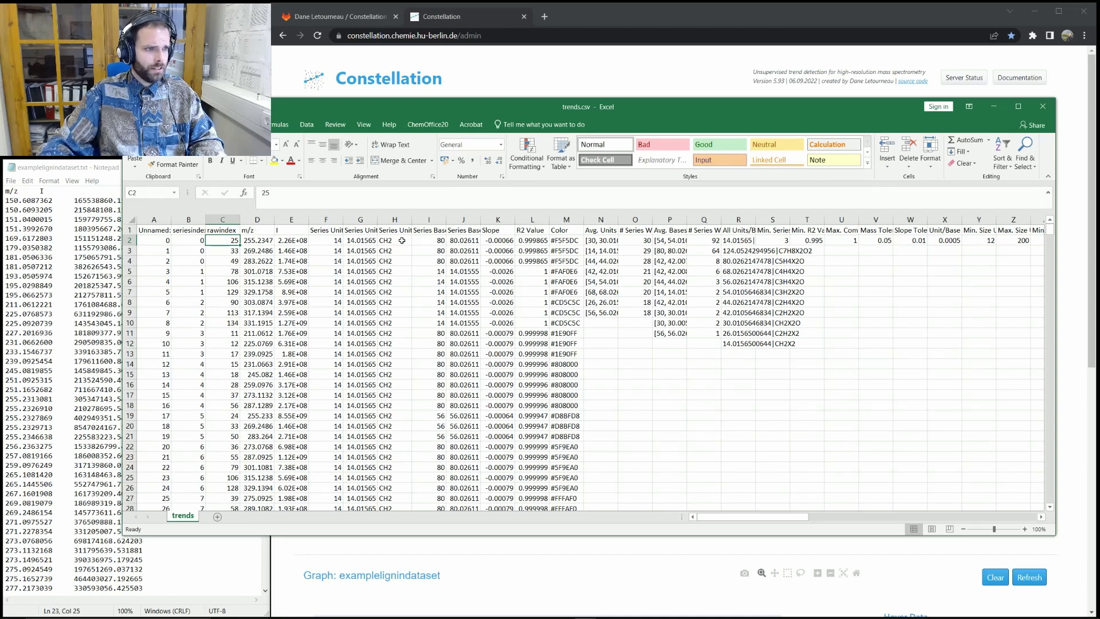
left_click(384, 241)
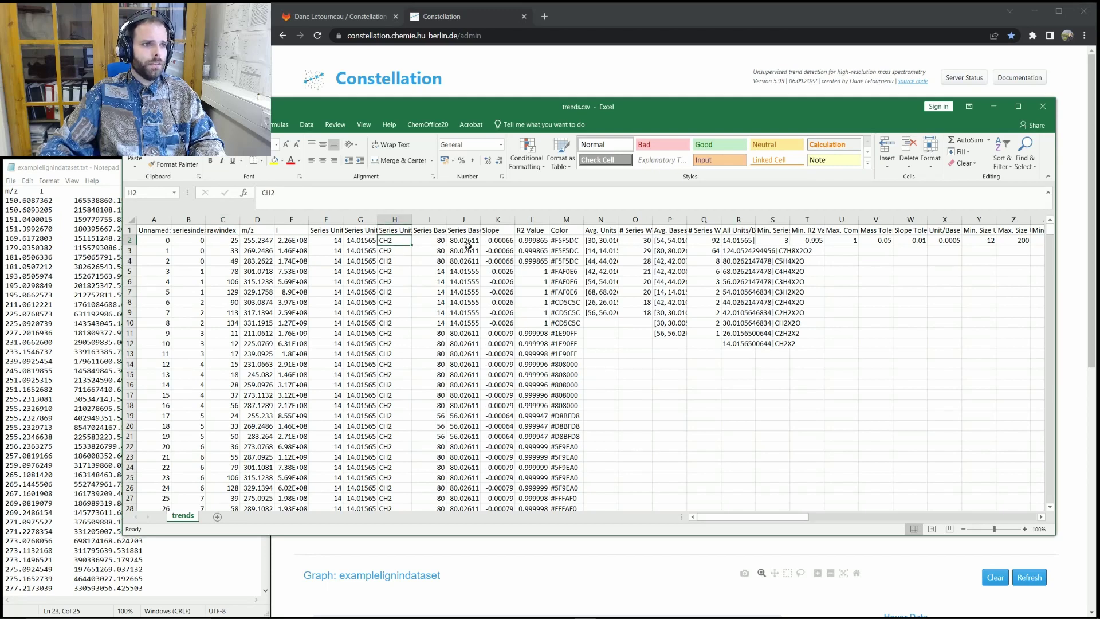
left_click(496, 243)
left_click(517, 242)
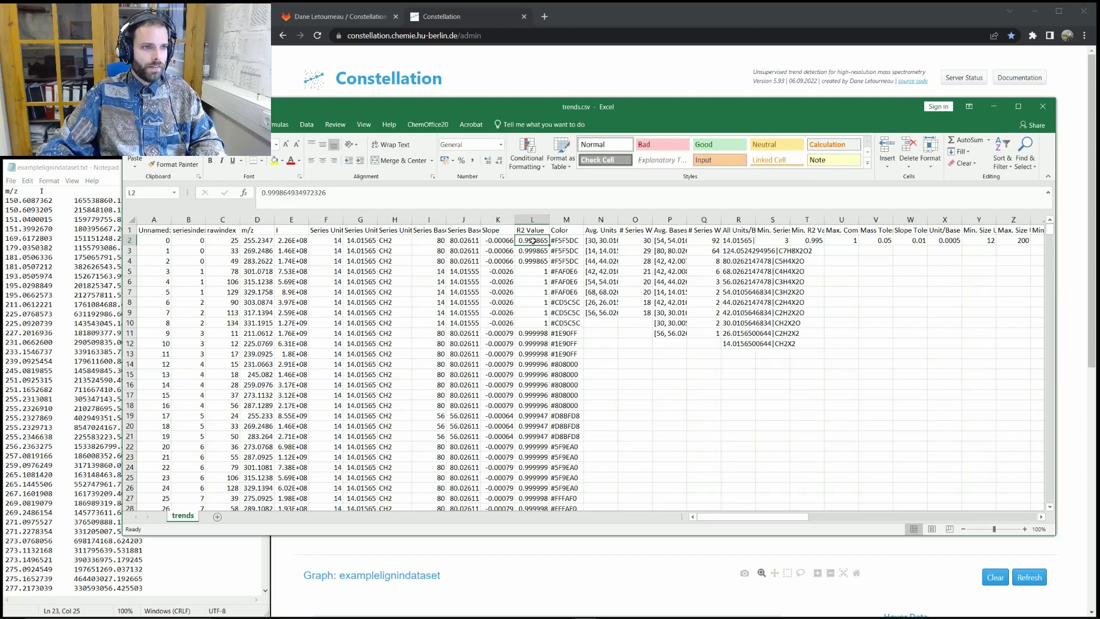
left_click(570, 242)
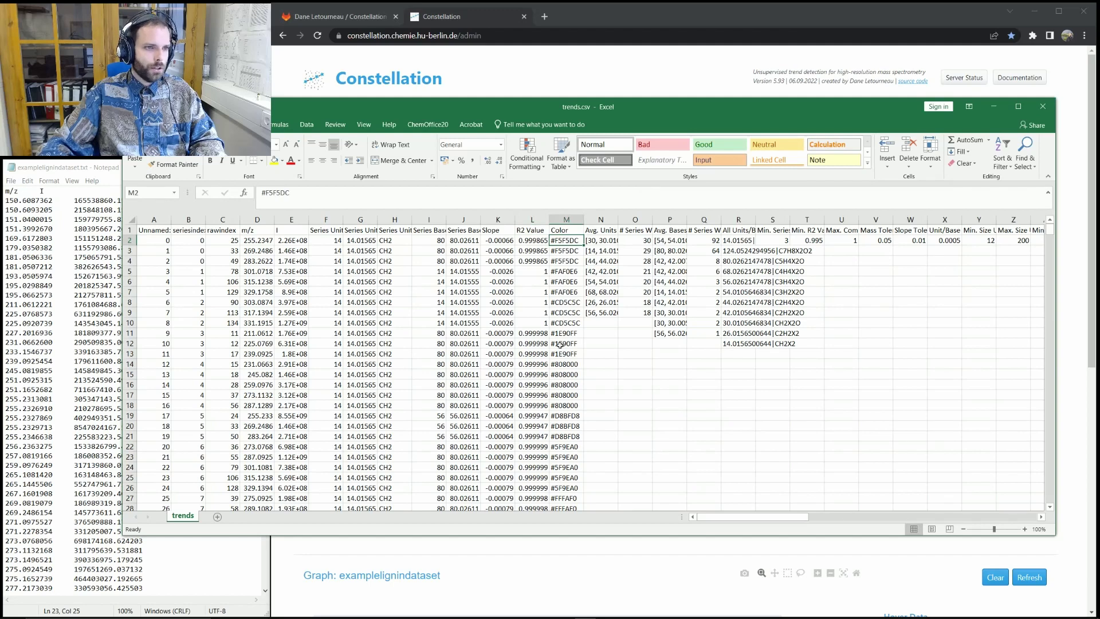
left_click(615, 232)
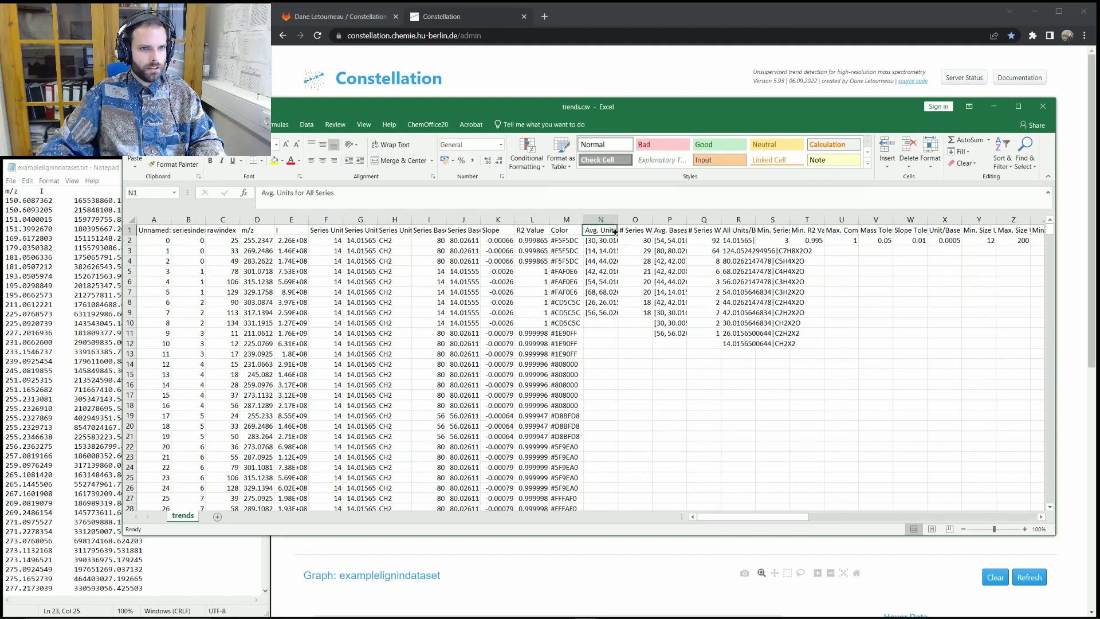
left_click_drag(615, 232, 1038, 336)
left_click(982, 377)
Switch back to Constellation, review the Trend Statistics for all series and close them.
key("alt+Tab")
left_click(901, 325)
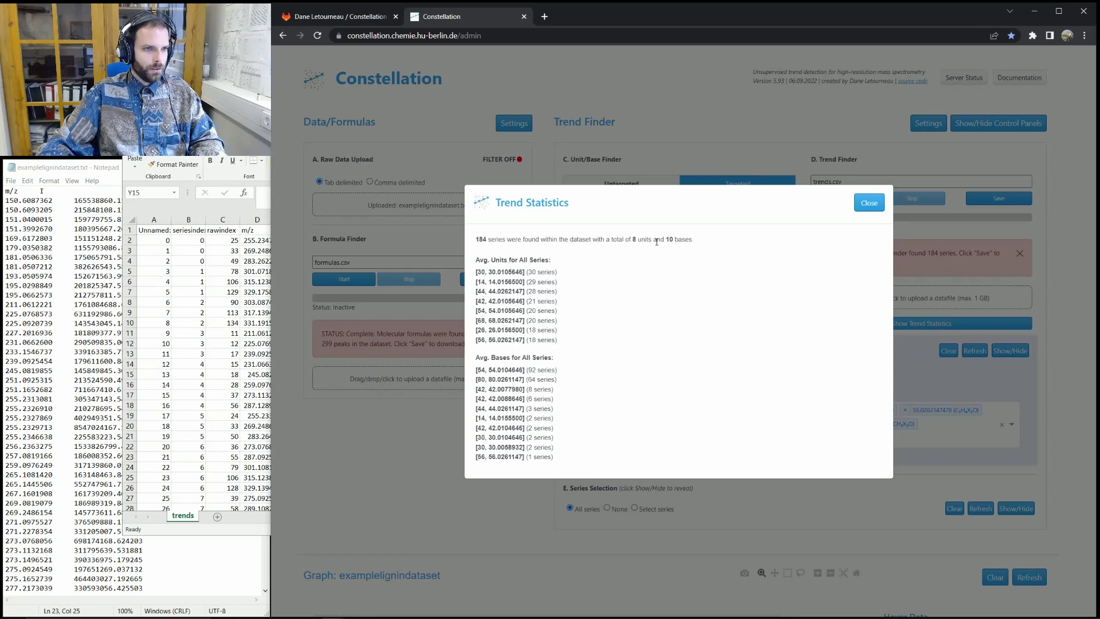
left_click(1060, 260)
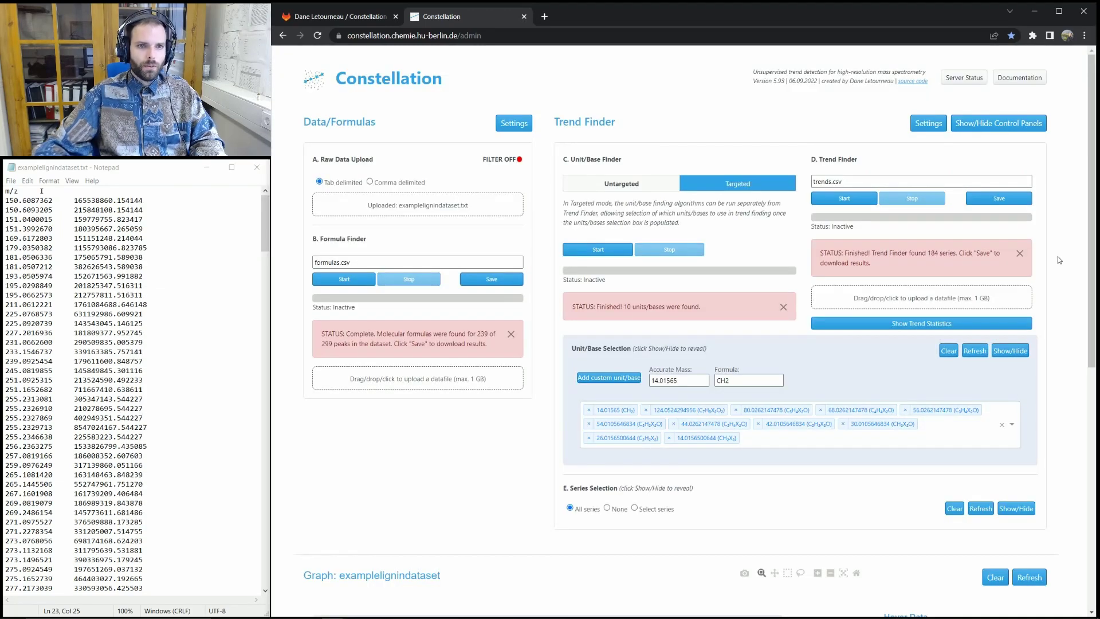
Inspect the plotted series on the mass defect graph up close, restoring the full view between close-ups.
scroll(1053, 282, "down", 6)
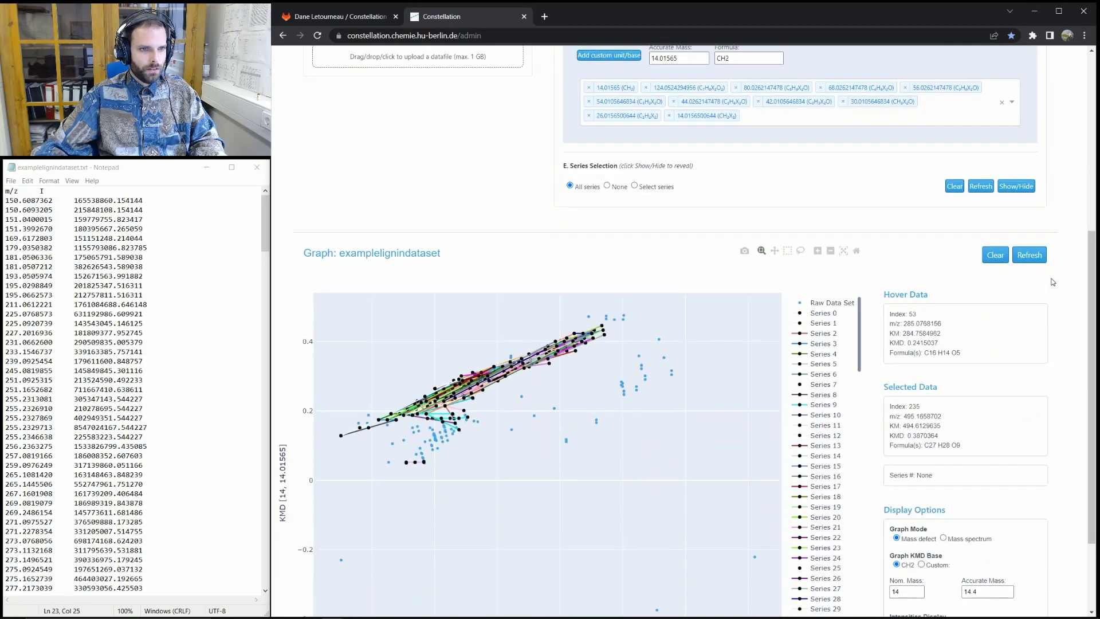
scroll(1054, 282, "down", 1)
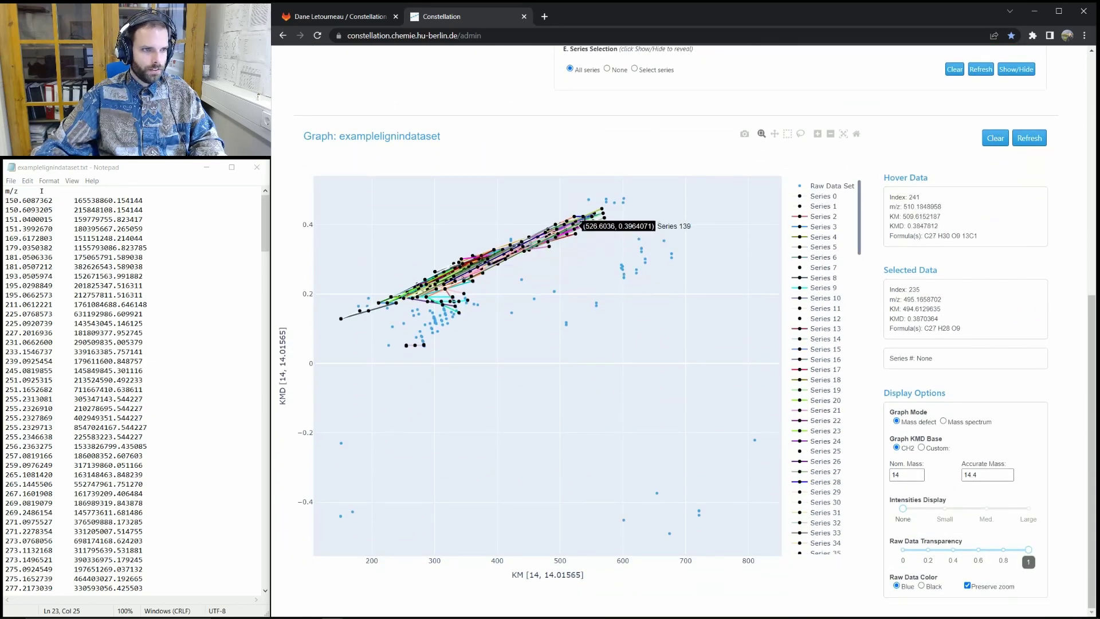
left_click_drag(400, 242, 574, 309)
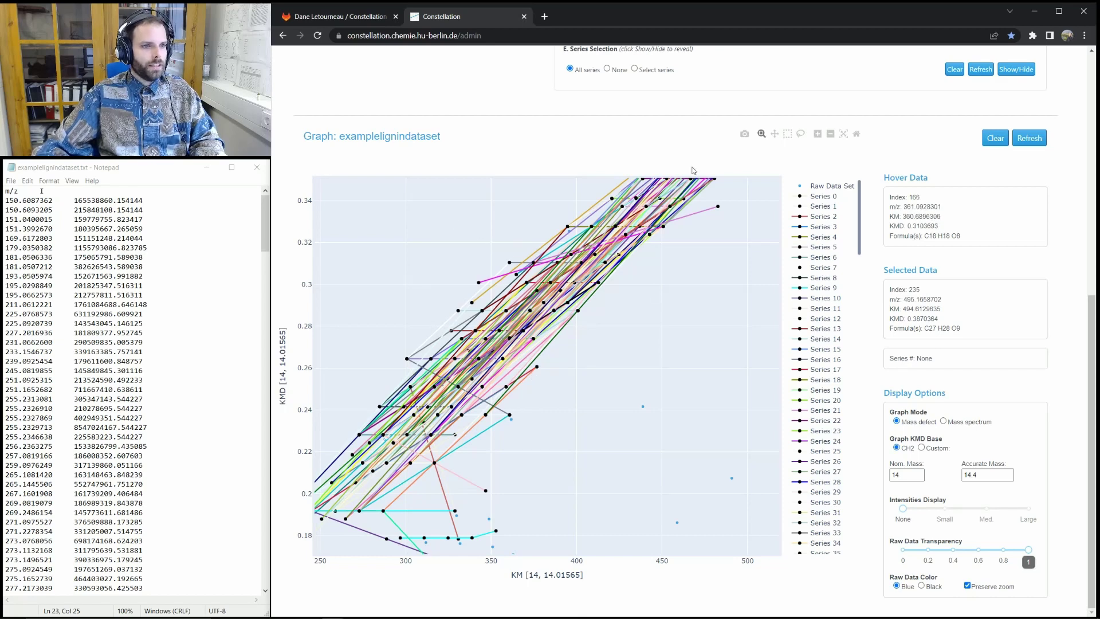
left_click(844, 139)
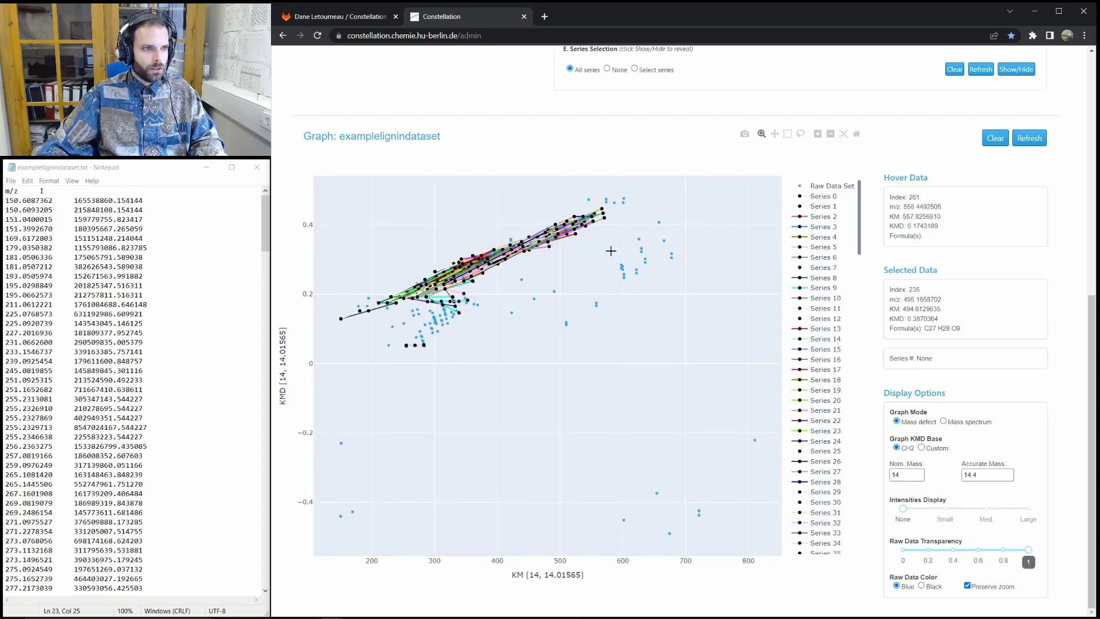
left_click_drag(622, 186, 303, 370)
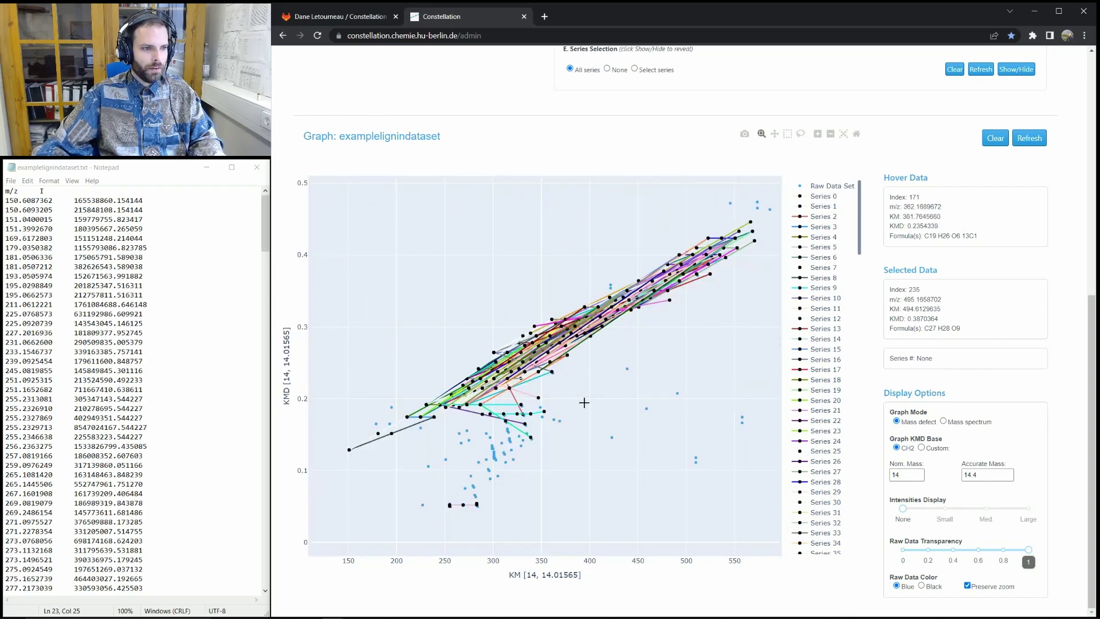
left_click_drag(500, 301, 641, 386)
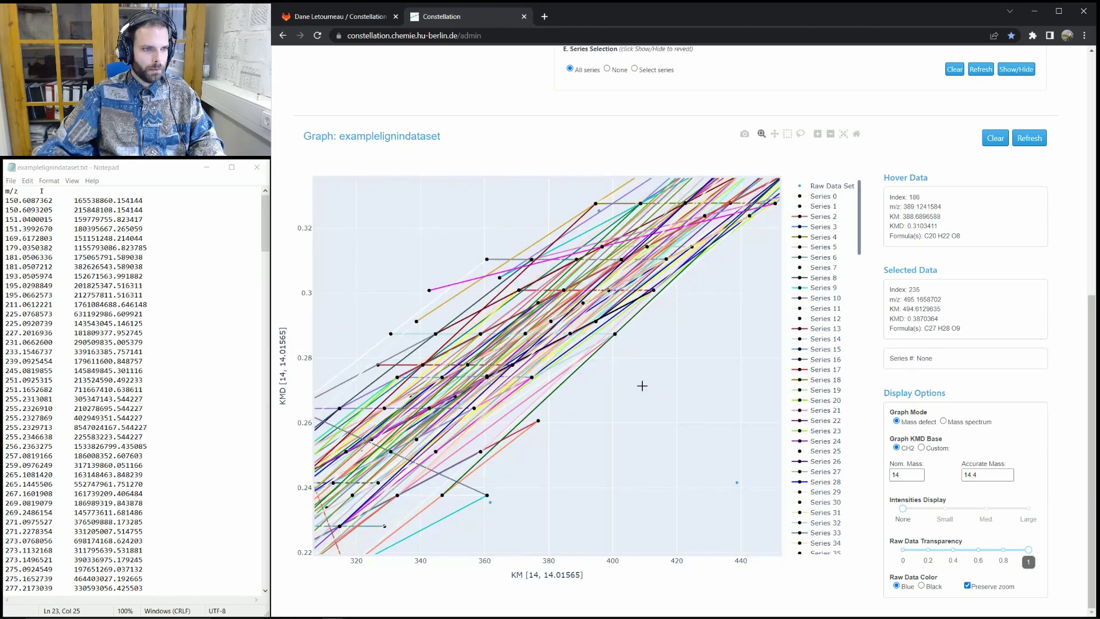
Reveal the Series Selection list with the series found by Trend Finder.
scroll(1087, 362, "up", 4)
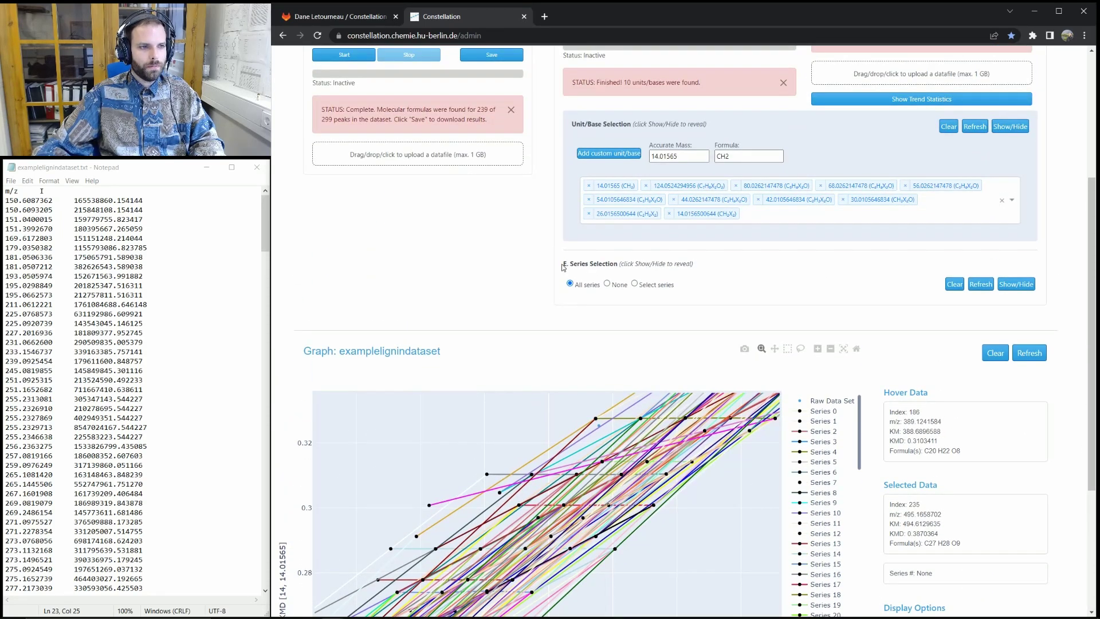
left_click(1099, 280)
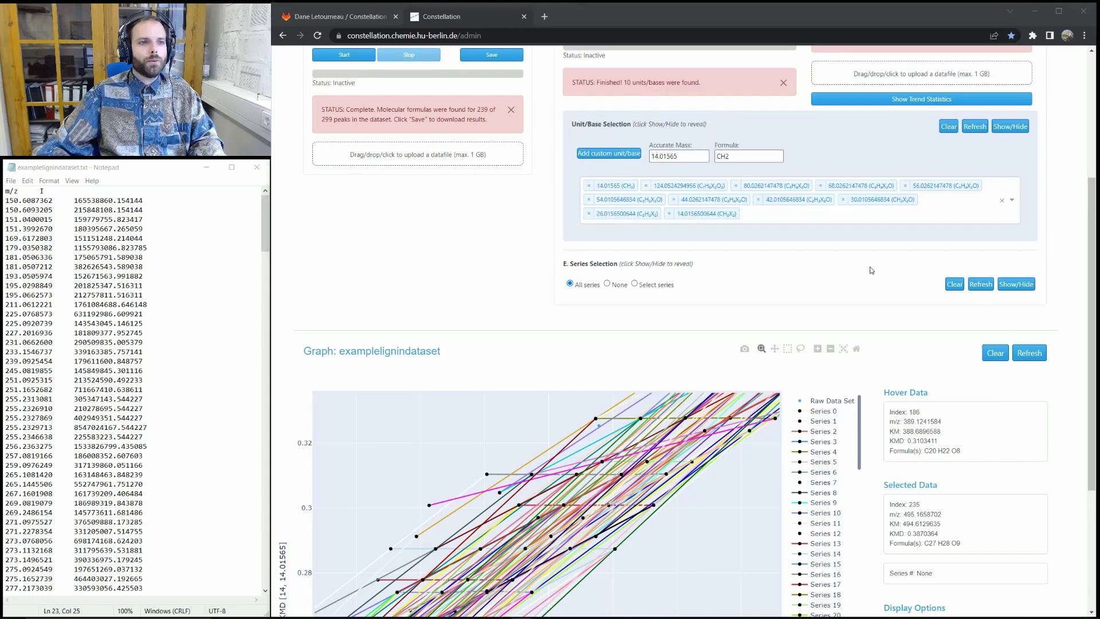
left_click(1013, 286)
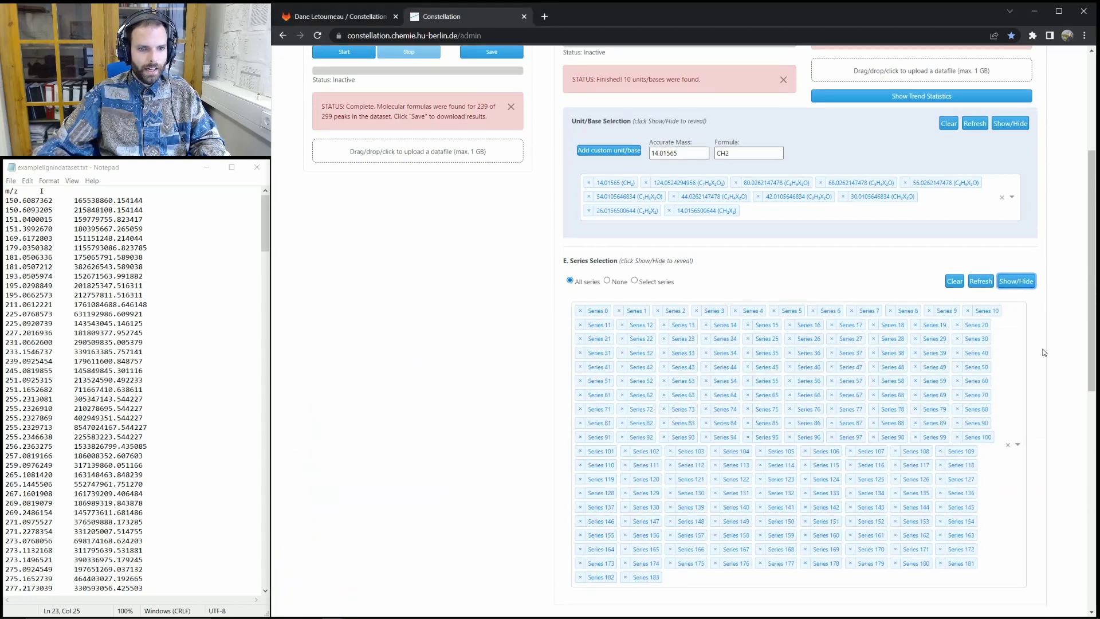
scroll(1044, 352, "down", 3)
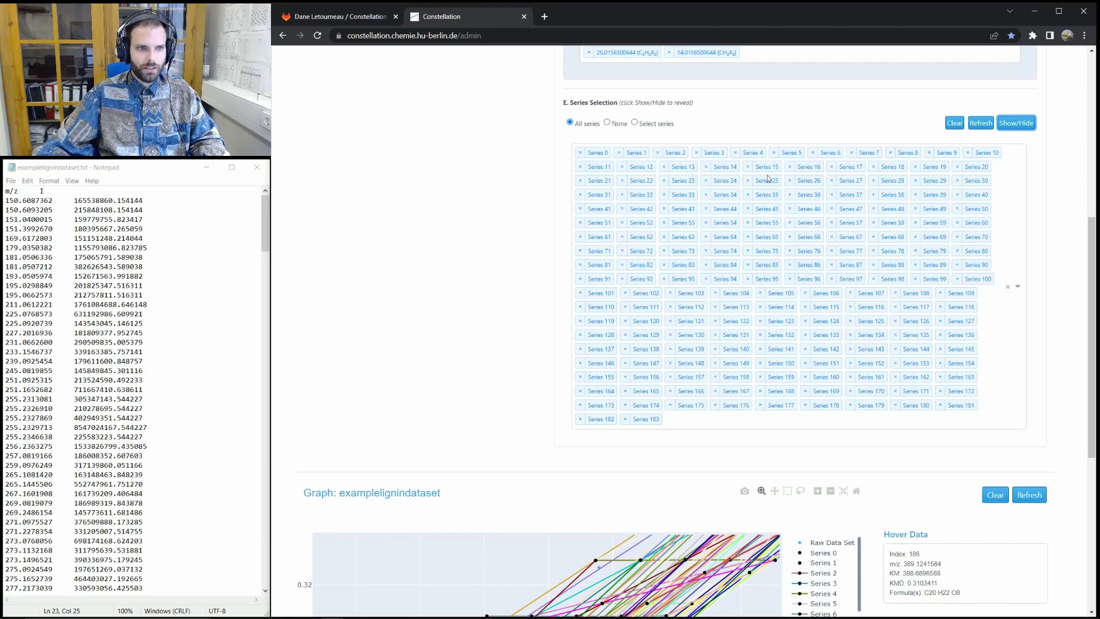
Remove Series 67 through Series 78 one by one from the Series Selection list.
left_click(832, 238)
left_click(832, 237)
left_click(832, 237)
left_click(832, 237)
left_click(832, 237)
left_click(833, 237)
left_click(832, 237)
left_click(832, 237)
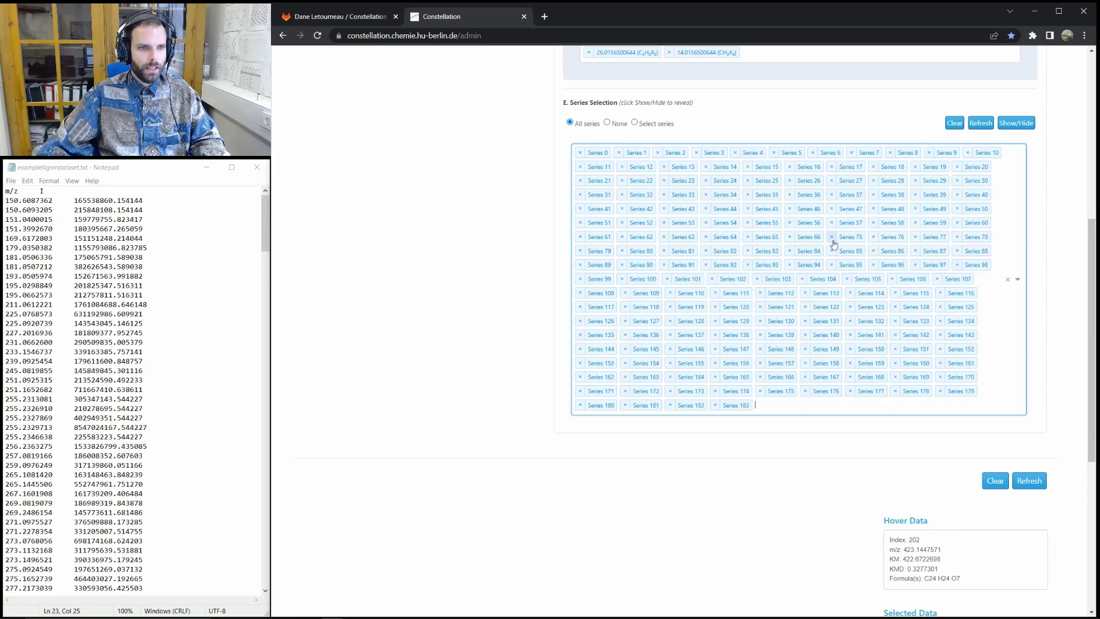
left_click(832, 237)
left_click(832, 237)
left_click(832, 237)
left_click(832, 237)
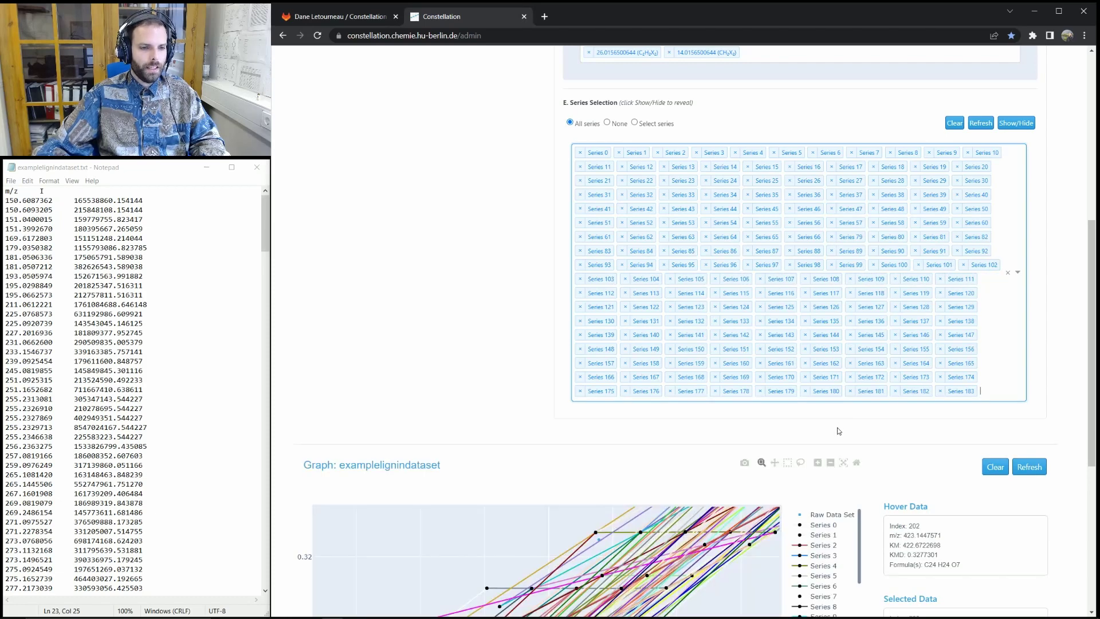
Reset the graph to its full range and remove all series from the Series Selection list.
scroll(838, 431, "down", 4)
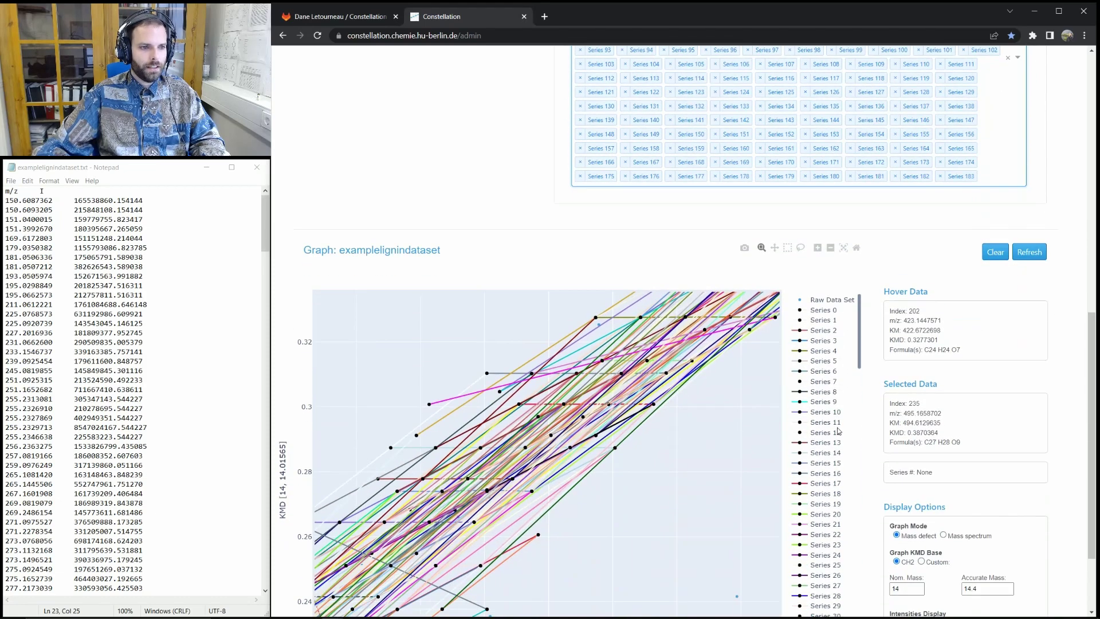
left_click(843, 248)
scroll(910, 299, "up", 3)
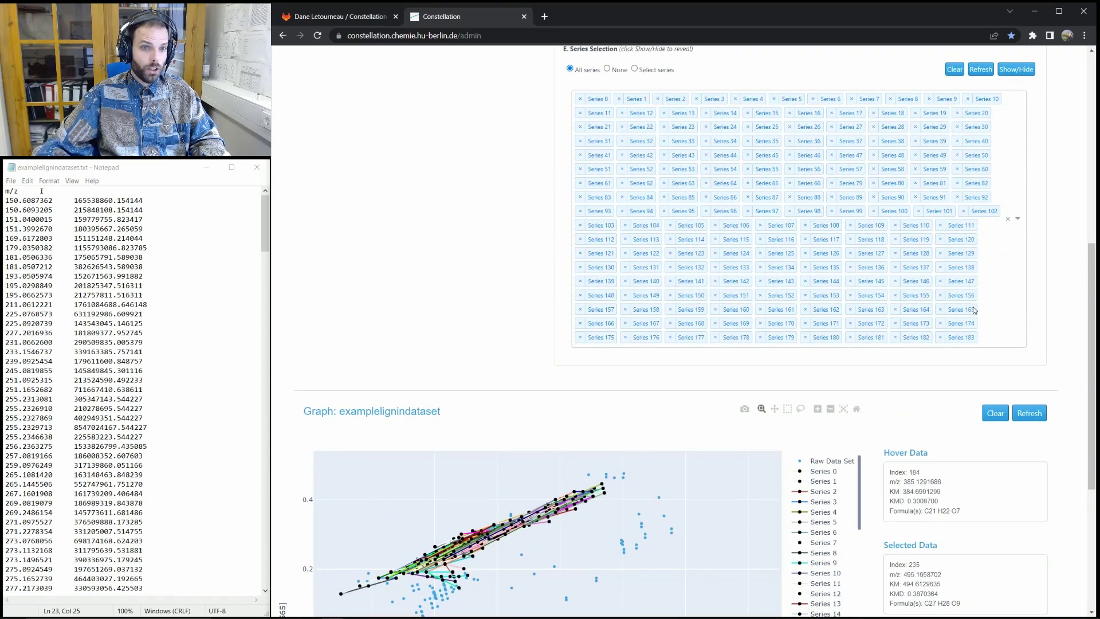
scroll(904, 268, "up", 1)
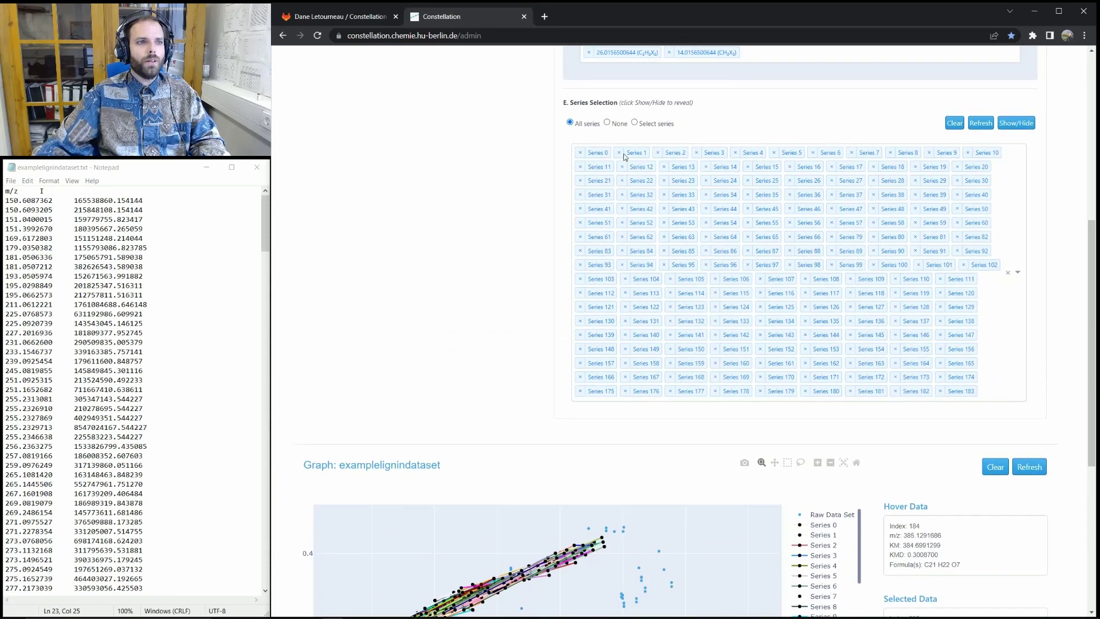
left_click(1008, 274)
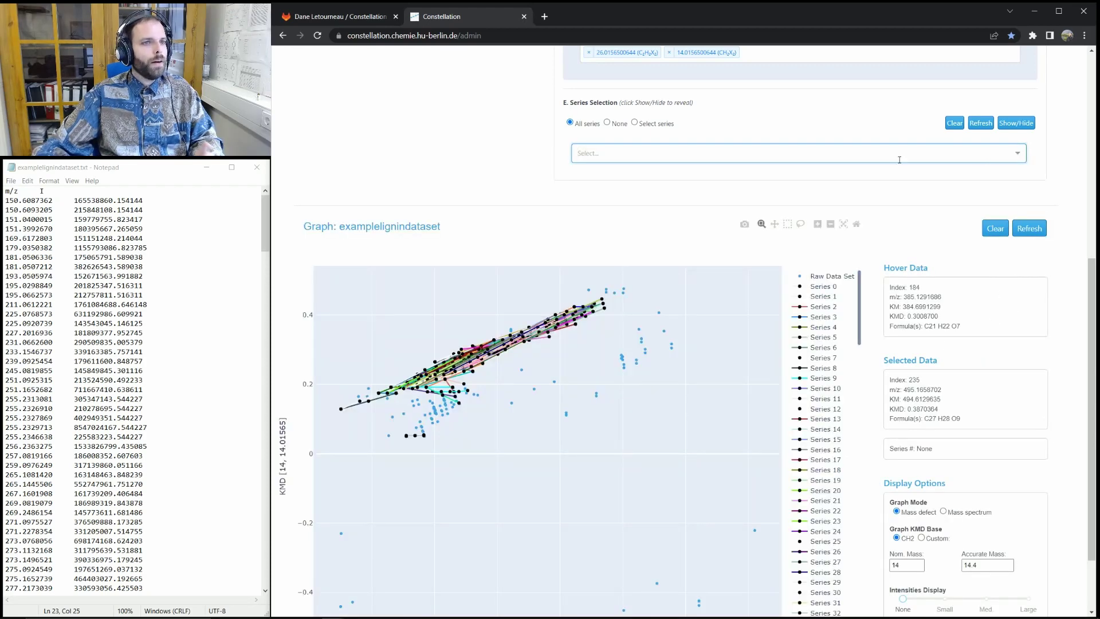
Set the graph to show only selected series and add Series 1 to the Series Selection.
scroll(771, 154, "up", 1)
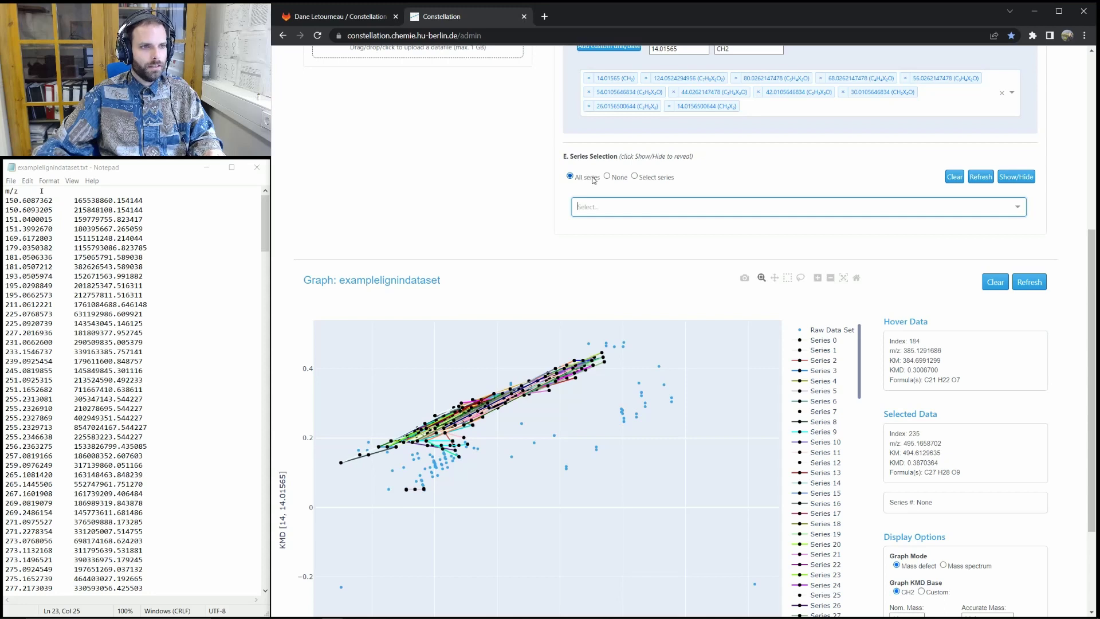
left_click(634, 177)
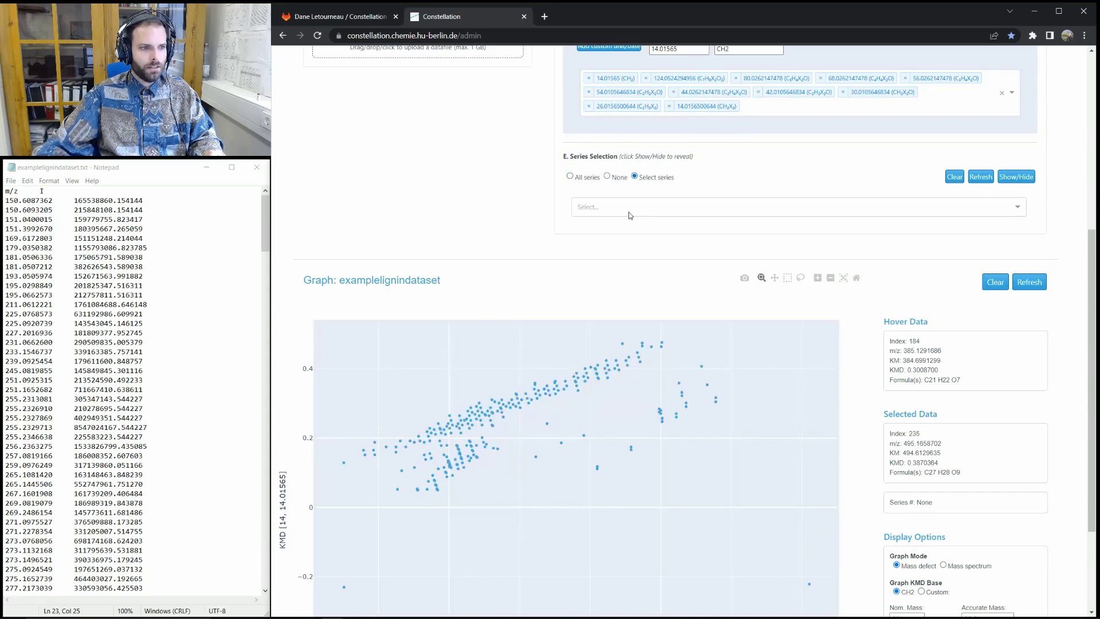
left_click(669, 210)
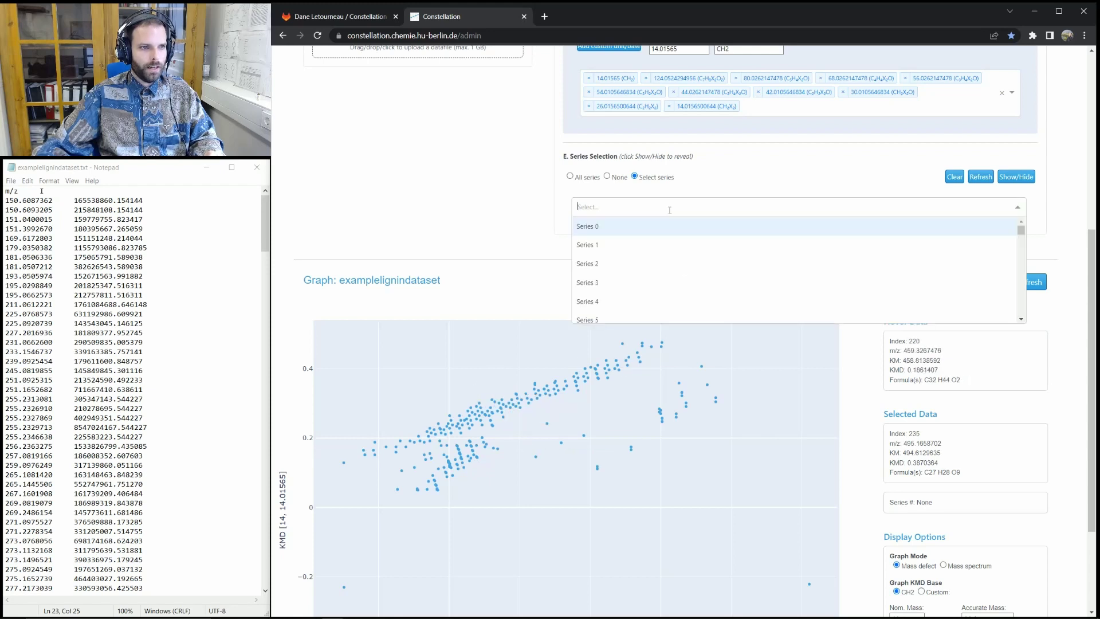
left_click(735, 181)
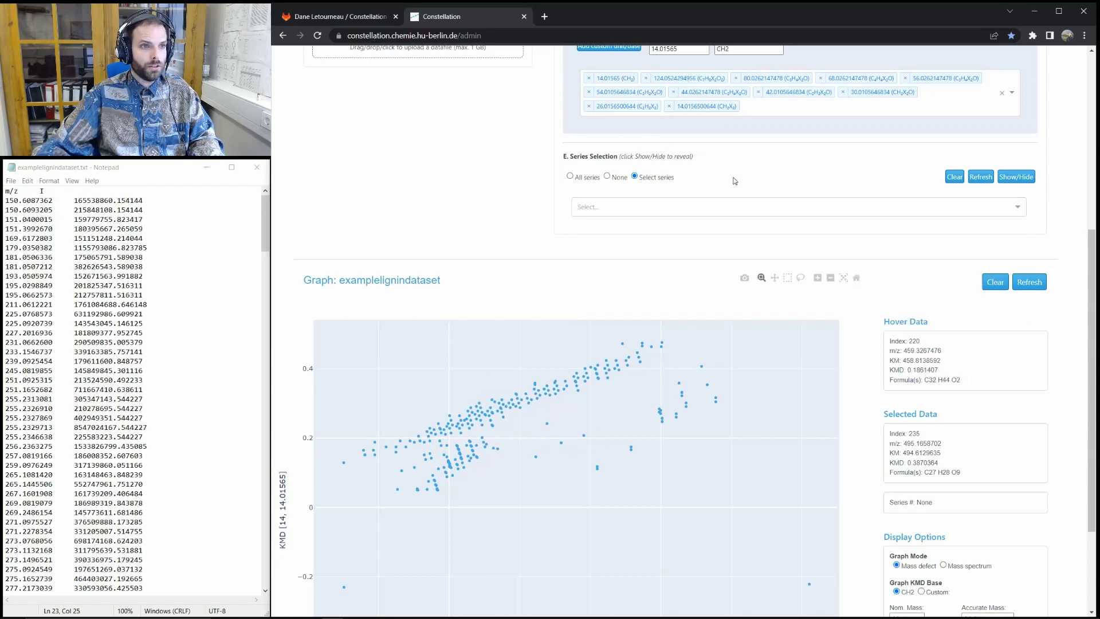
left_click(635, 212)
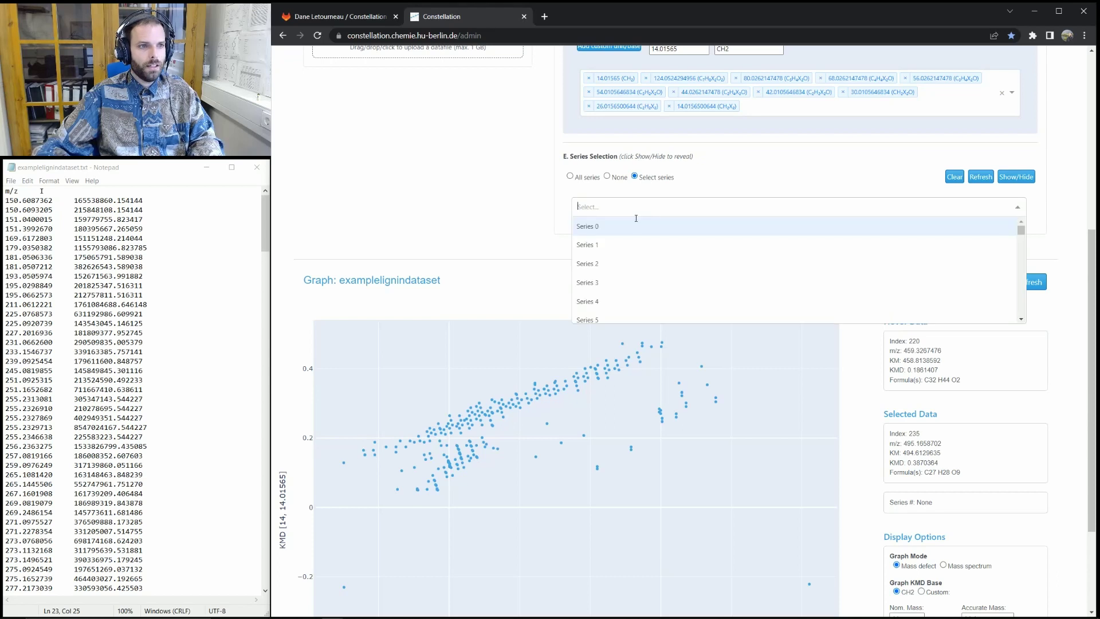
left_click(607, 248)
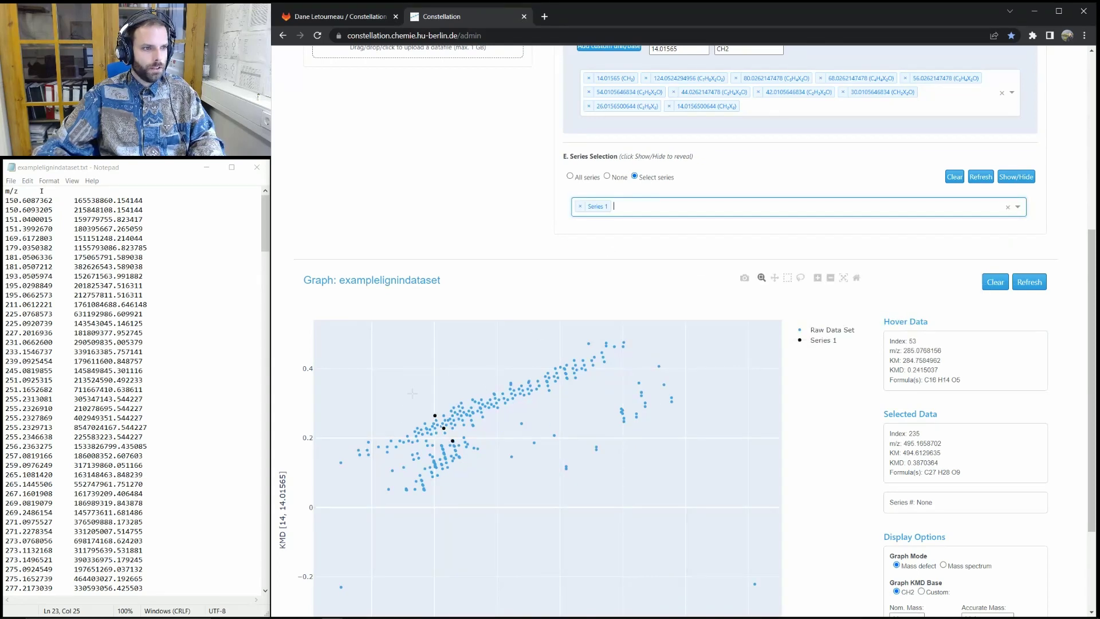
left_click_drag(408, 392, 489, 481)
Add Series 2 and Series 37 to the Series Selection so they are plotted with Series 1.
left_click(643, 217)
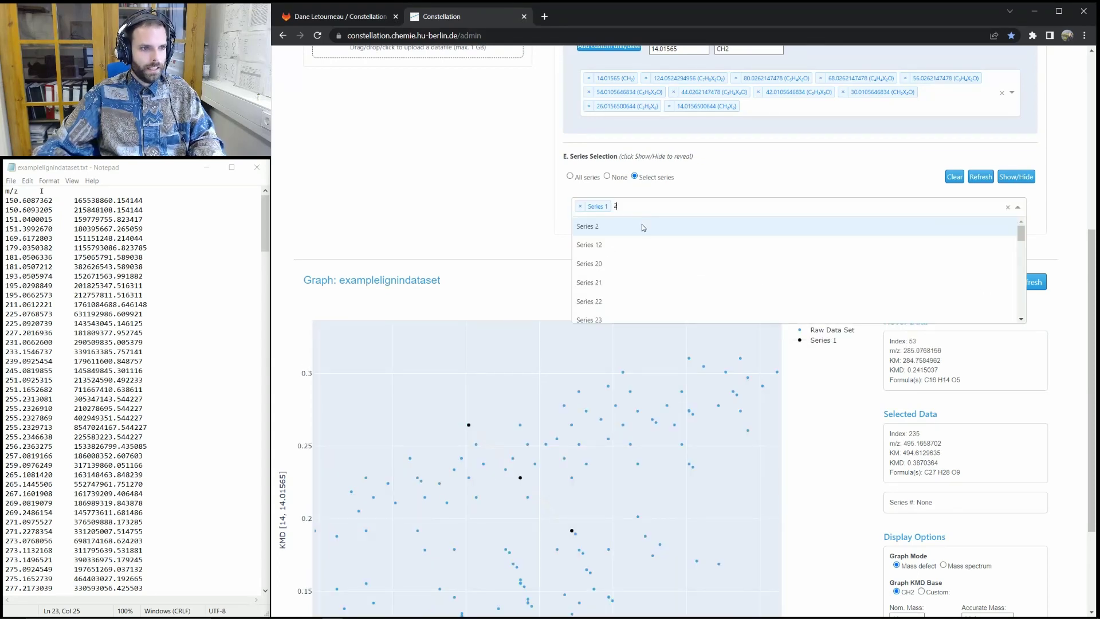
left_click(631, 234)
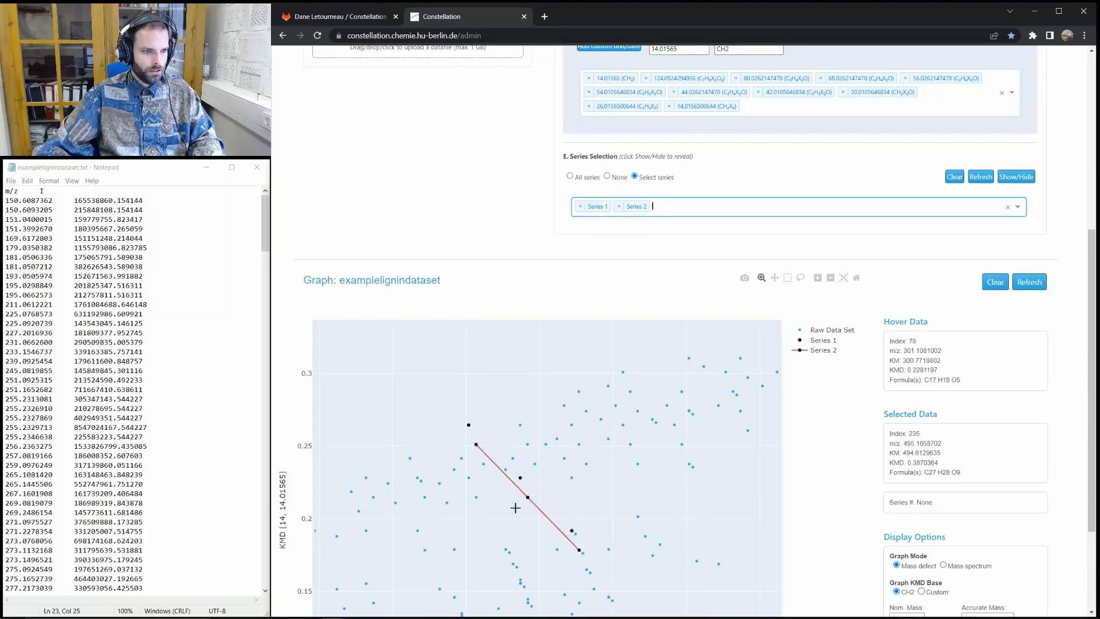
left_click(697, 217)
type("3")
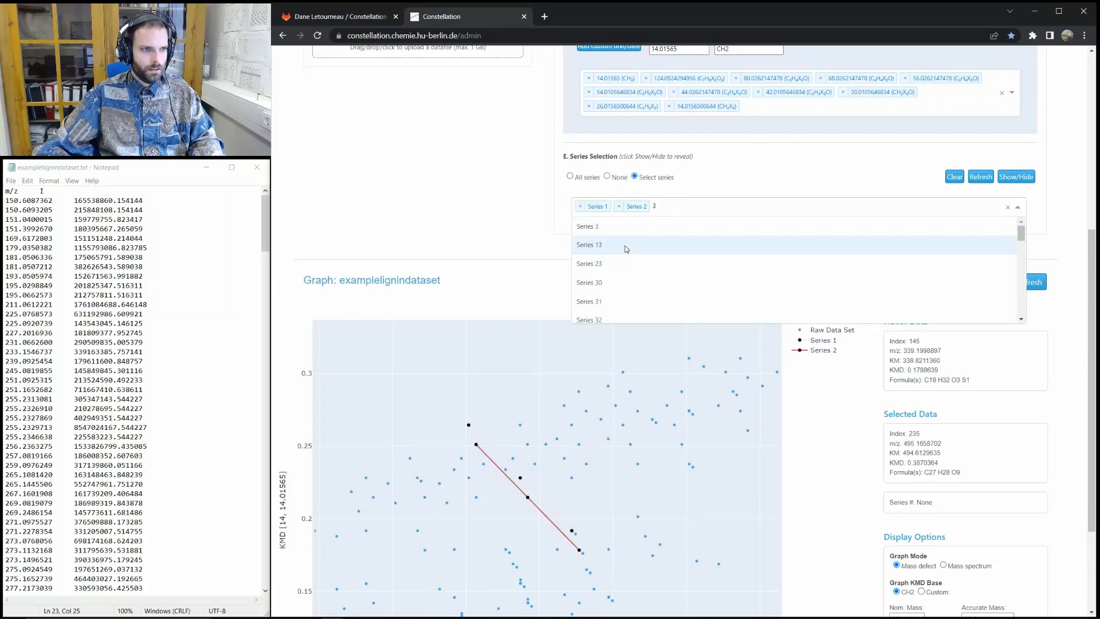
scroll(629, 297, "down", 2)
left_click(639, 256)
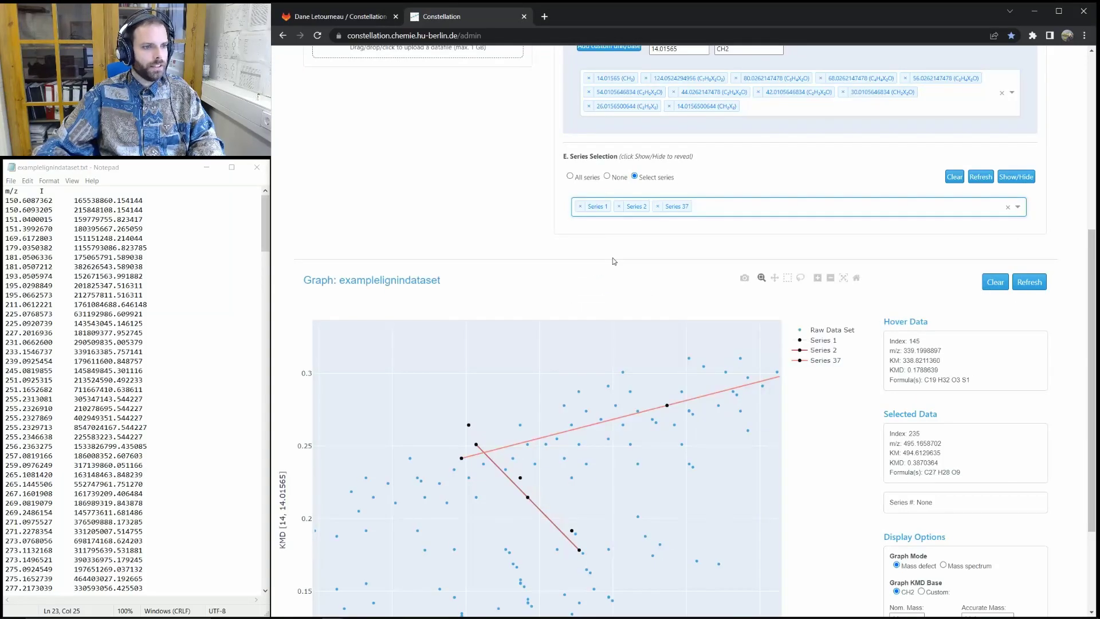
Add Series 53 and Series 49 to the Series Selection, and trim the list to Series 1 and Series 53.
scroll(724, 278, "down", 10)
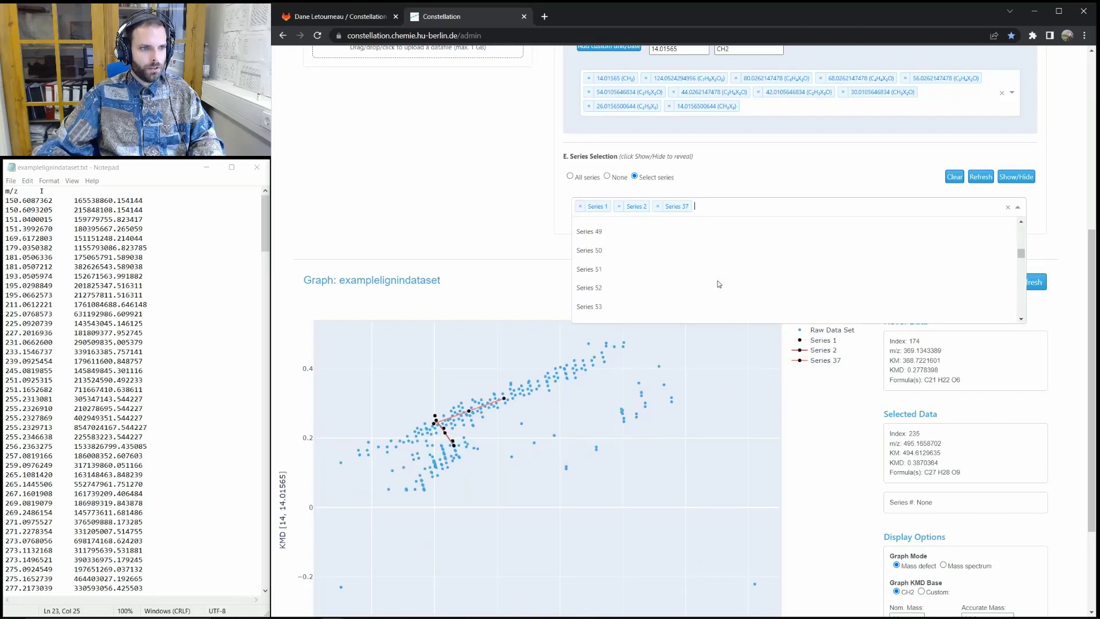
left_click(643, 308)
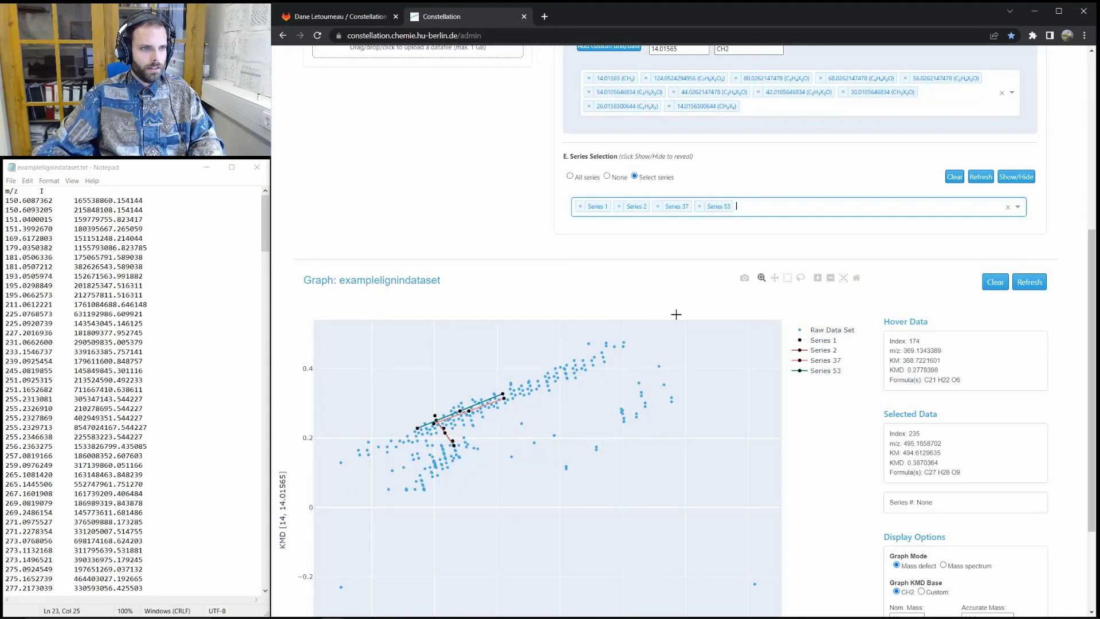
left_click(769, 221)
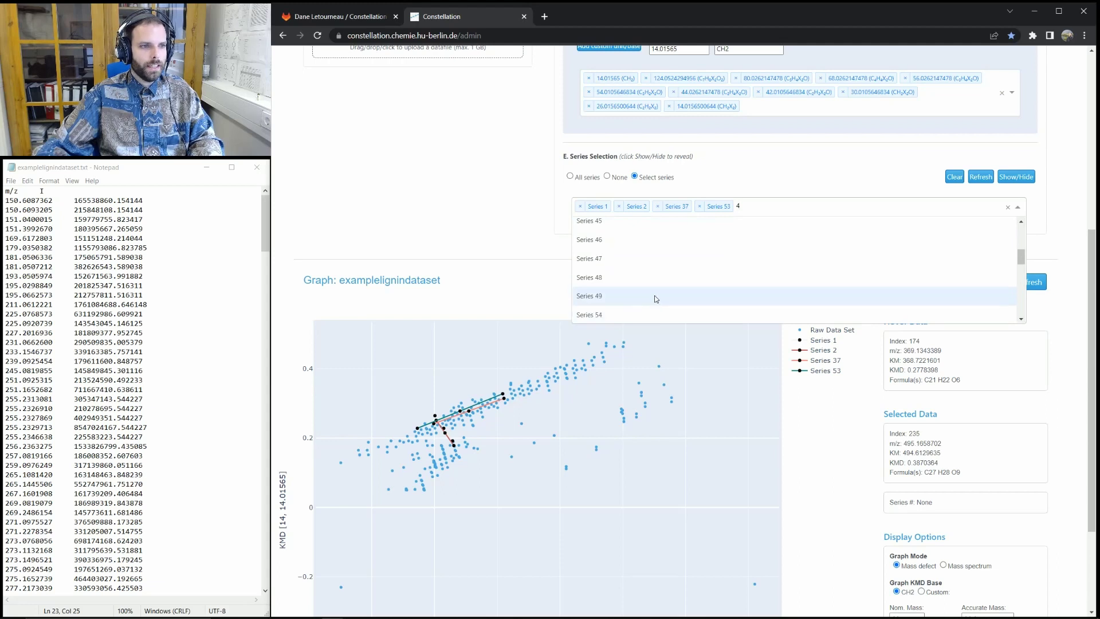
left_click(655, 298)
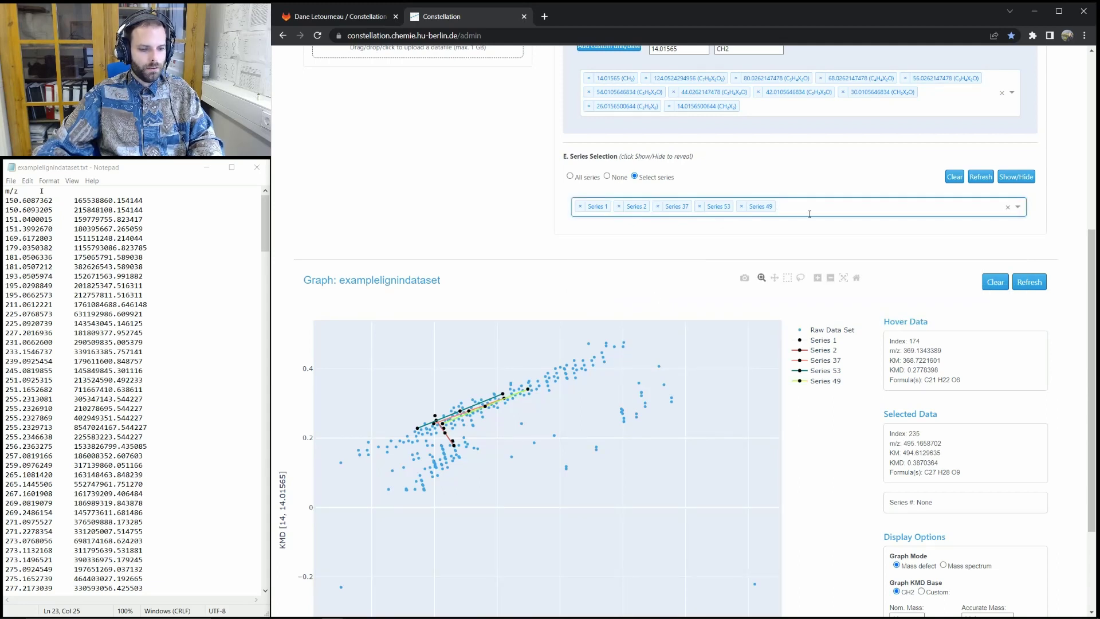
left_click(810, 214)
left_click(661, 321)
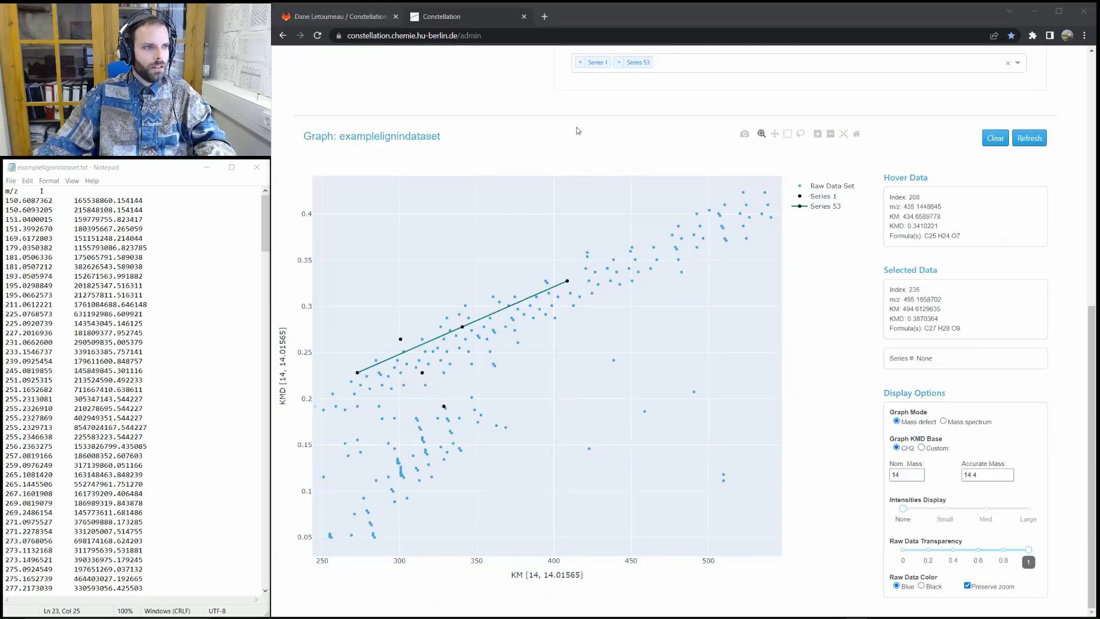
Select Series 53's highest-mass point and apply its base as the custom graph KMD base, nominal mass 80 and accurate mass 80.0261147.
left_click(568, 280)
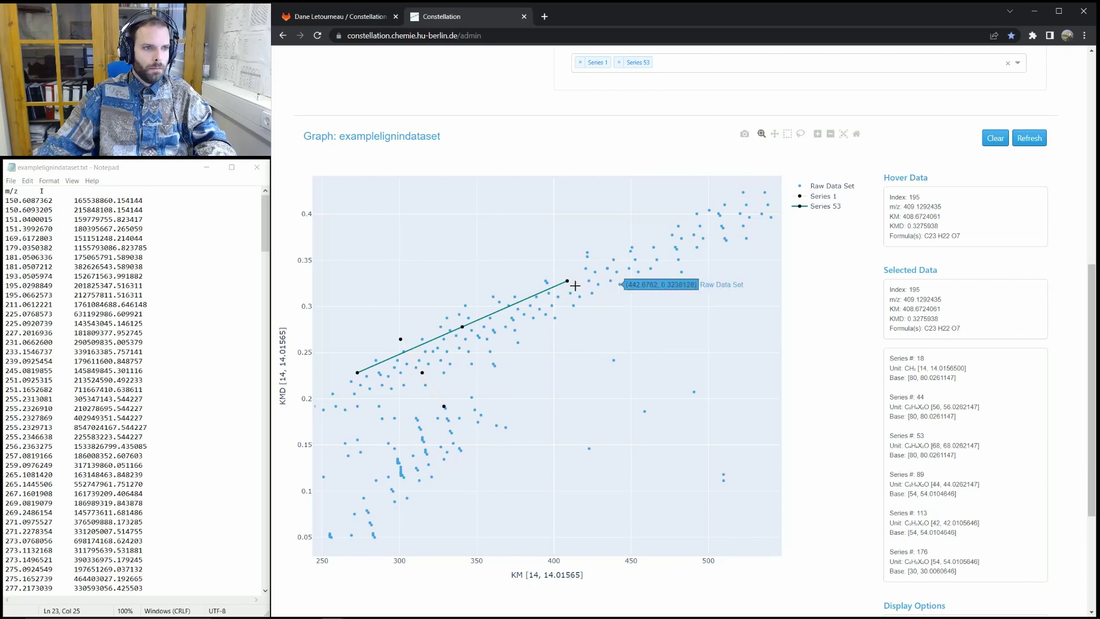
mouse_move(567, 279)
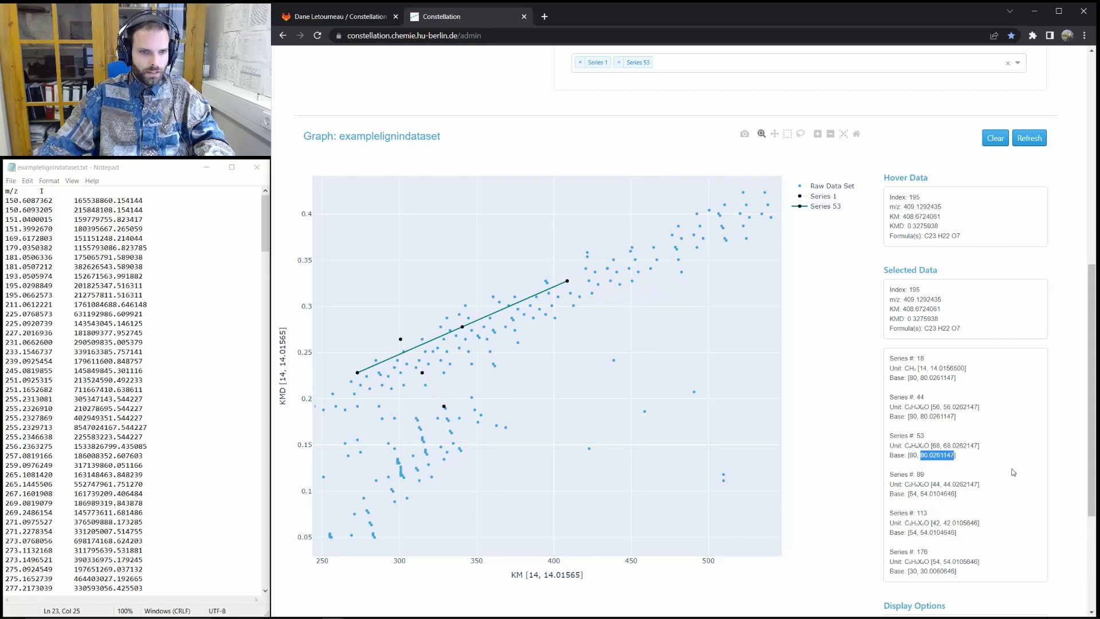
scroll(1033, 469, "down", 3)
left_click(1009, 526)
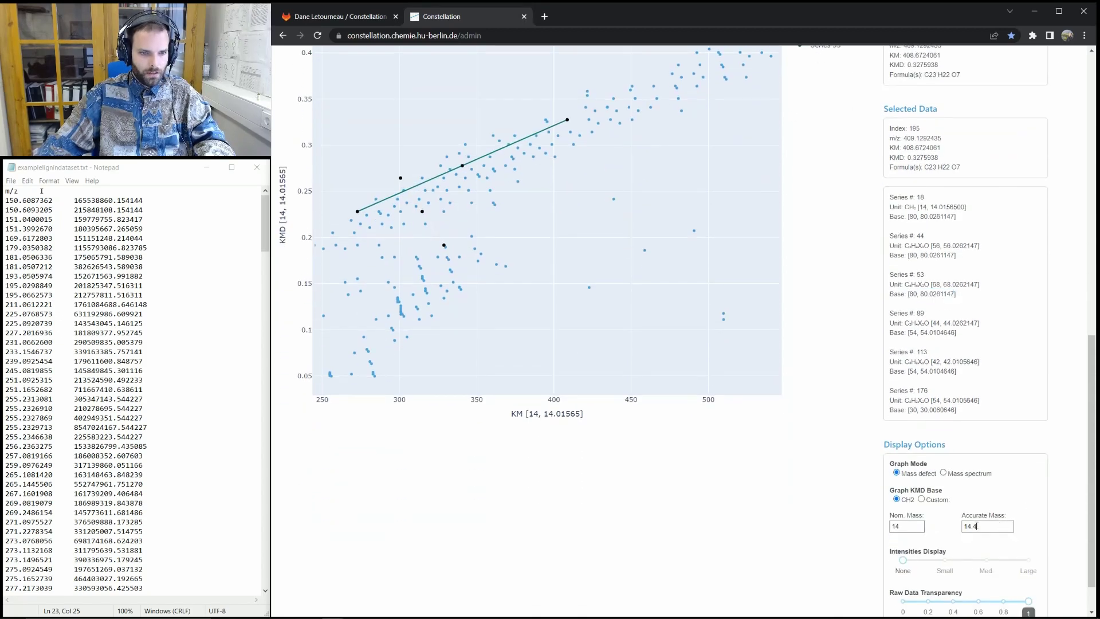
key("ctrl+a")
type("80.0261147")
left_click_drag(906, 532, 870, 529)
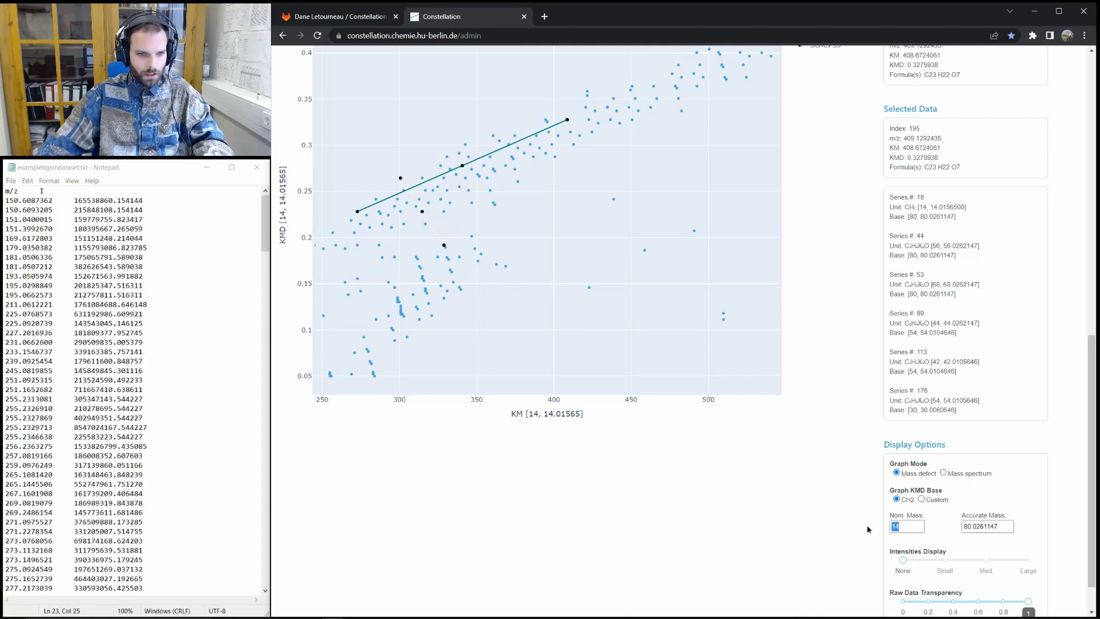
type("80")
left_click(921, 499)
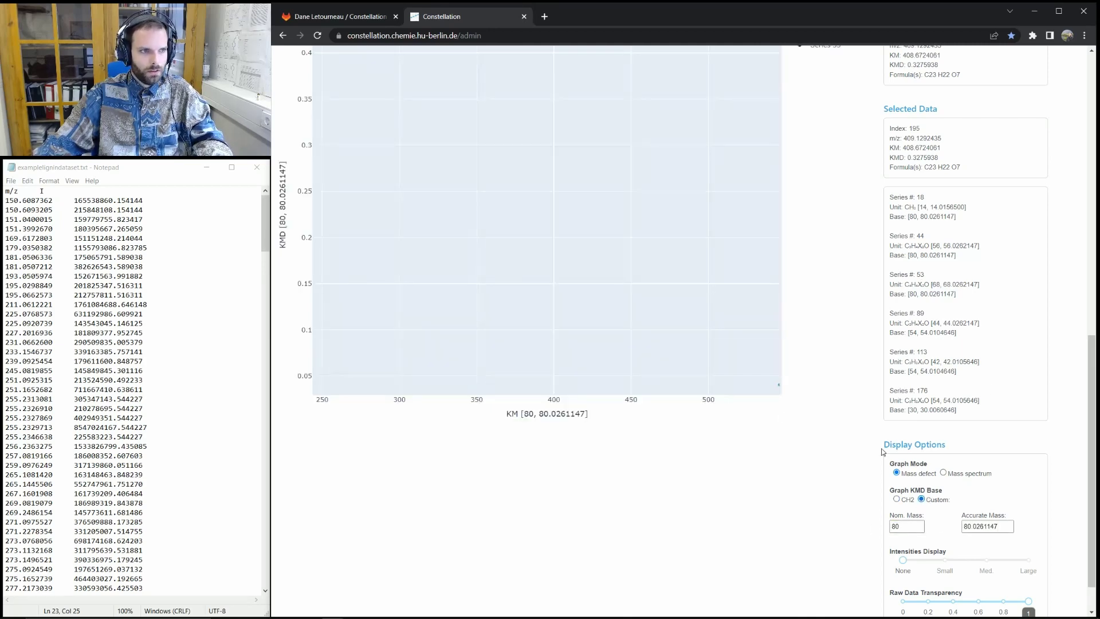
Remove Series 1 from the Series Selection and rescale the graph to fit all data.
scroll(781, 413, "up", 6)
left_click(580, 224)
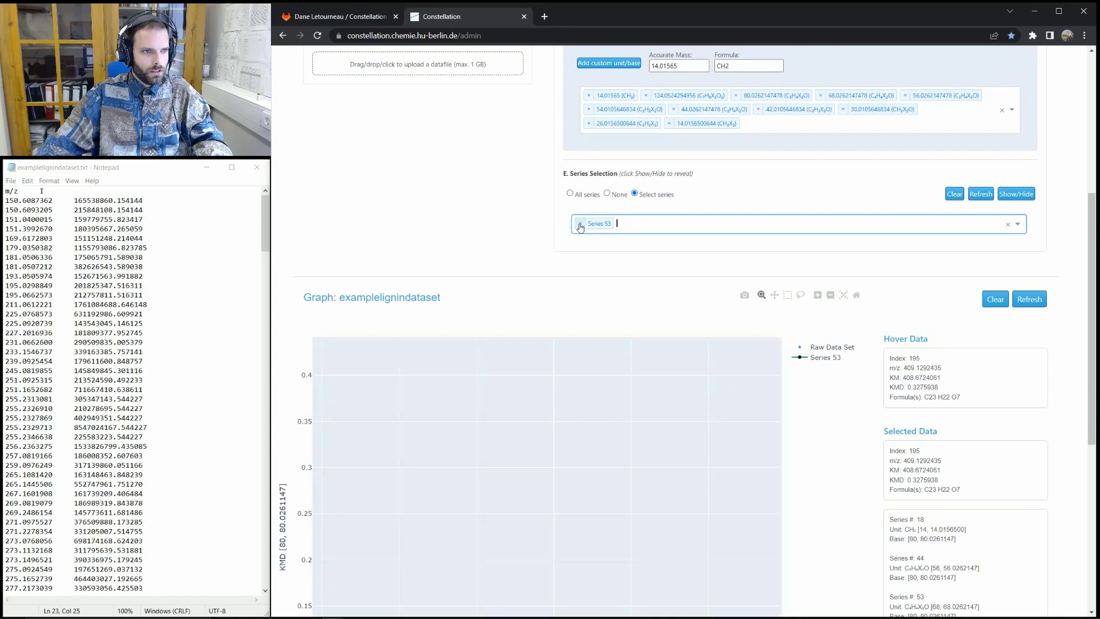
left_click(844, 295)
scroll(863, 494, "down", 4)
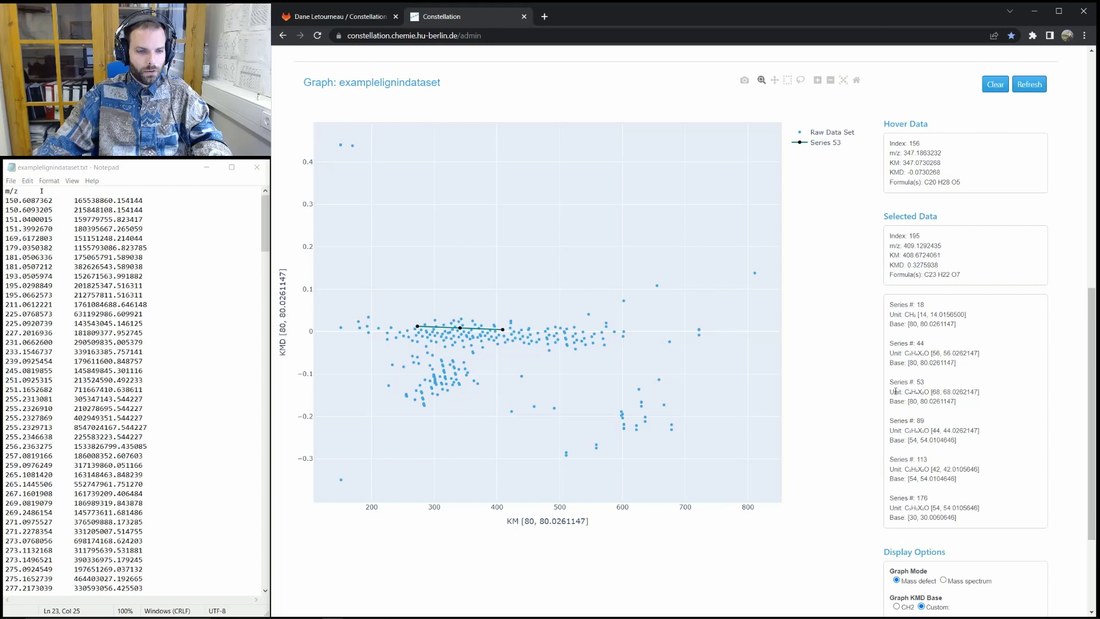
Examine Series 53 on the replotted graph alongside the selected point's unit and base data and the display options.
scroll(896, 391, "down", 1)
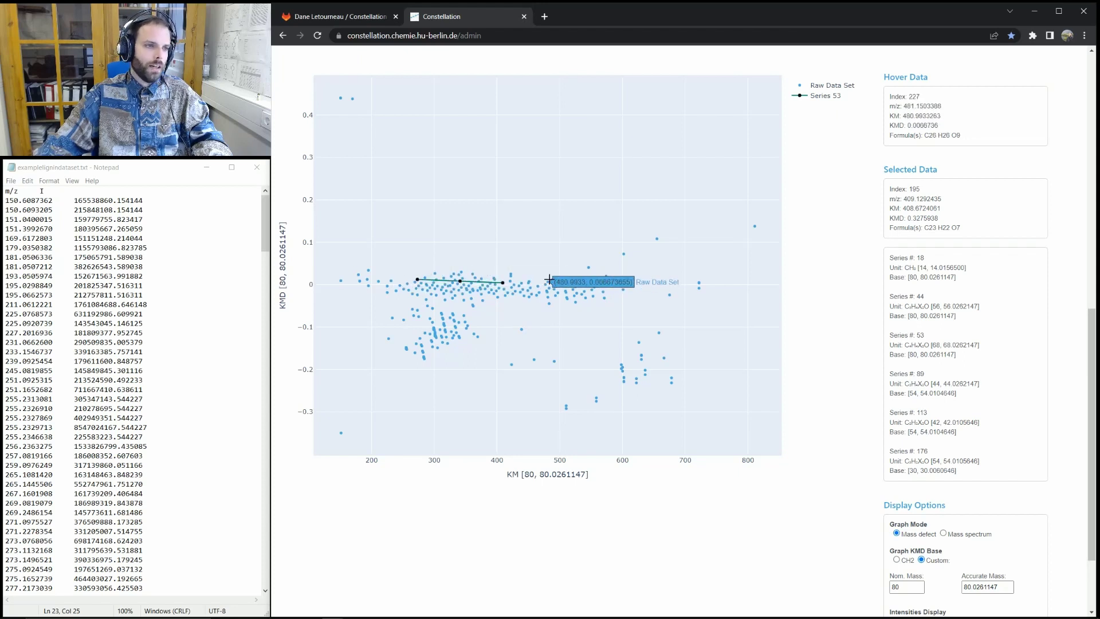
scroll(842, 339, "up", 1)
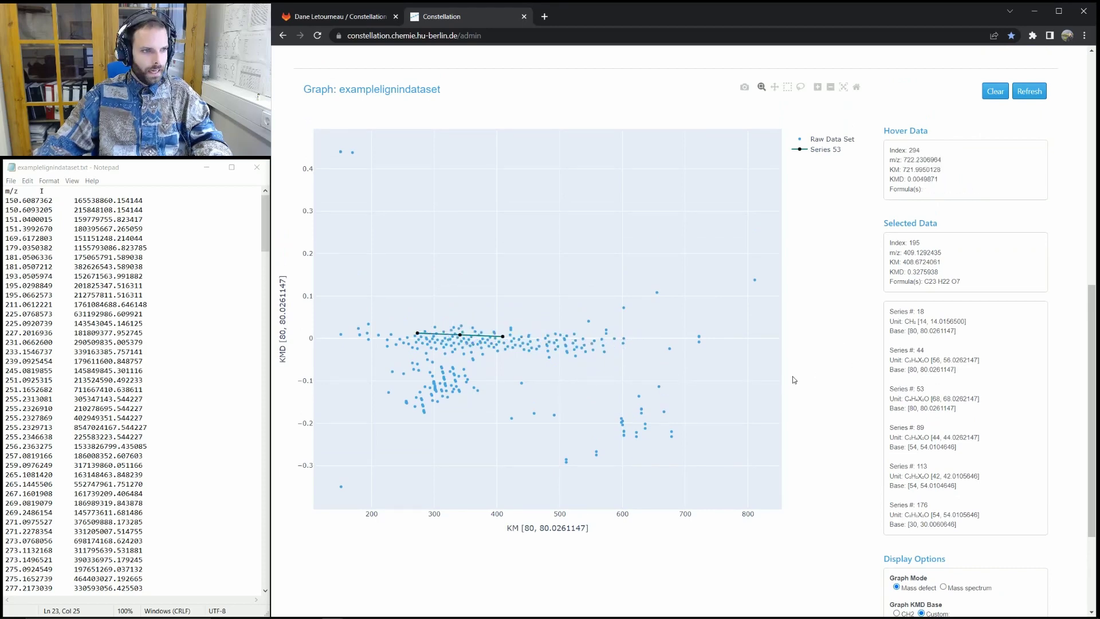
scroll(875, 434, "down", 3)
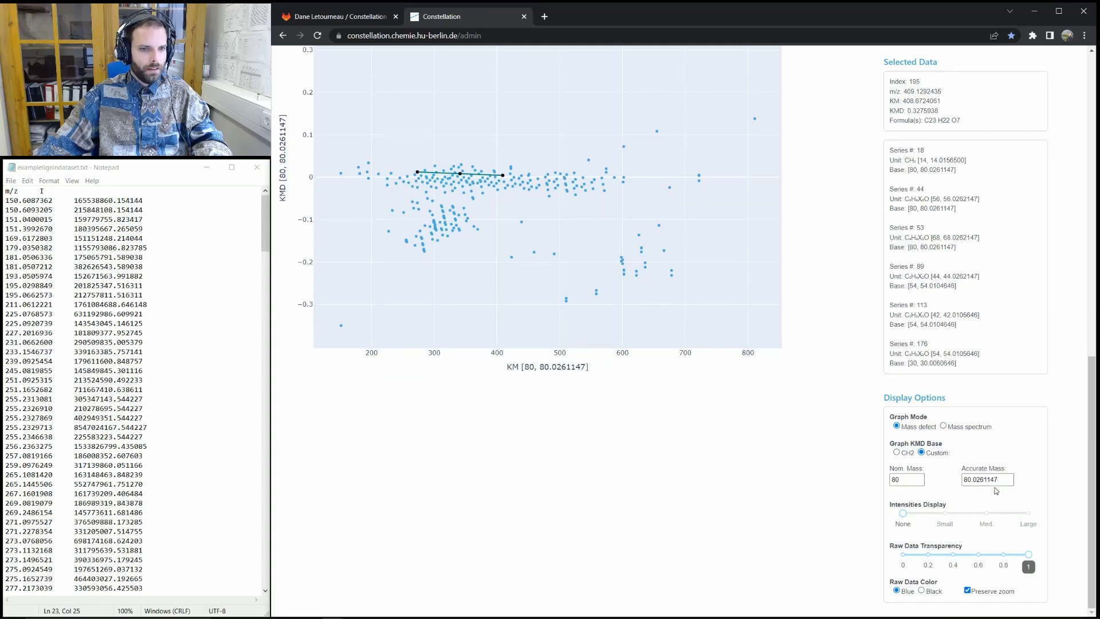
scroll(821, 417, "up", 4)
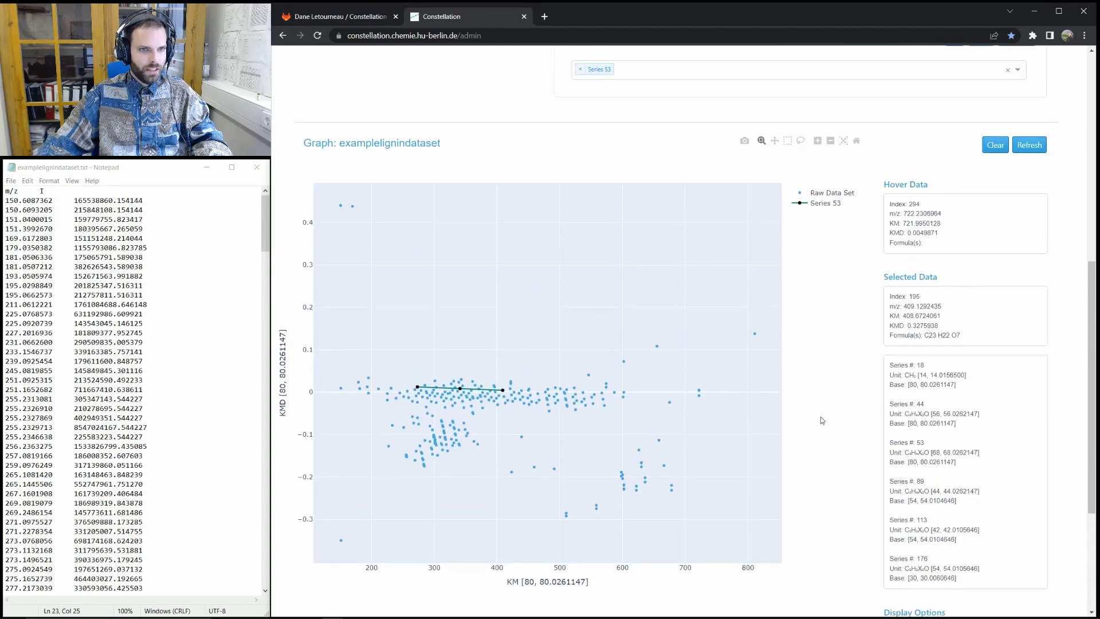
scroll(821, 417, "down", 2)
scroll(848, 459, "down", 3)
scroll(865, 518, "up", 3)
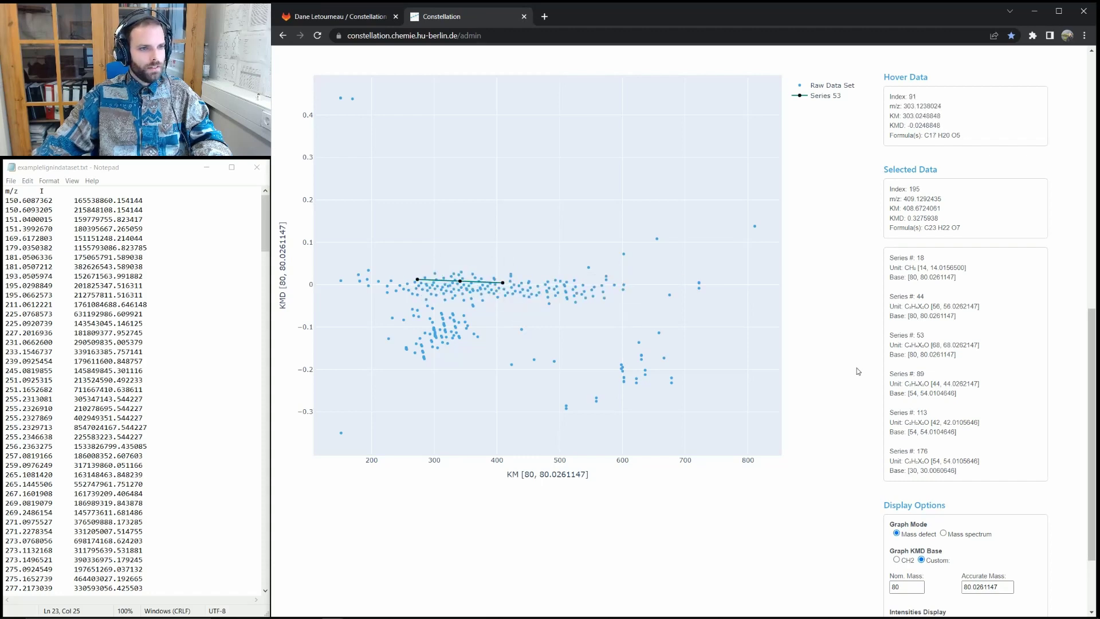
Magnify the graph region around Series 53 and save a snapshot of the plot as a PNG image.
scroll(666, 341, "up", 3)
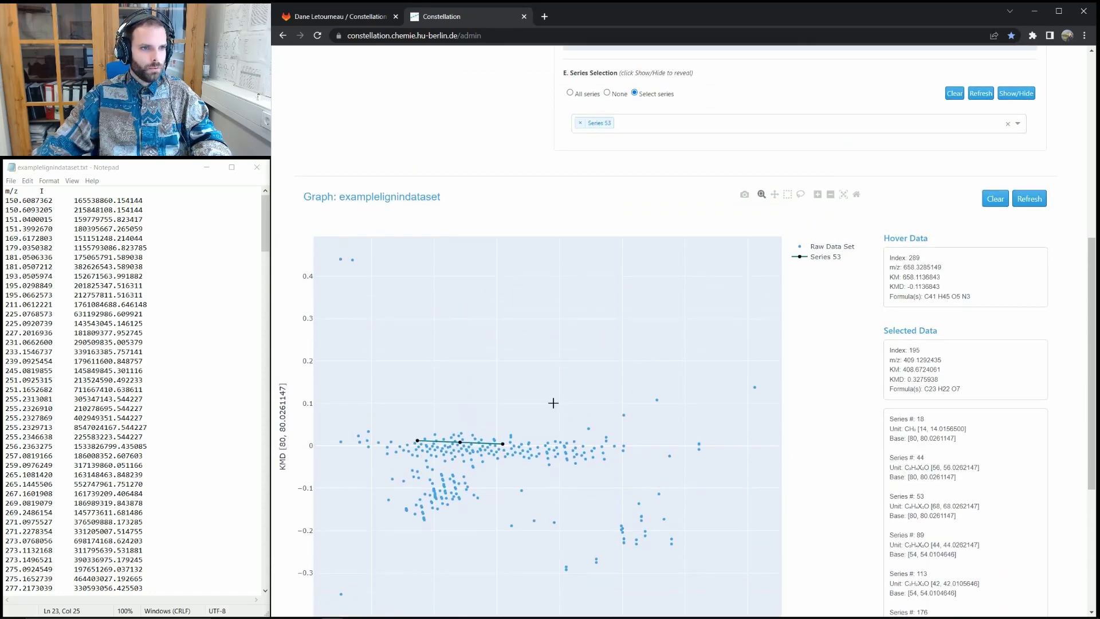
left_click_drag(399, 405, 541, 494)
scroll(713, 458, "down", 2)
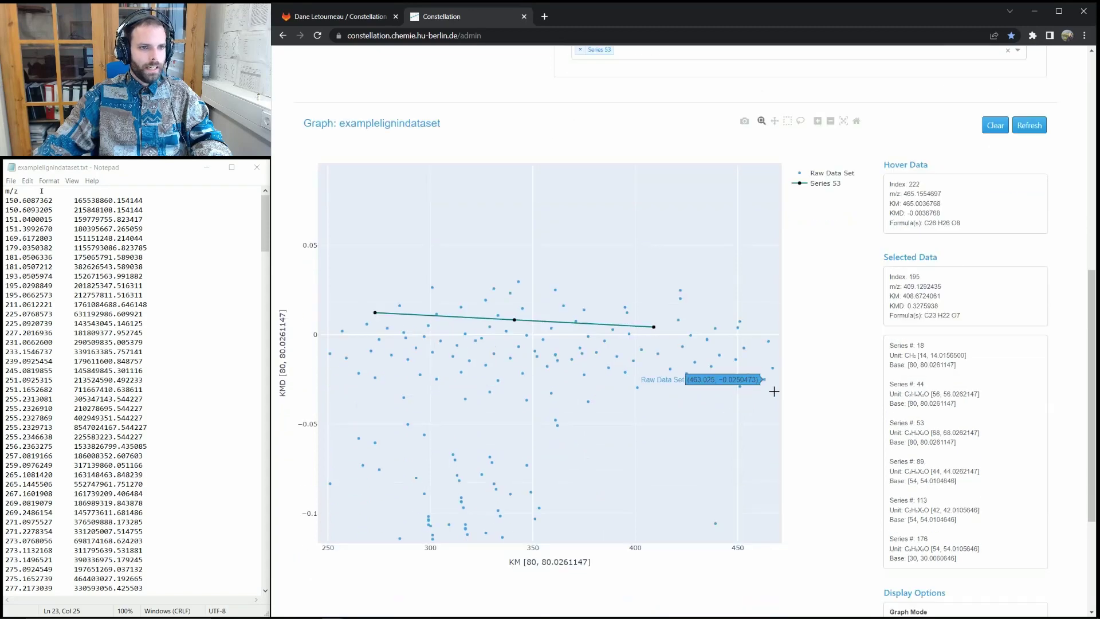
left_click(745, 87)
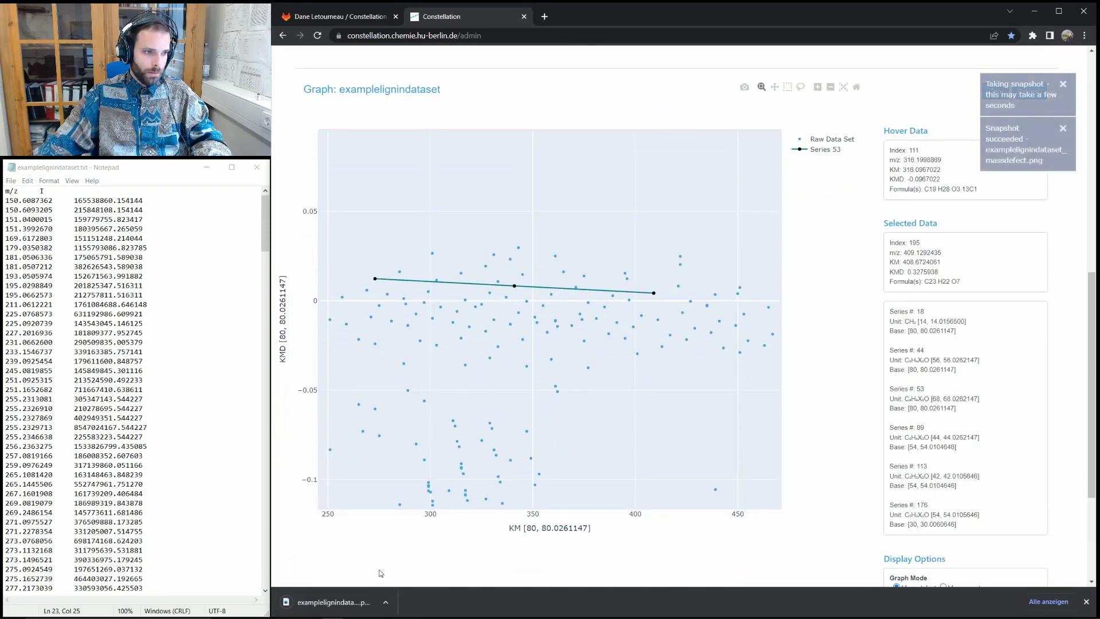
Plot all series found by Trend Finder and rescale the graph to its full range.
scroll(553, 373, "up", 5)
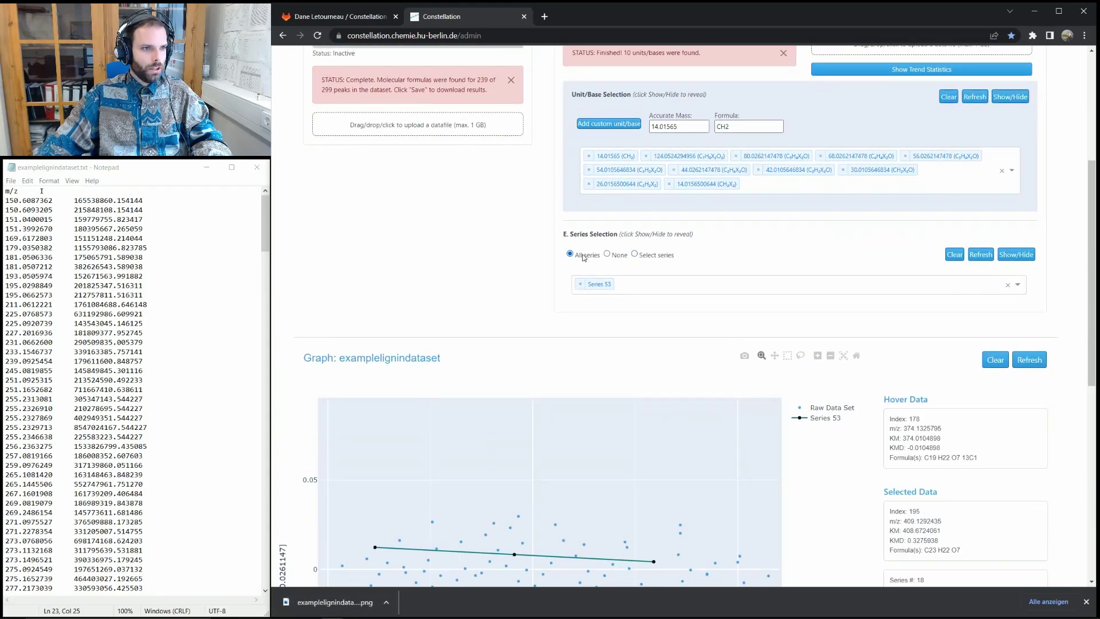
scroll(514, 310, "down", 5)
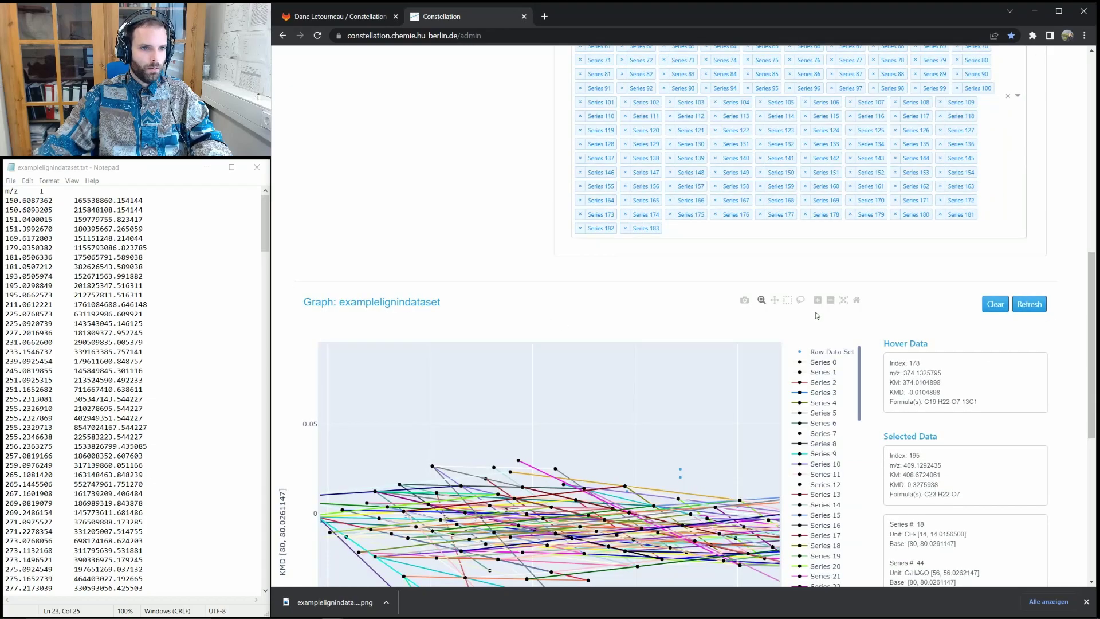
left_click(844, 300)
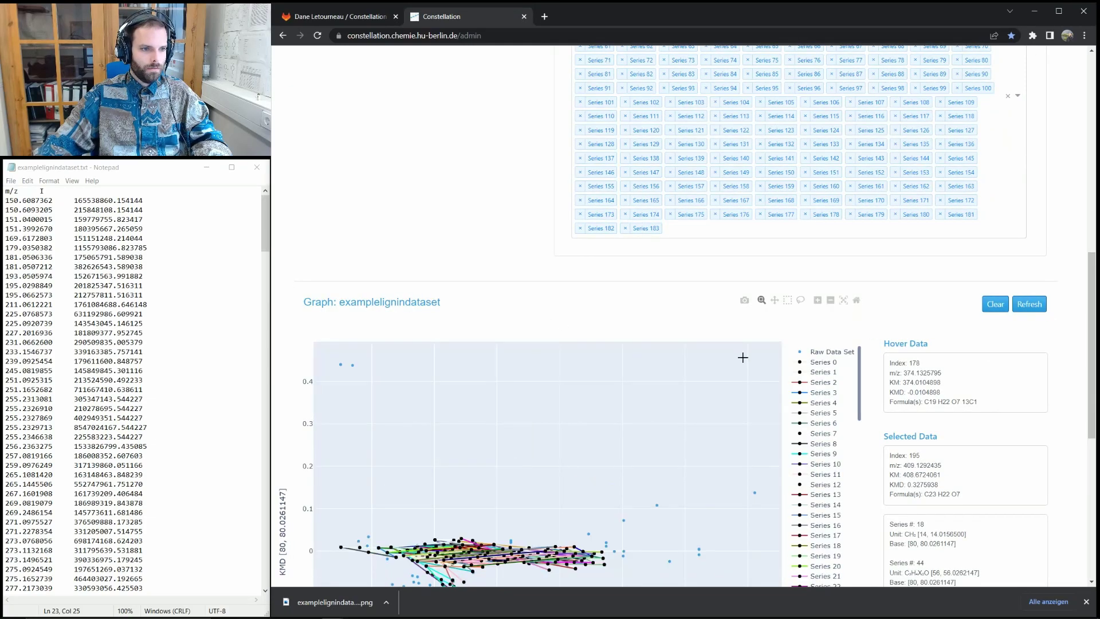
scroll(741, 359, "down", 2)
Set the Series Selection to None so that only the raw data set is plotted.
scroll(742, 359, "up", 6)
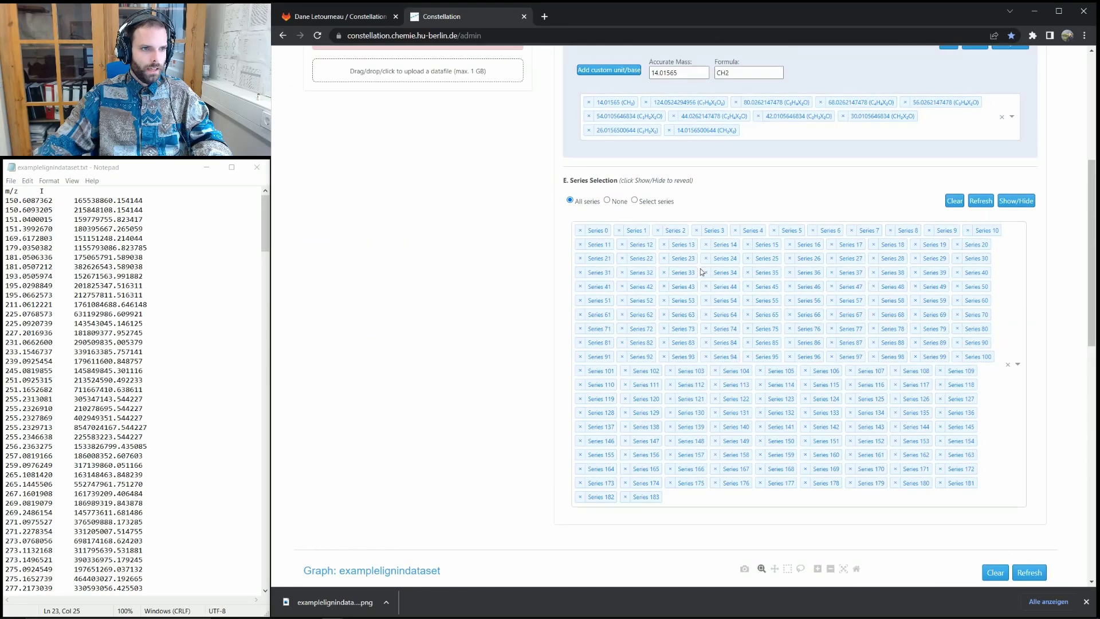
left_click(610, 200)
scroll(579, 367, "down", 5)
scroll(659, 396, "up", 6)
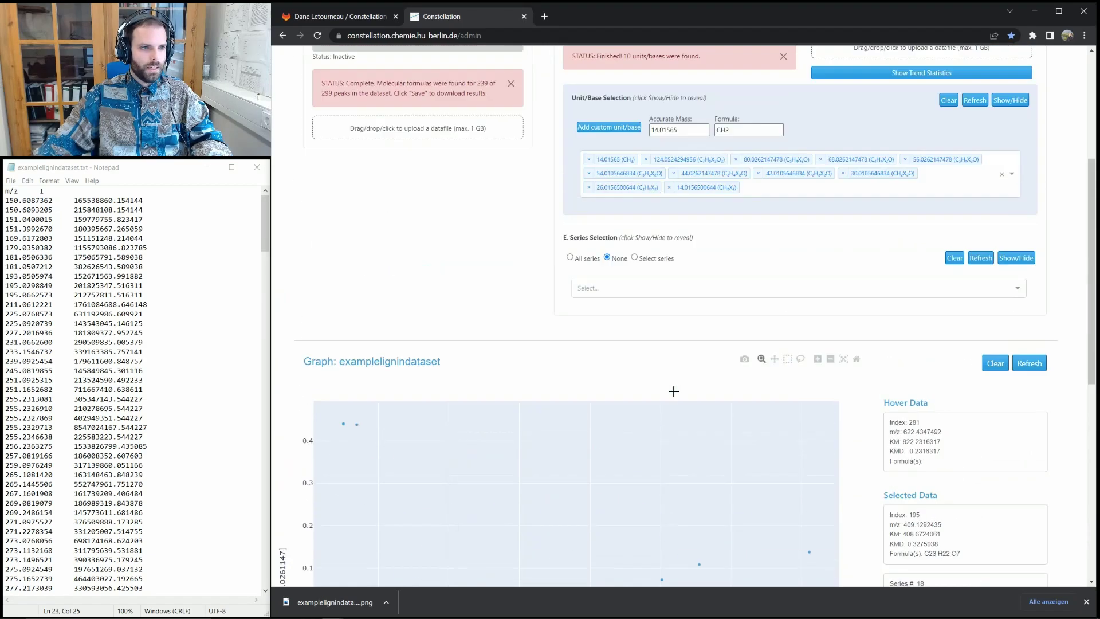
Browse the documentation's Raw Data Upload, Formula Finder, Unit/Base Finder and Introduction sections, and close it.
scroll(674, 392, "up", 2)
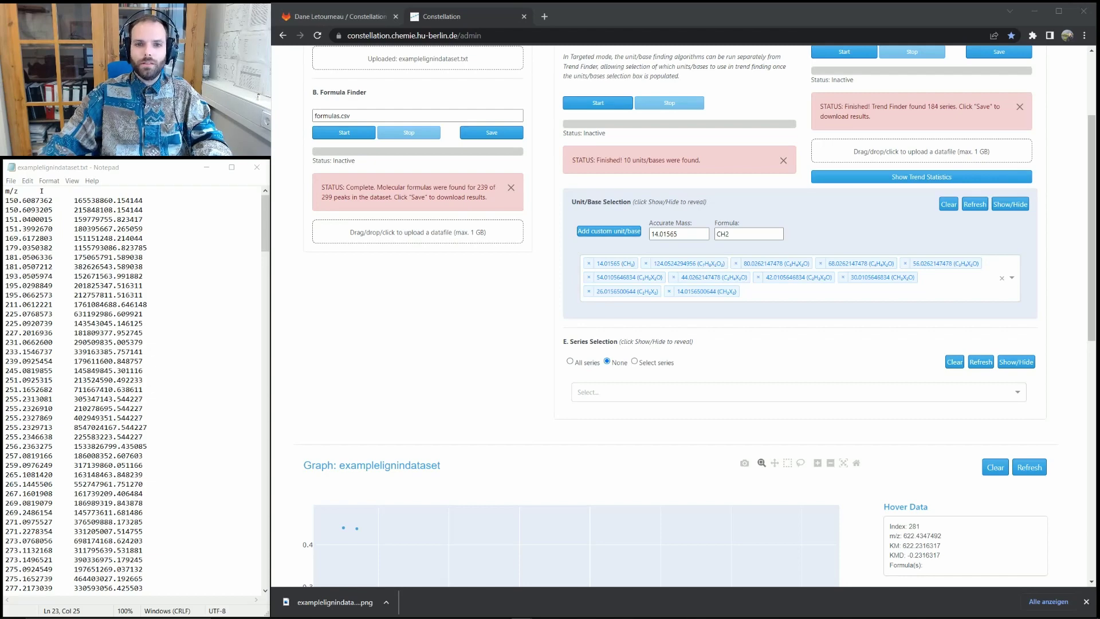
scroll(965, 356, "up", 3)
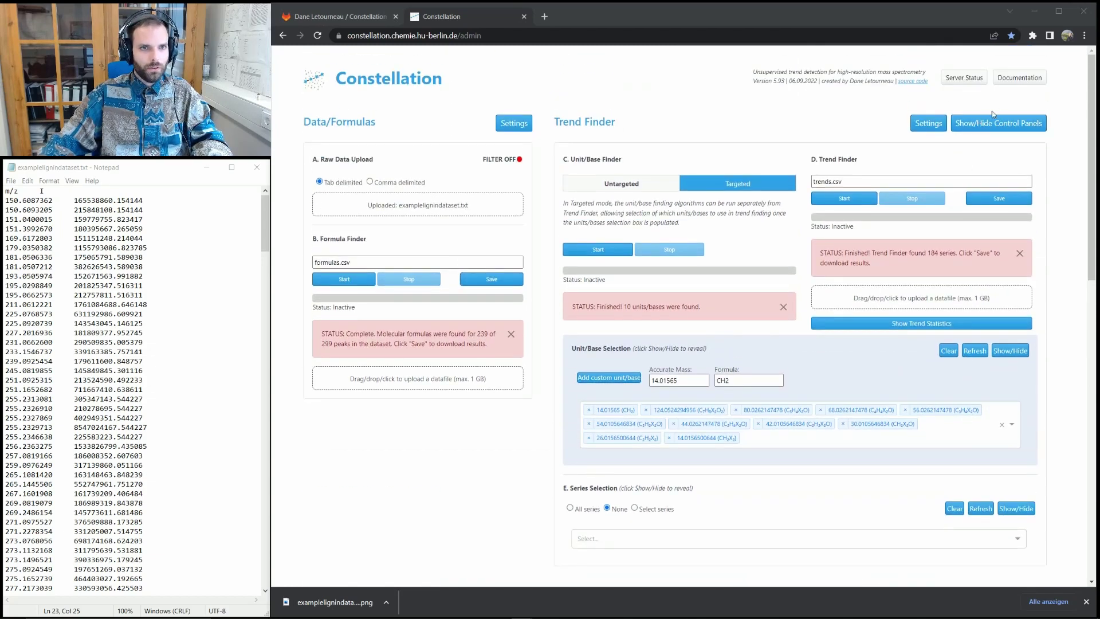
left_click(1012, 80)
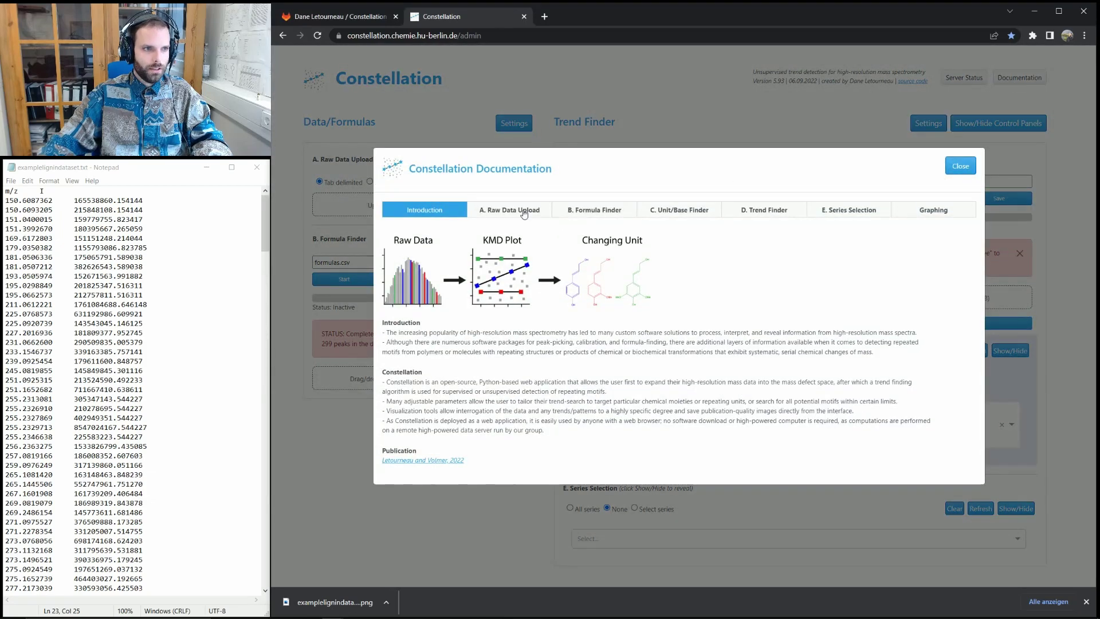
left_click(544, 212)
left_click(588, 124)
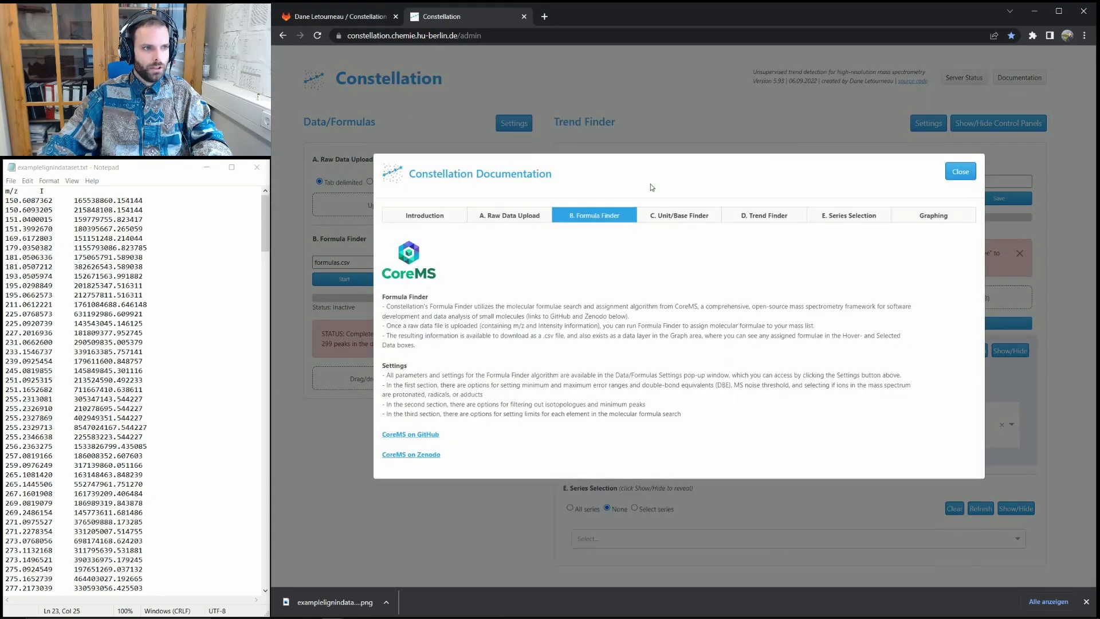
left_click(686, 216)
left_click(437, 181)
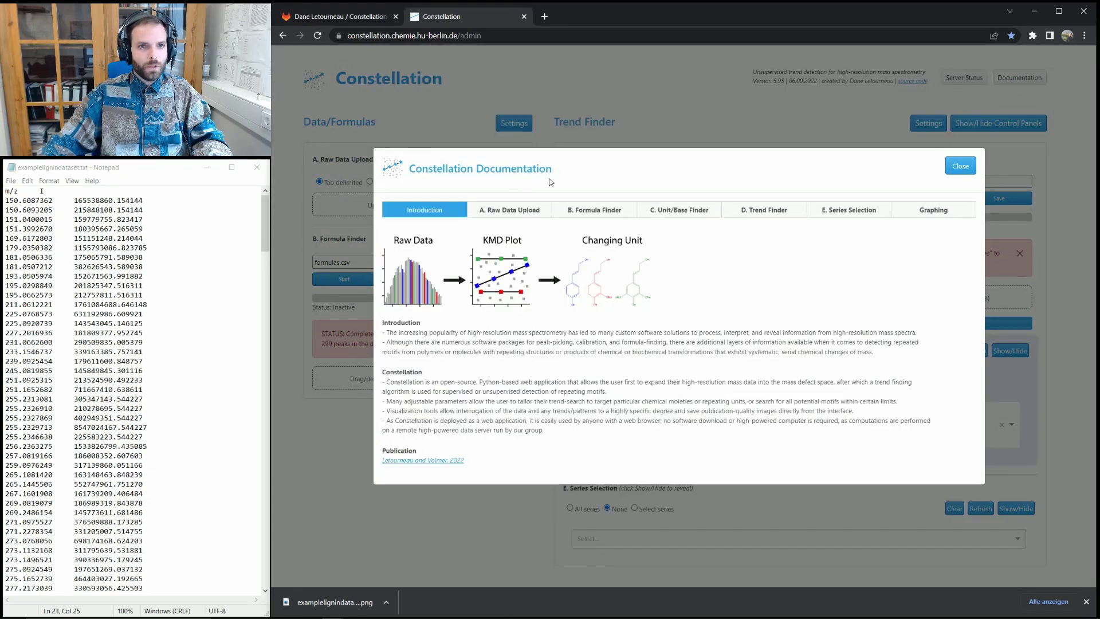
left_click(954, 168)
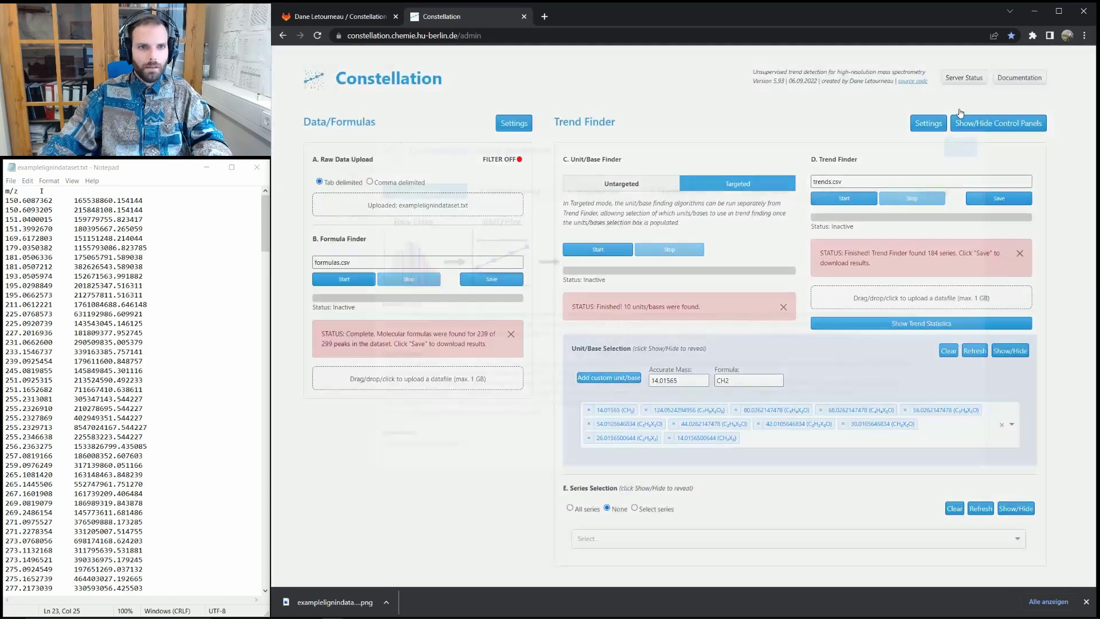
Check the server status and the admin's contact e-mail in the Constellation Server Monitor, and close it.
left_click(963, 76)
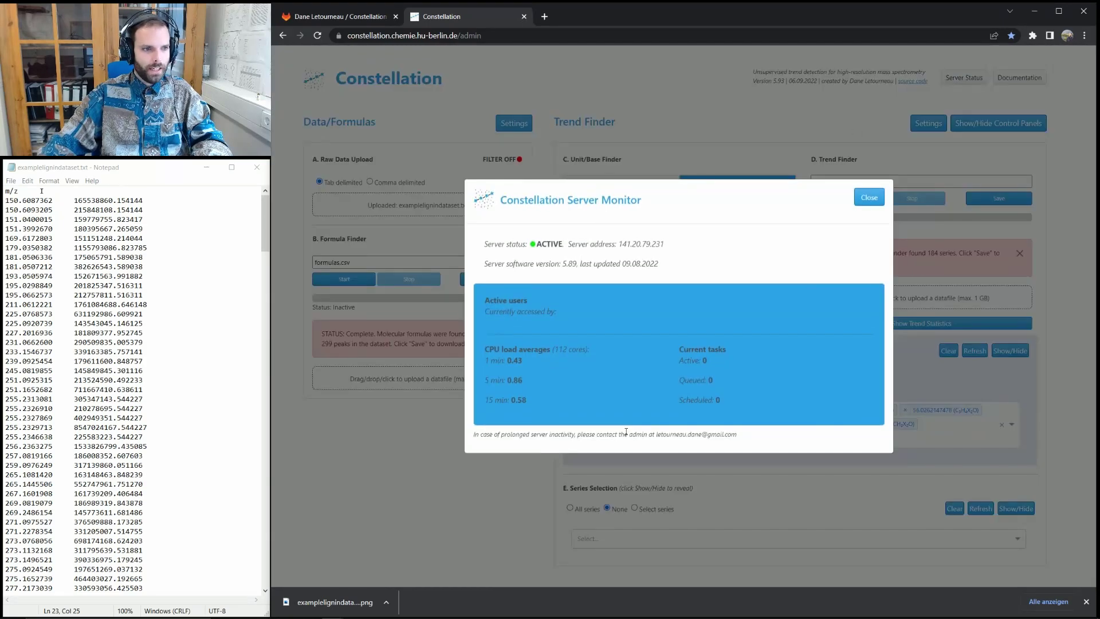
left_click_drag(656, 434, 739, 439)
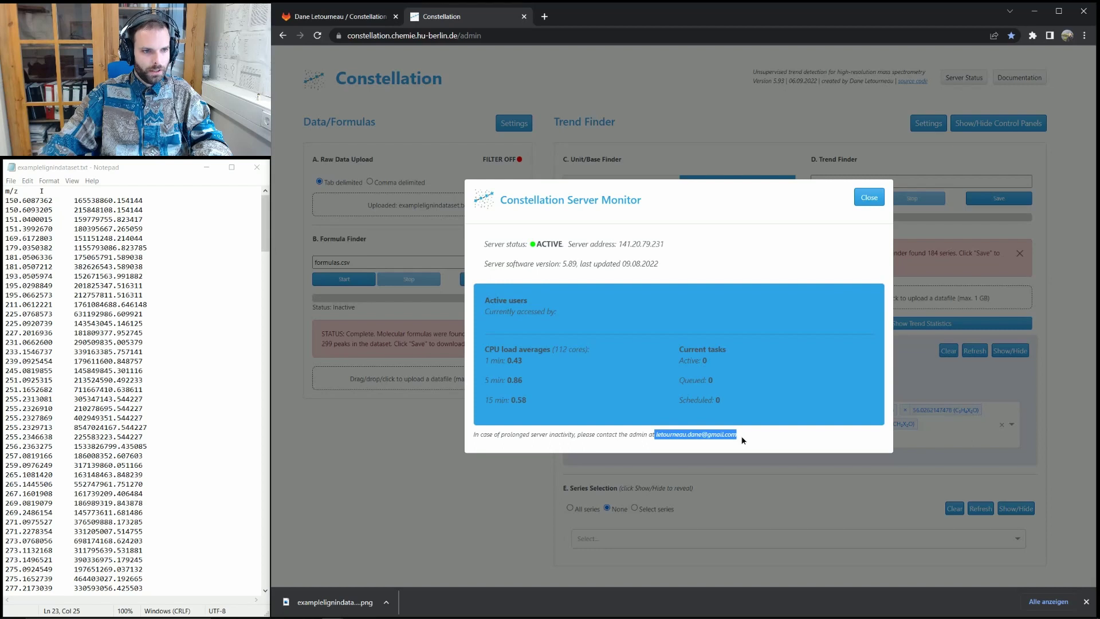
left_click(744, 440)
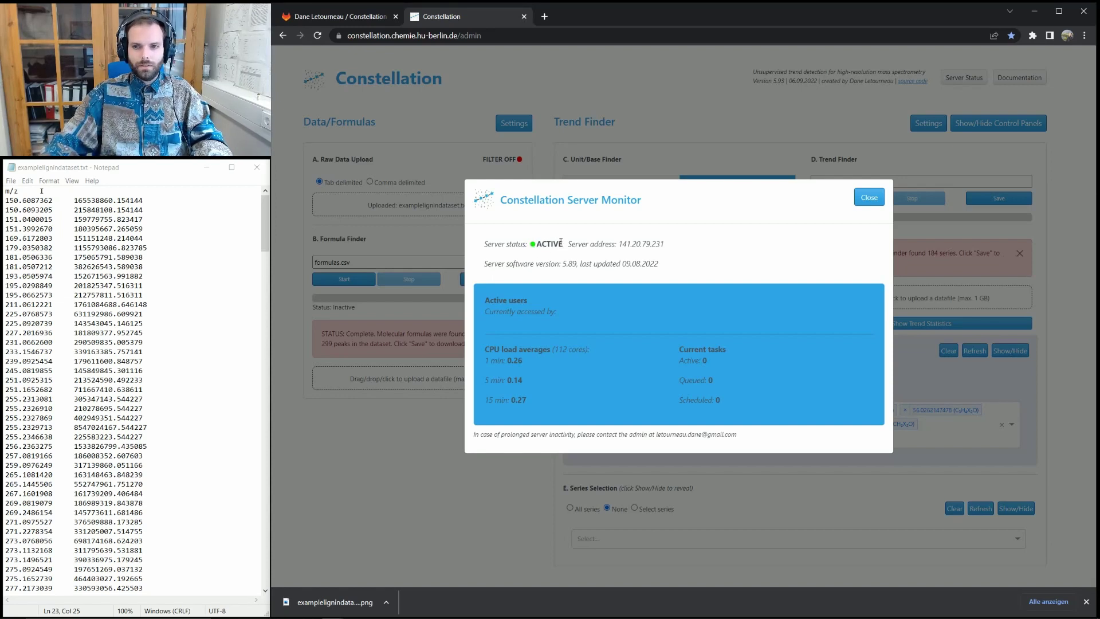
left_click_drag(737, 435, 656, 435)
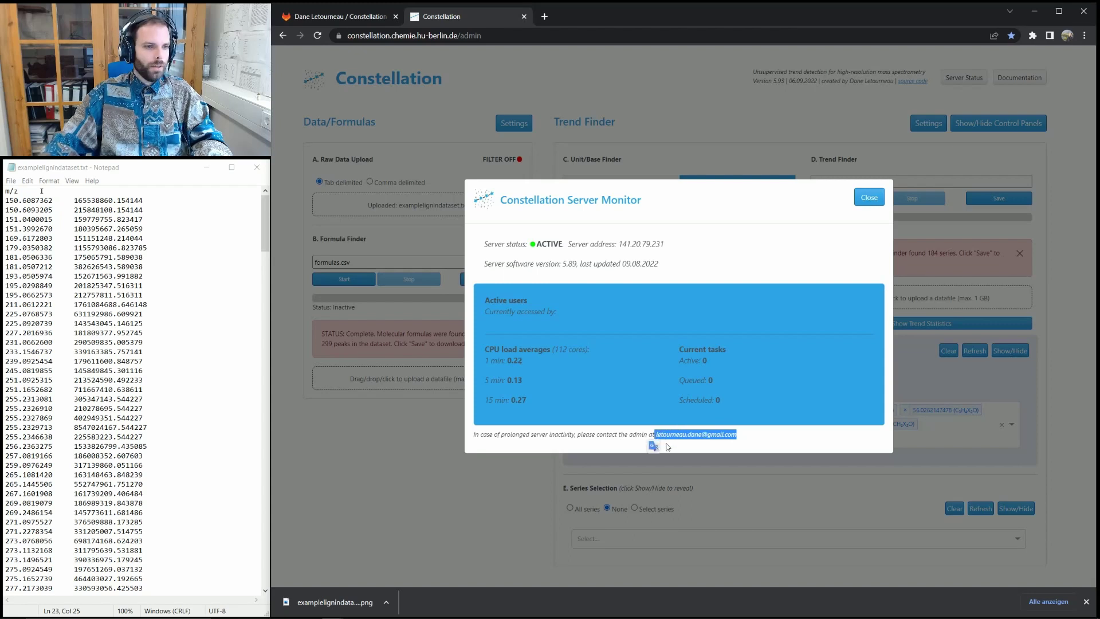
left_click(748, 439)
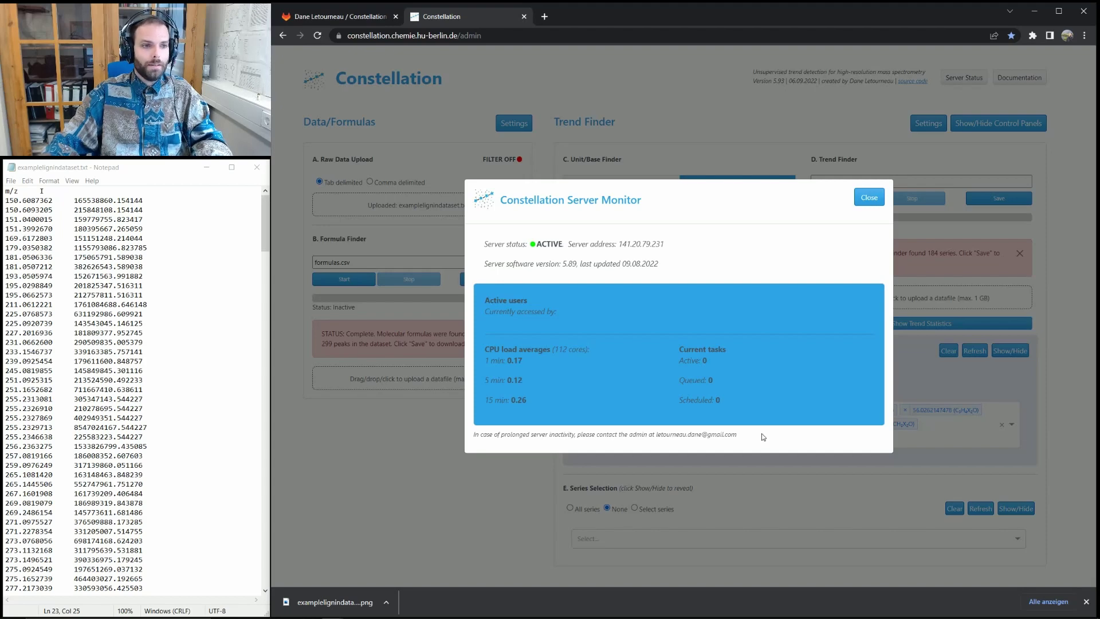
left_click(862, 200)
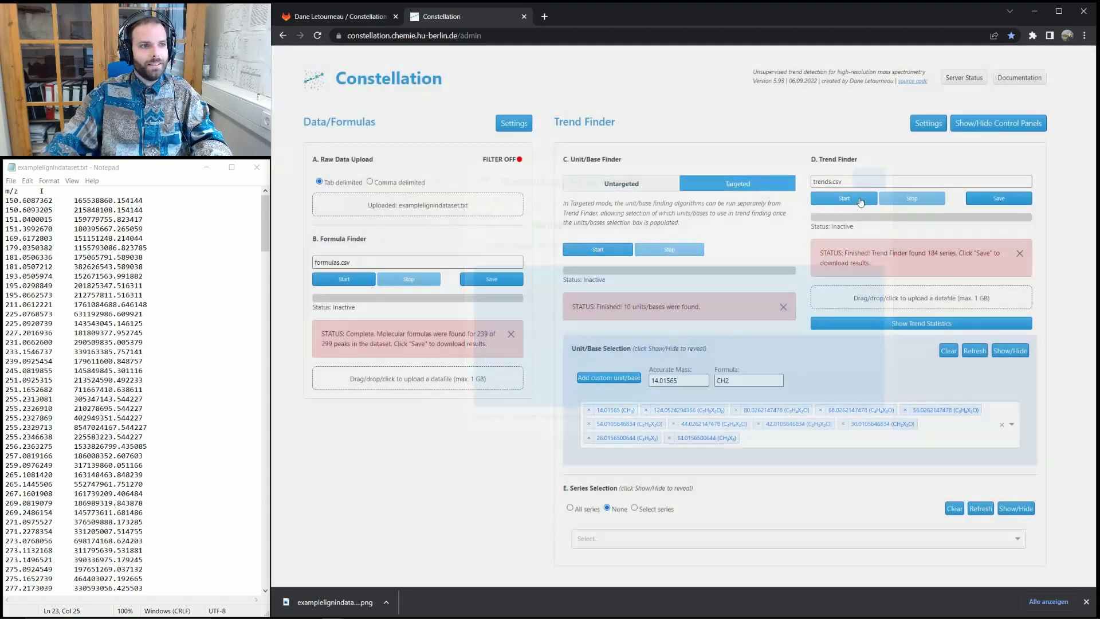